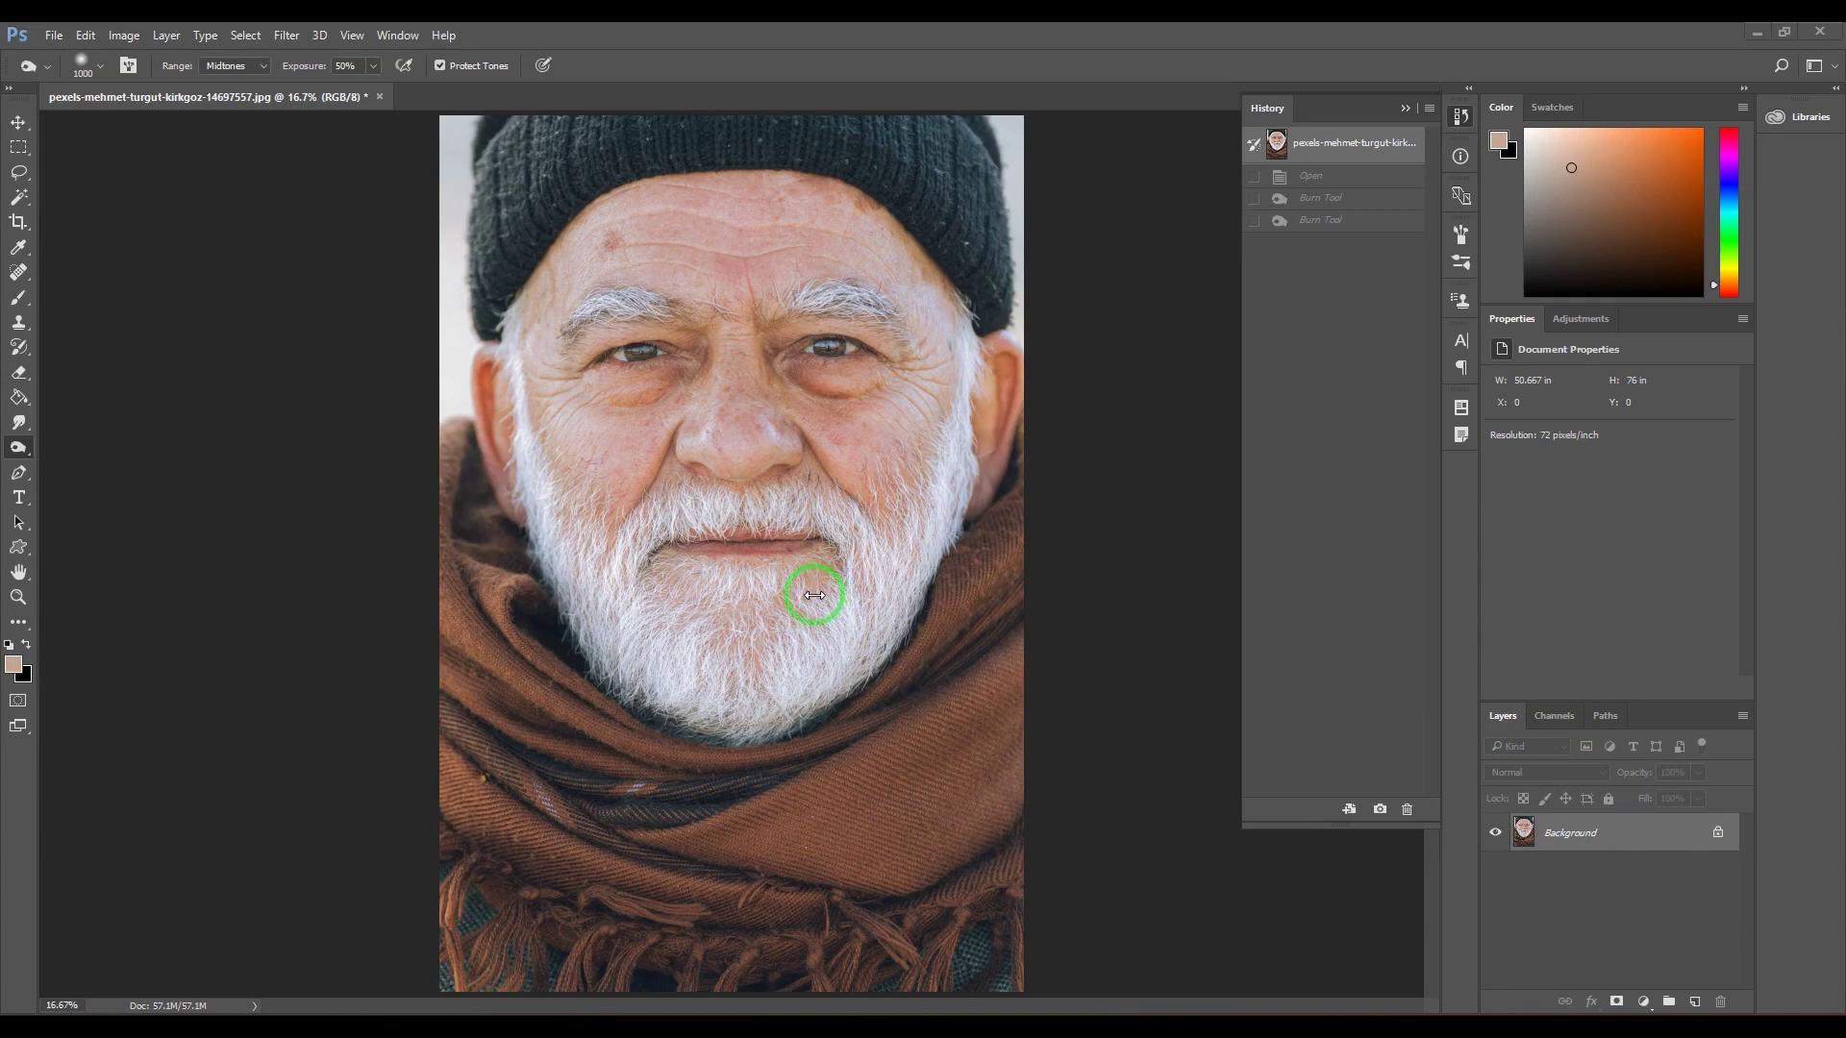
Pick Dodge, then Burn, then Dodge again from the toning flyout, ending on the Move tool
left_click(22, 125)
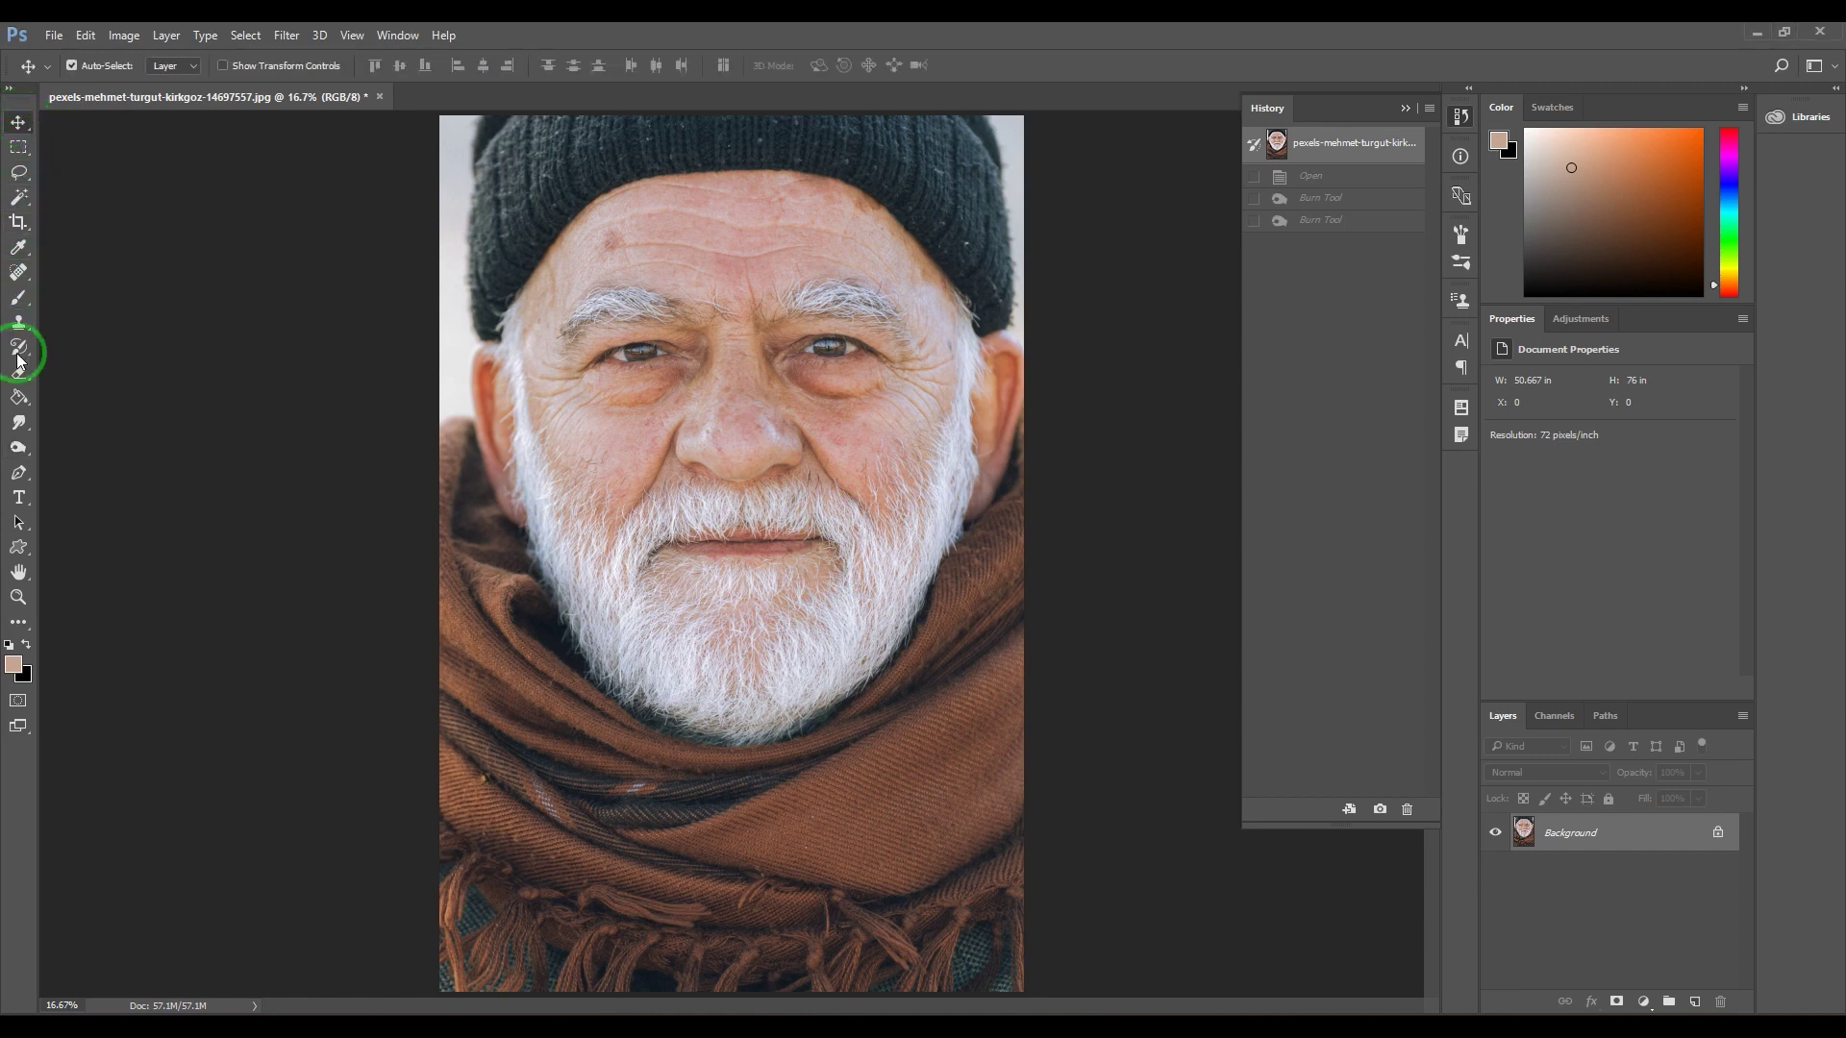
left_click(23, 455)
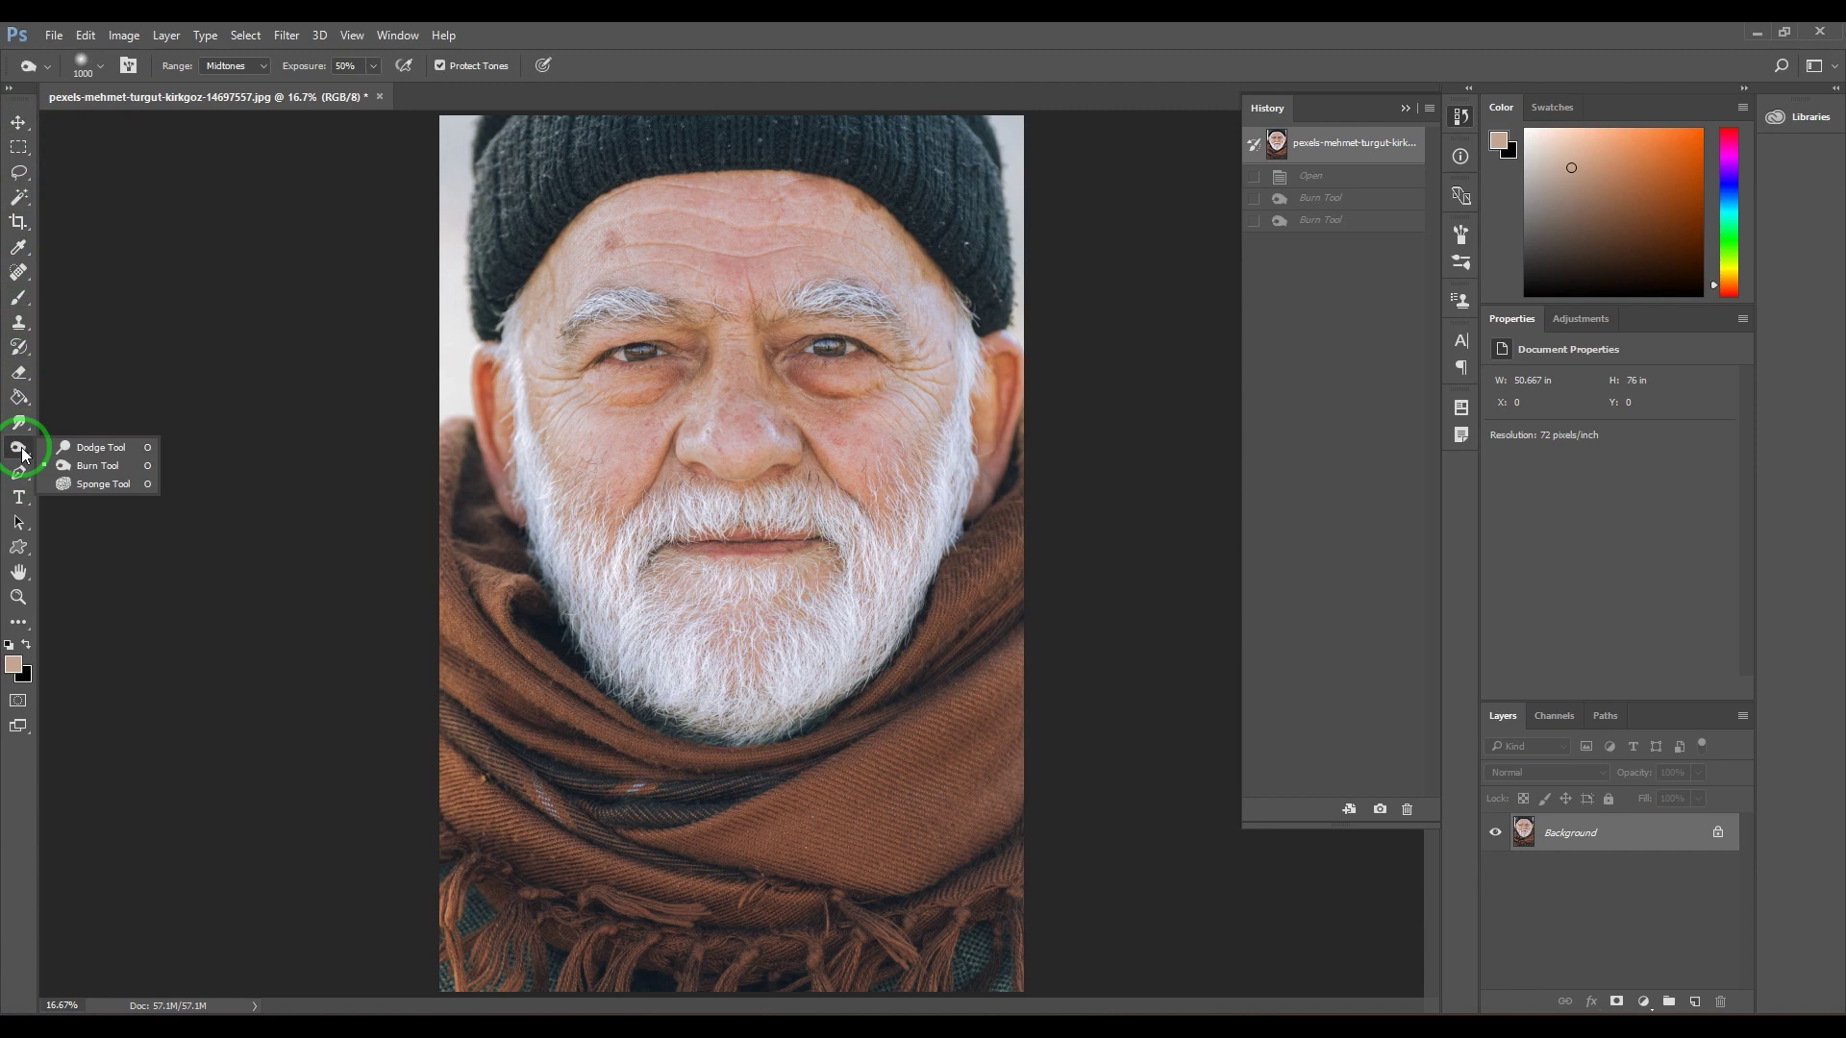
left_click(127, 449)
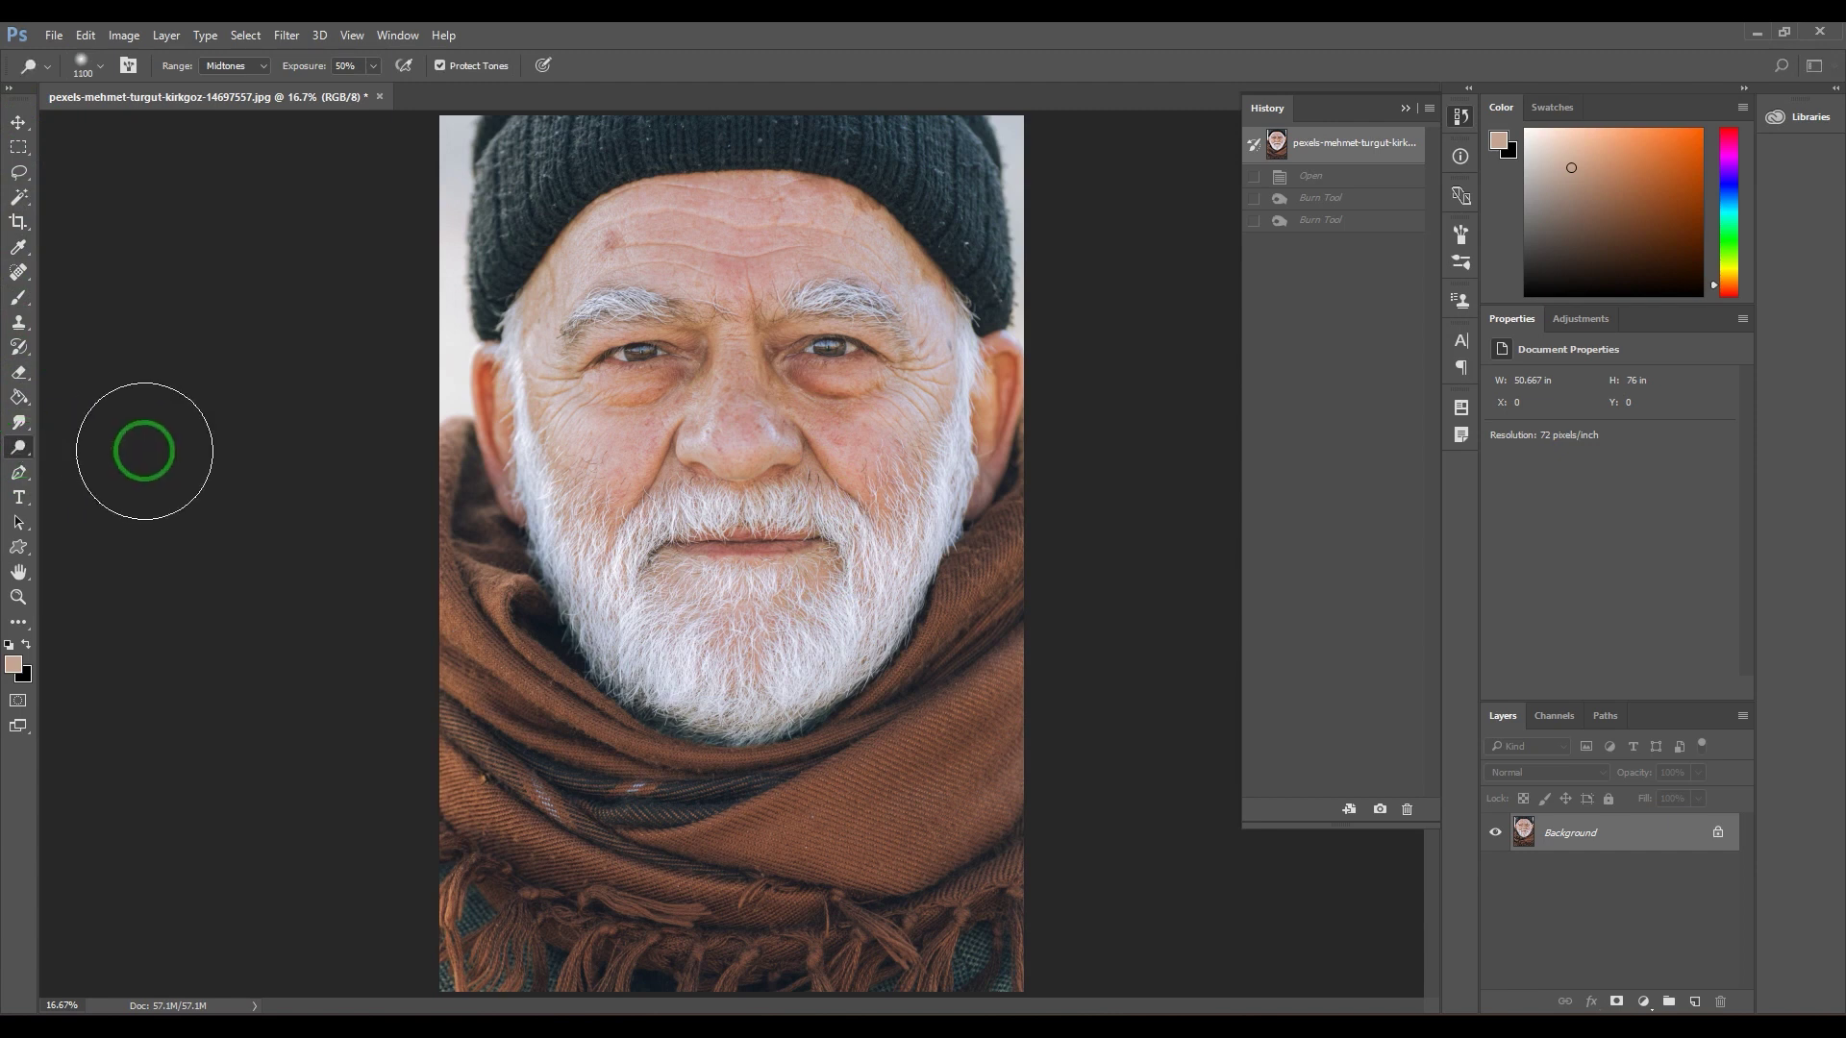
left_click(21, 455)
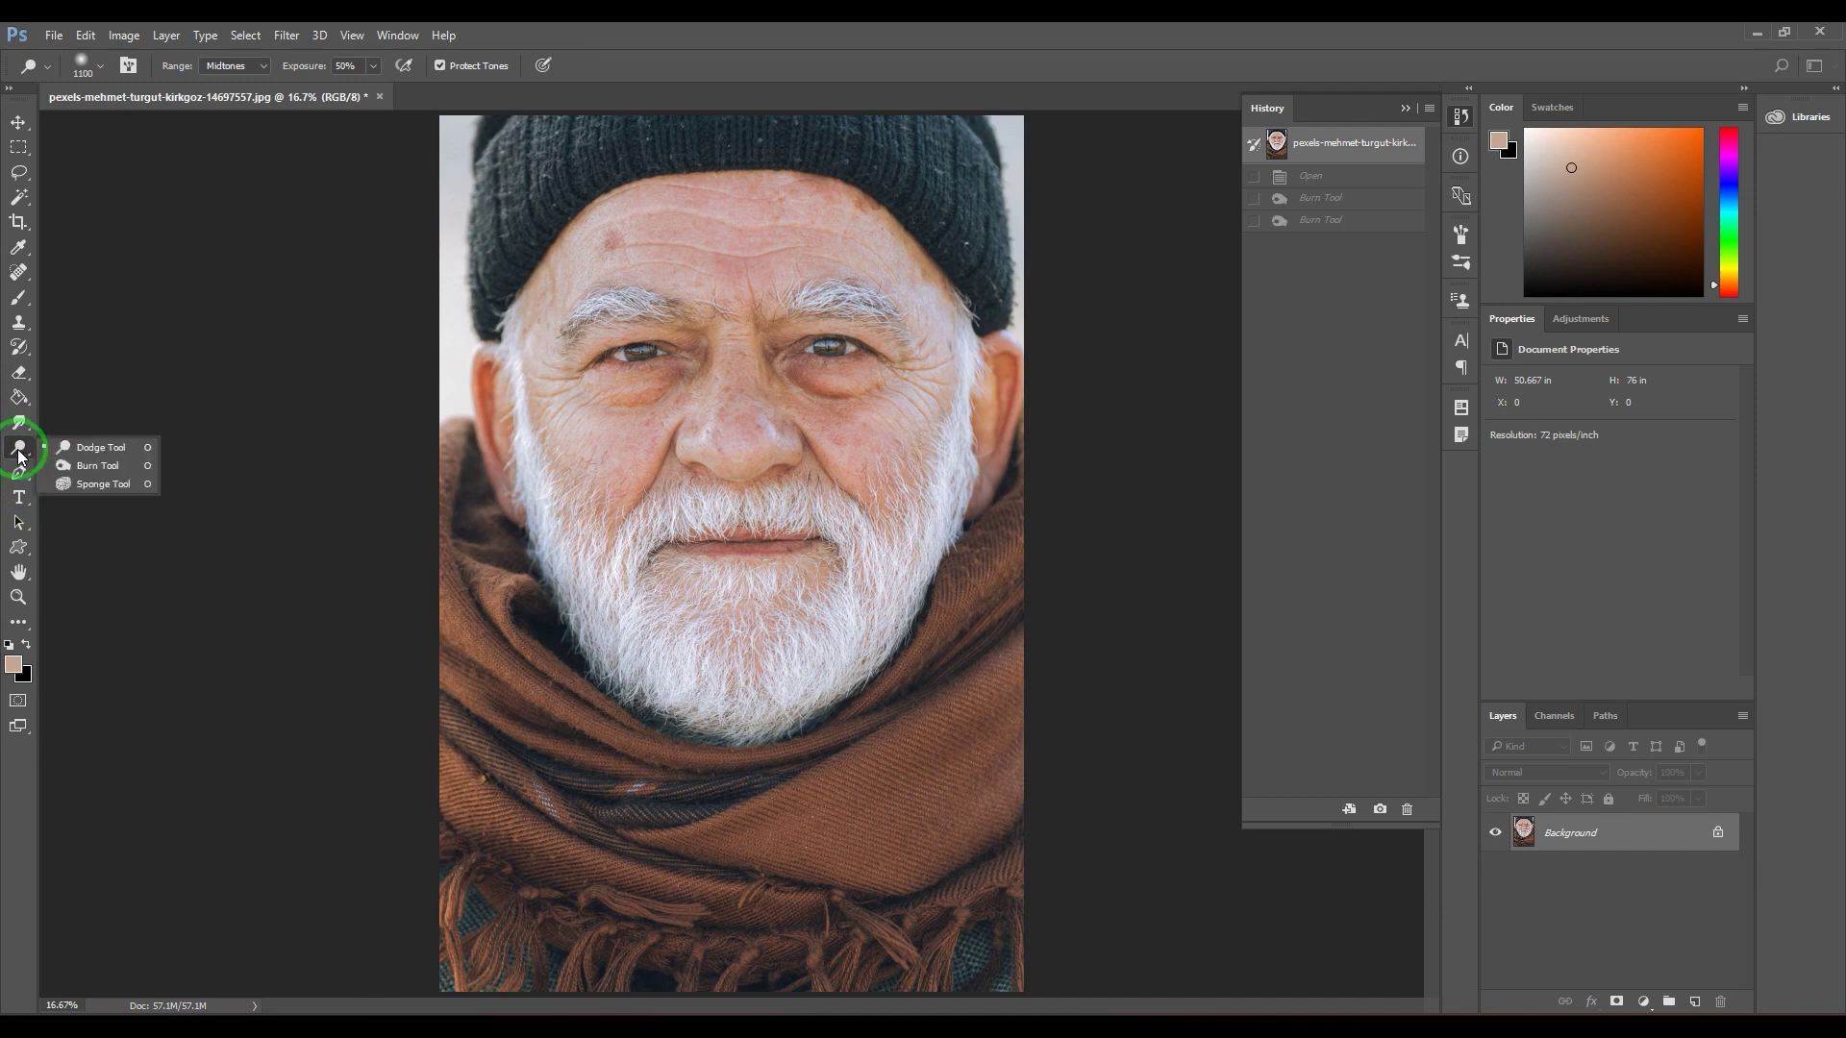
left_click(123, 466)
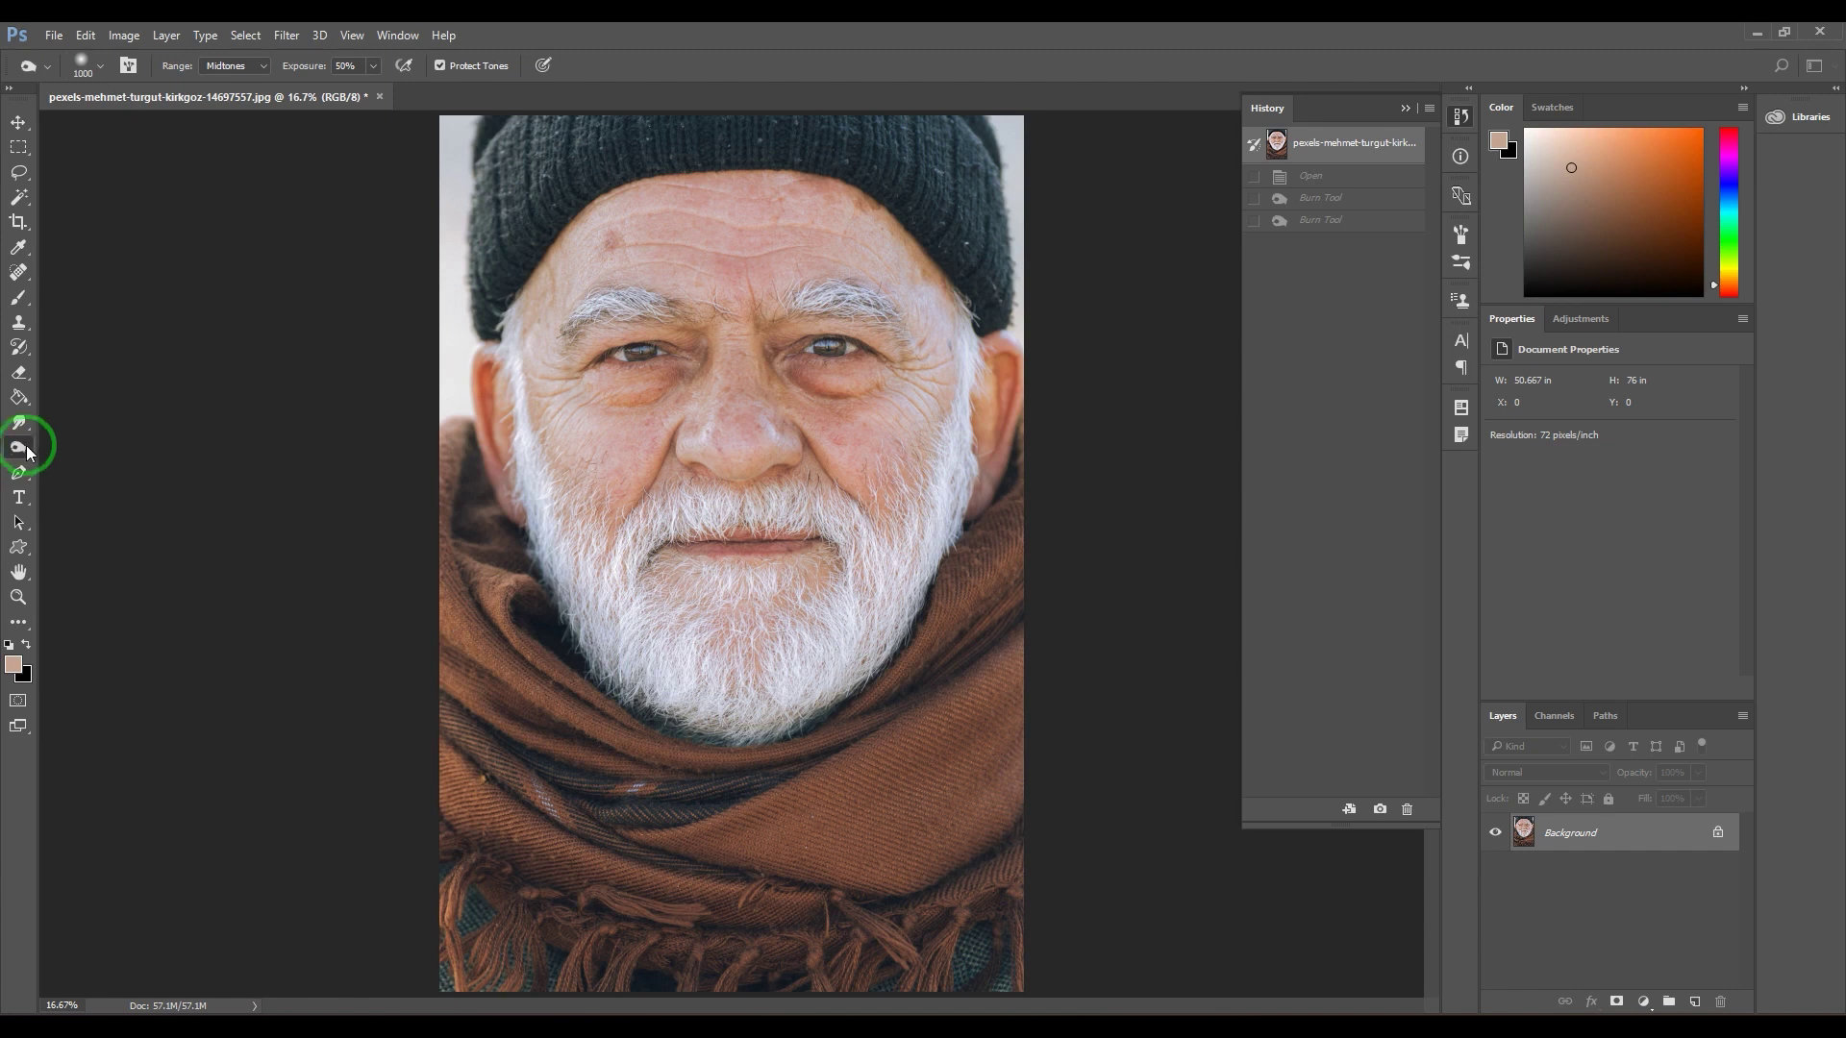
left_click_drag(19, 448, 83, 446)
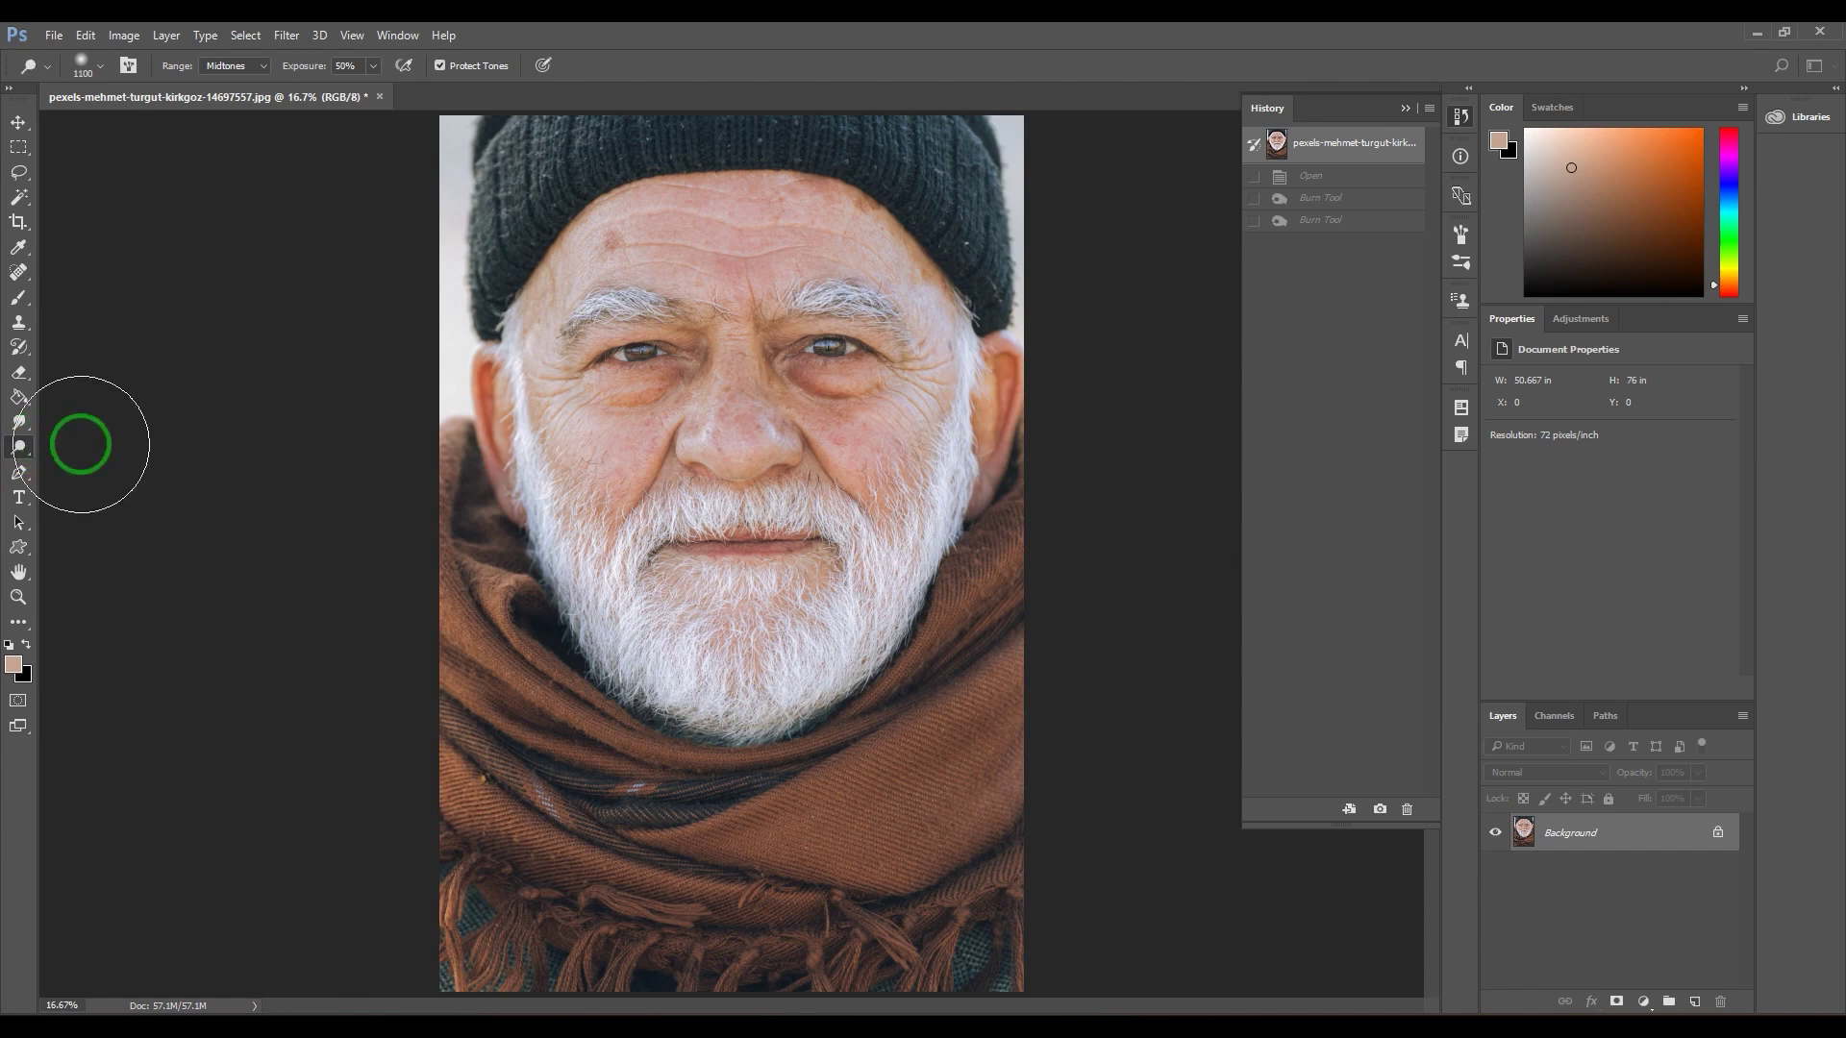
left_click(18, 122)
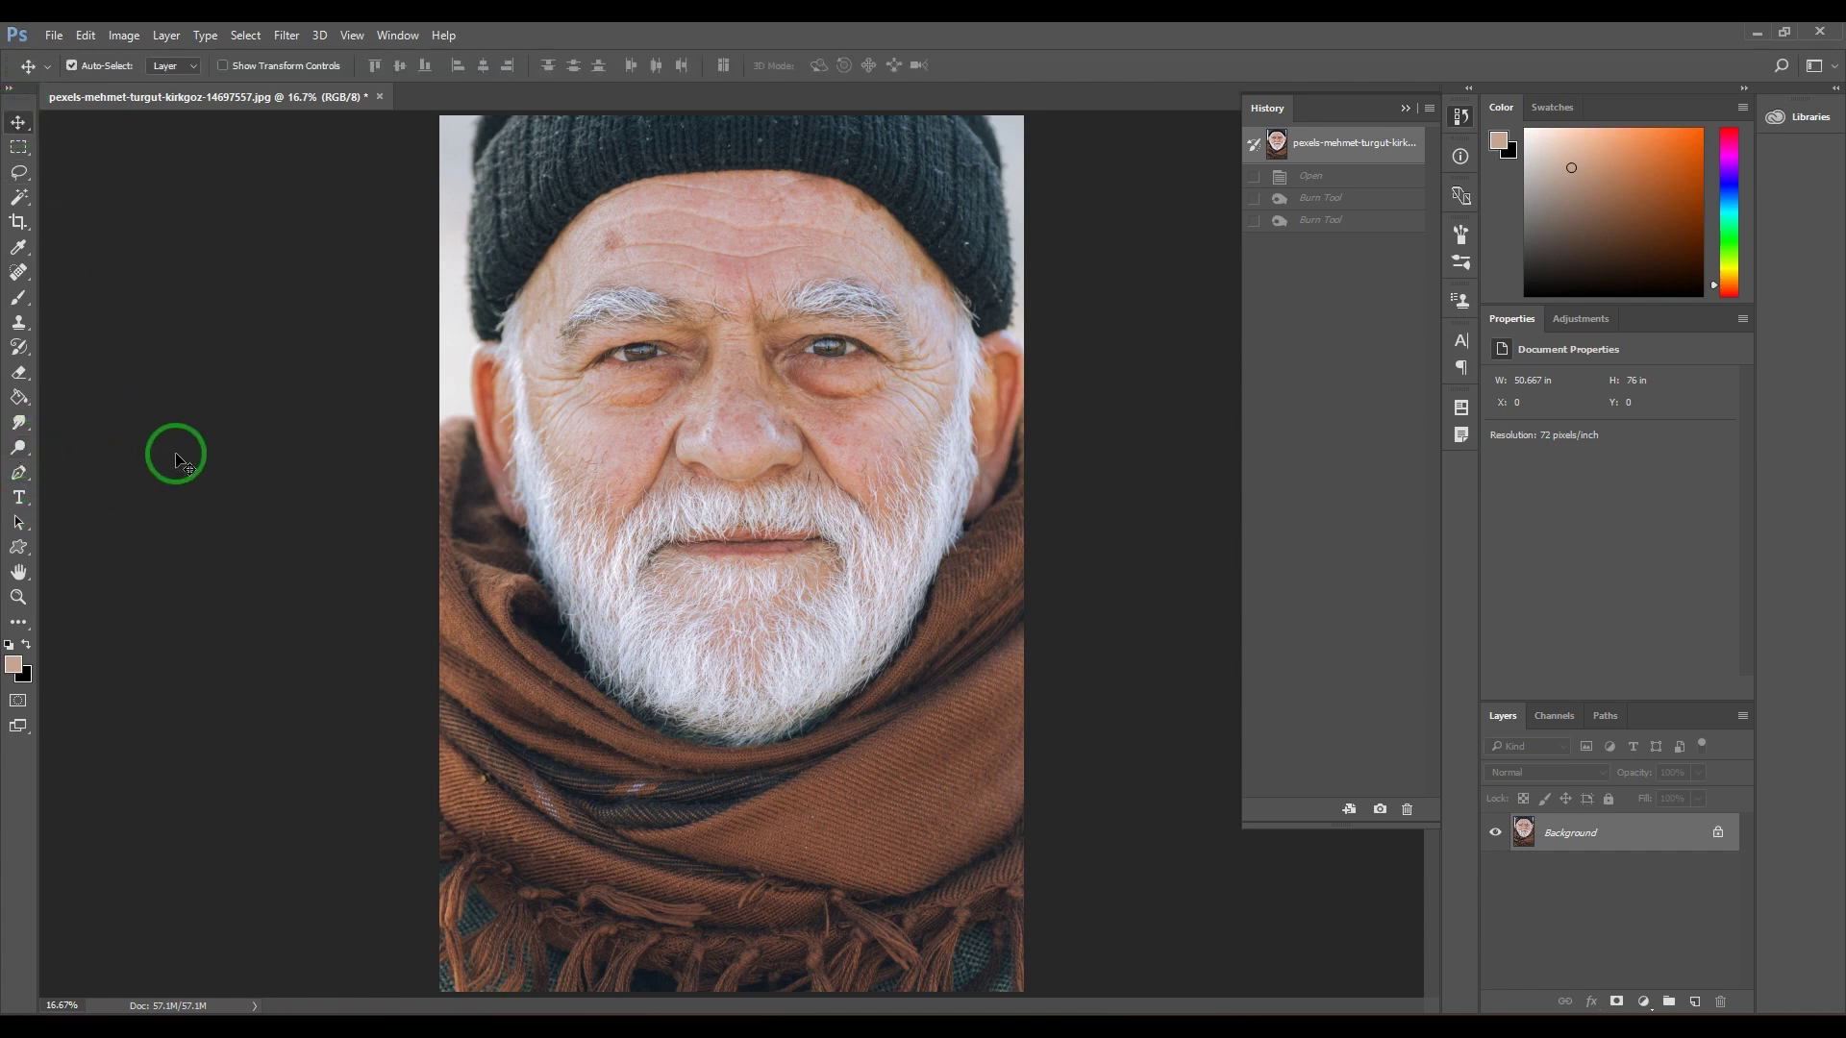
Select Dodge with O, then cycle with Shift+O through Burn and Sponge back to Burn
key("o")
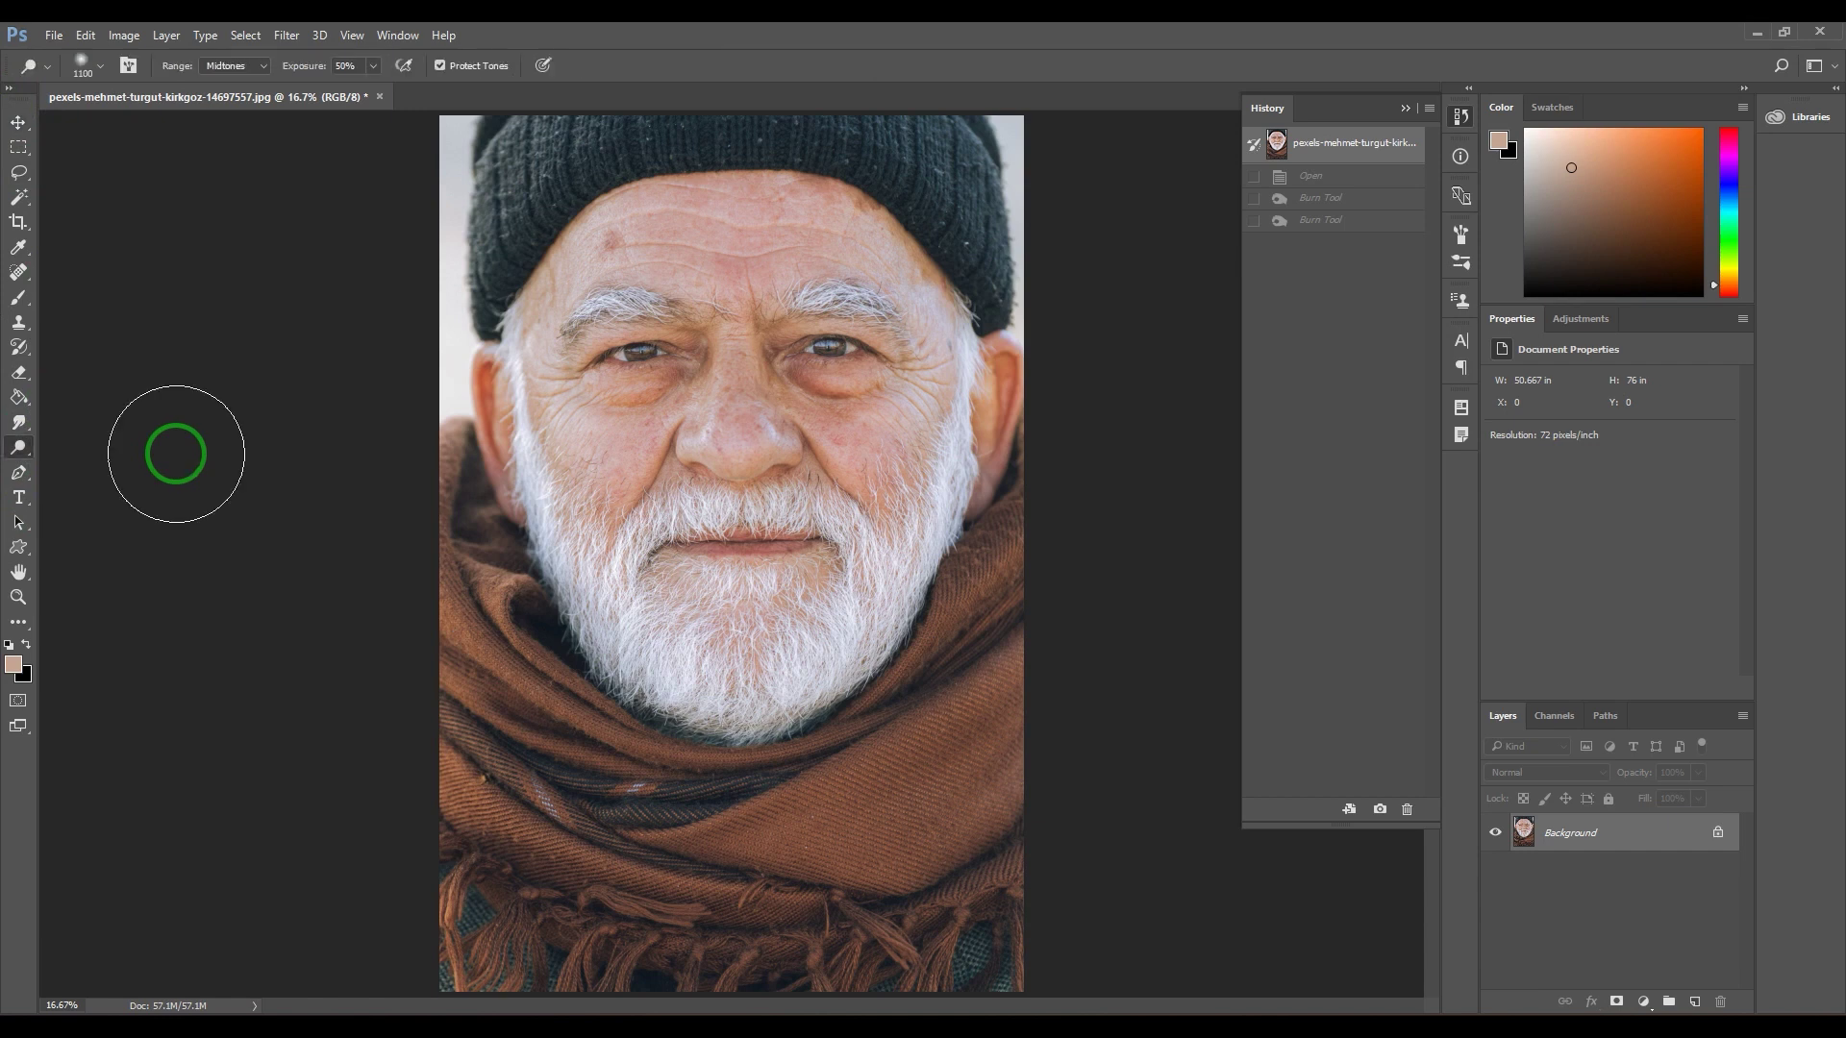
key("shift+o")
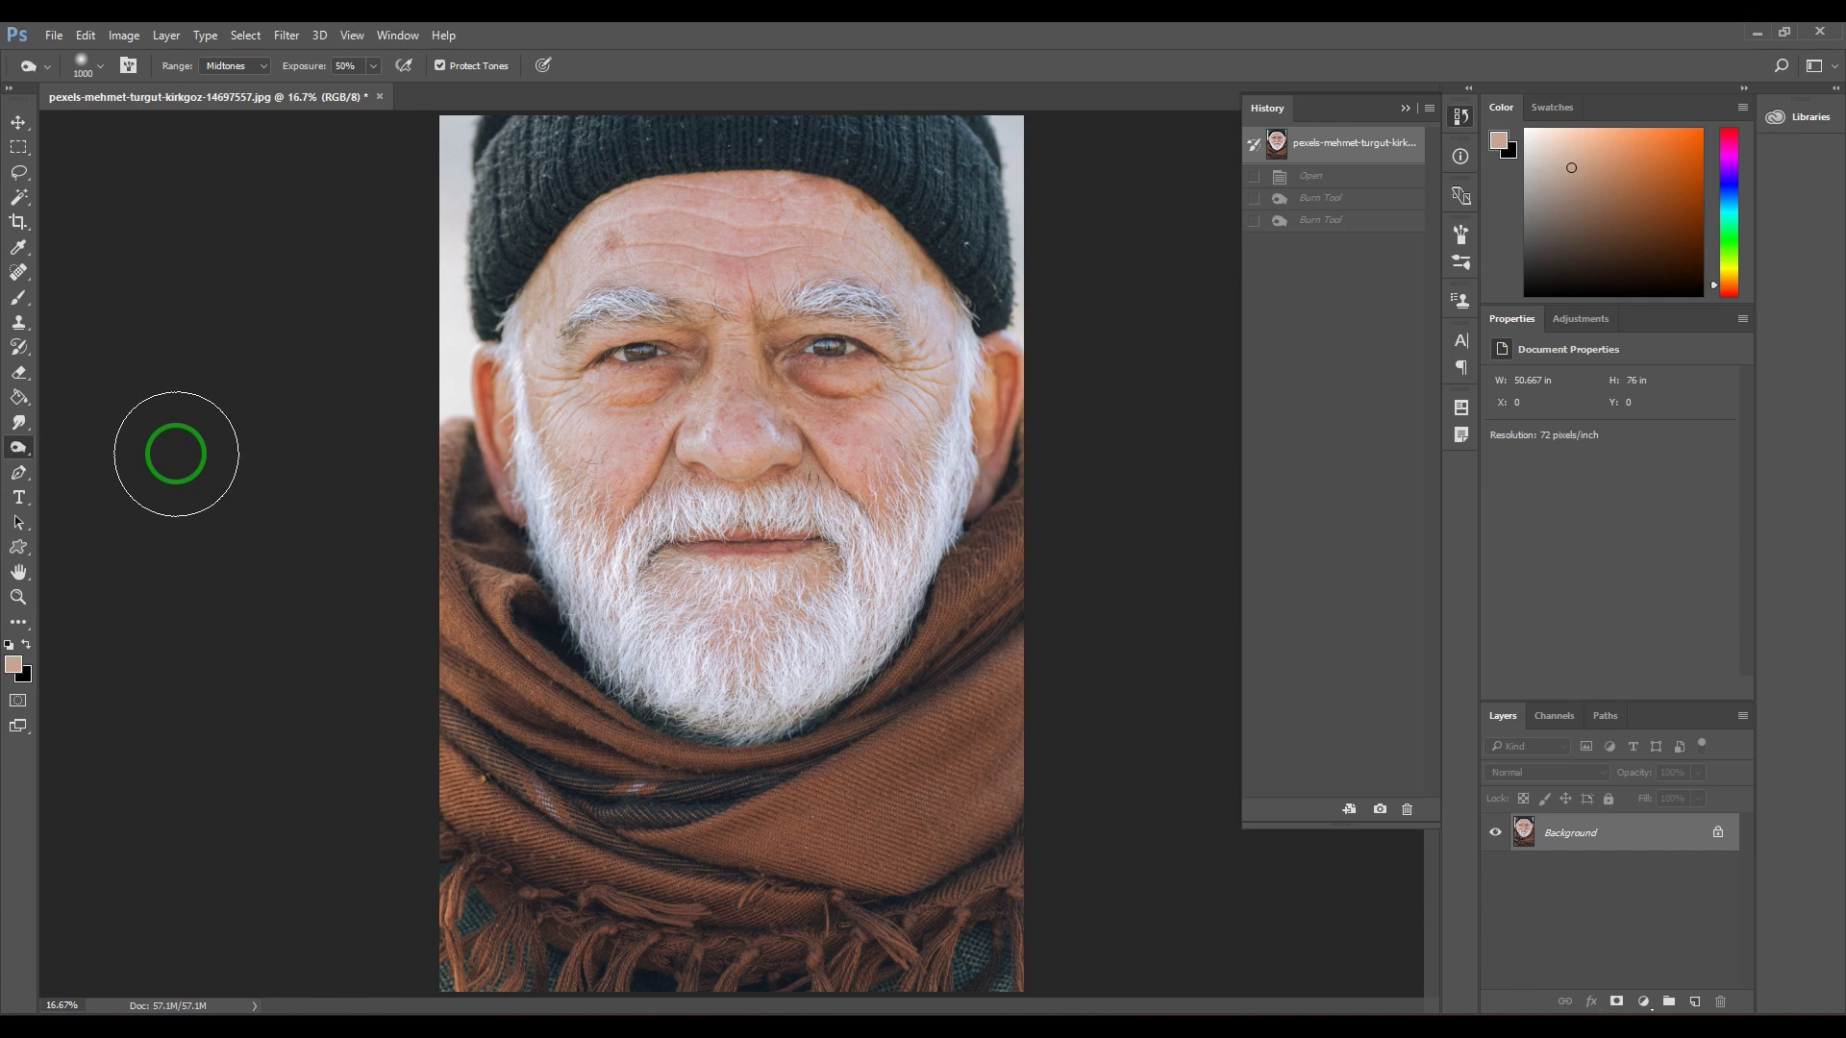
key("shift+o")
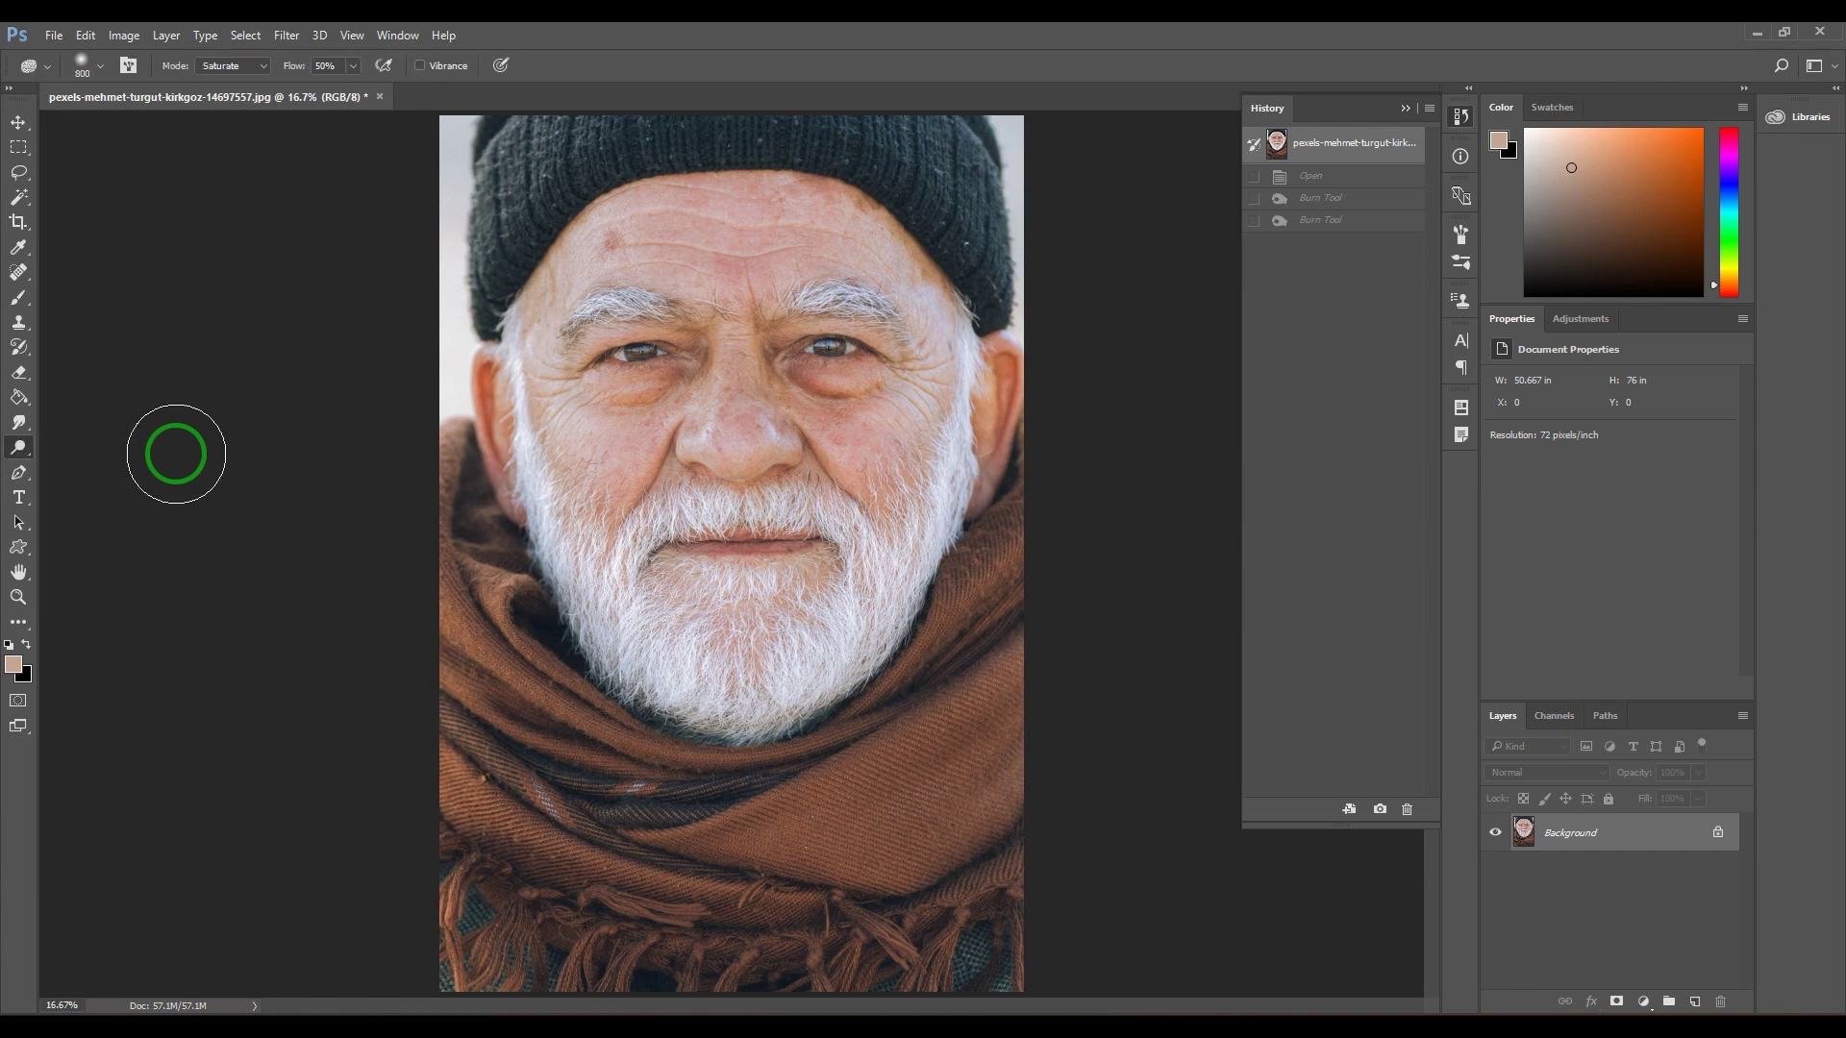
key("shift+o")
key("shift+o")
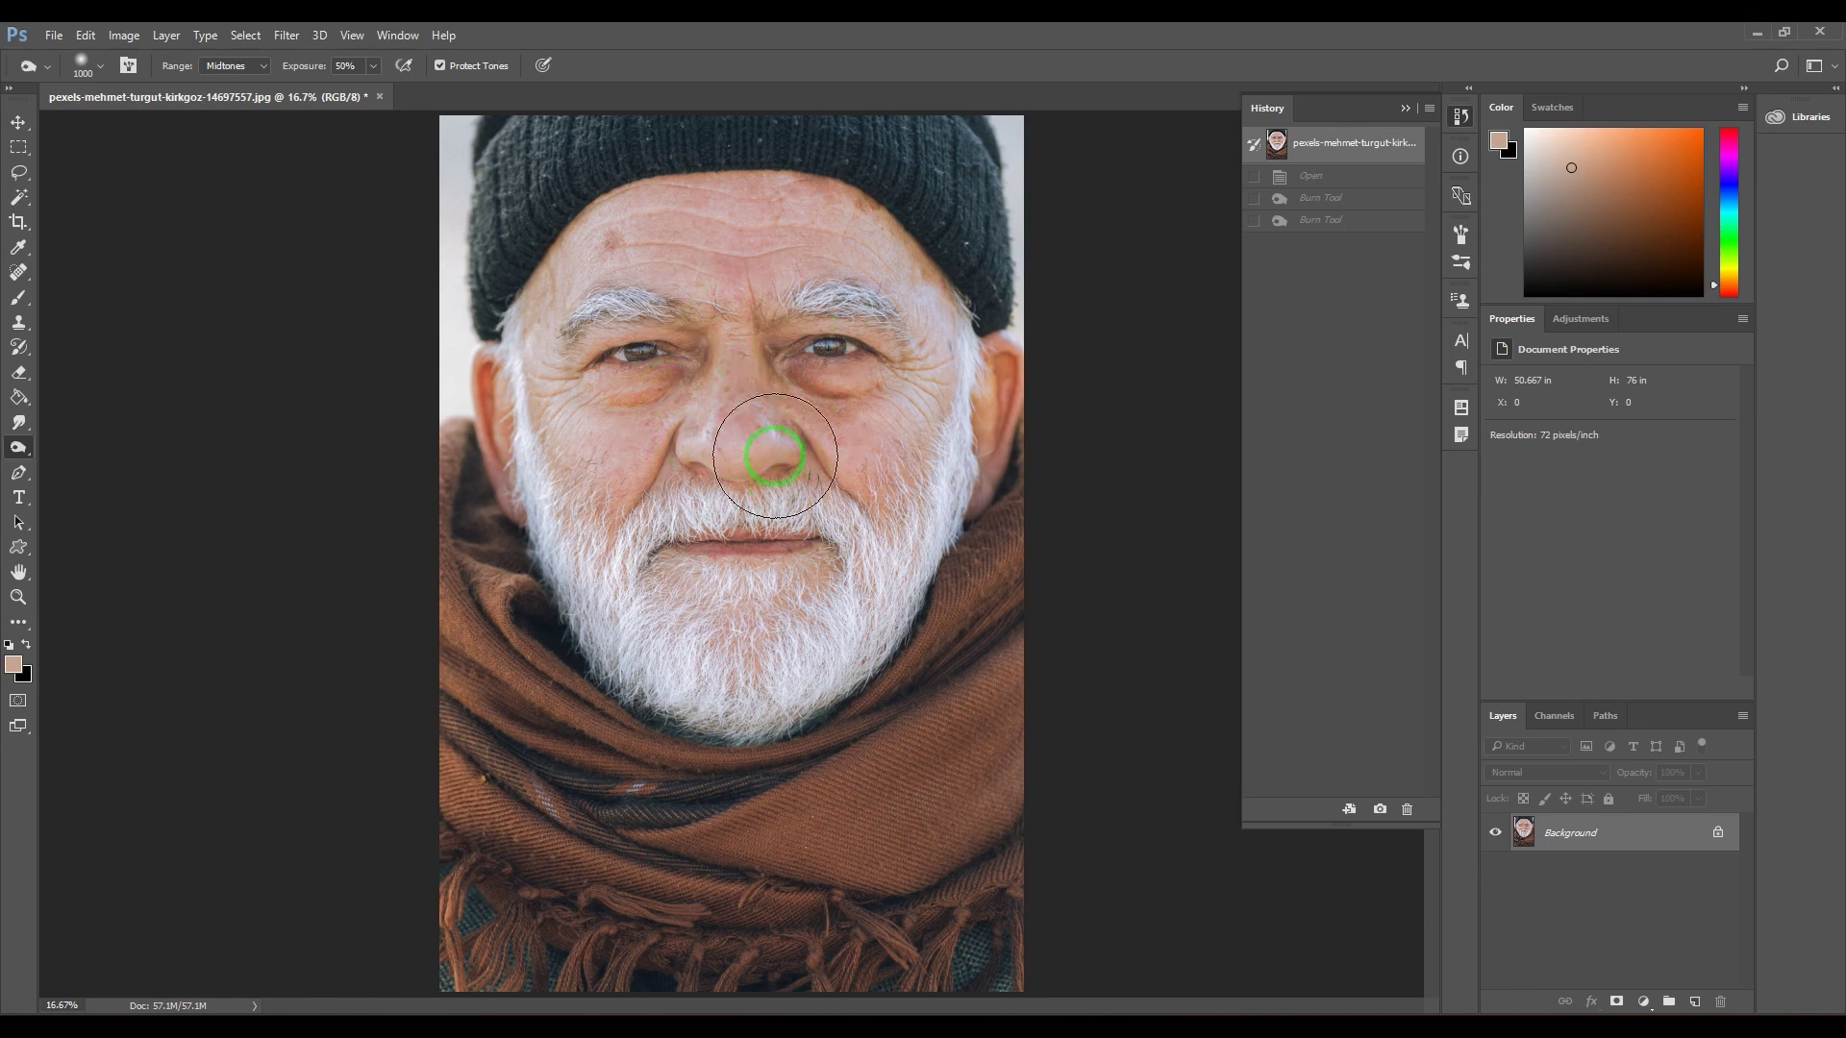
Burn a forehead spot, then darken the eyes and nose with an enlarged brush
left_click(82, 65)
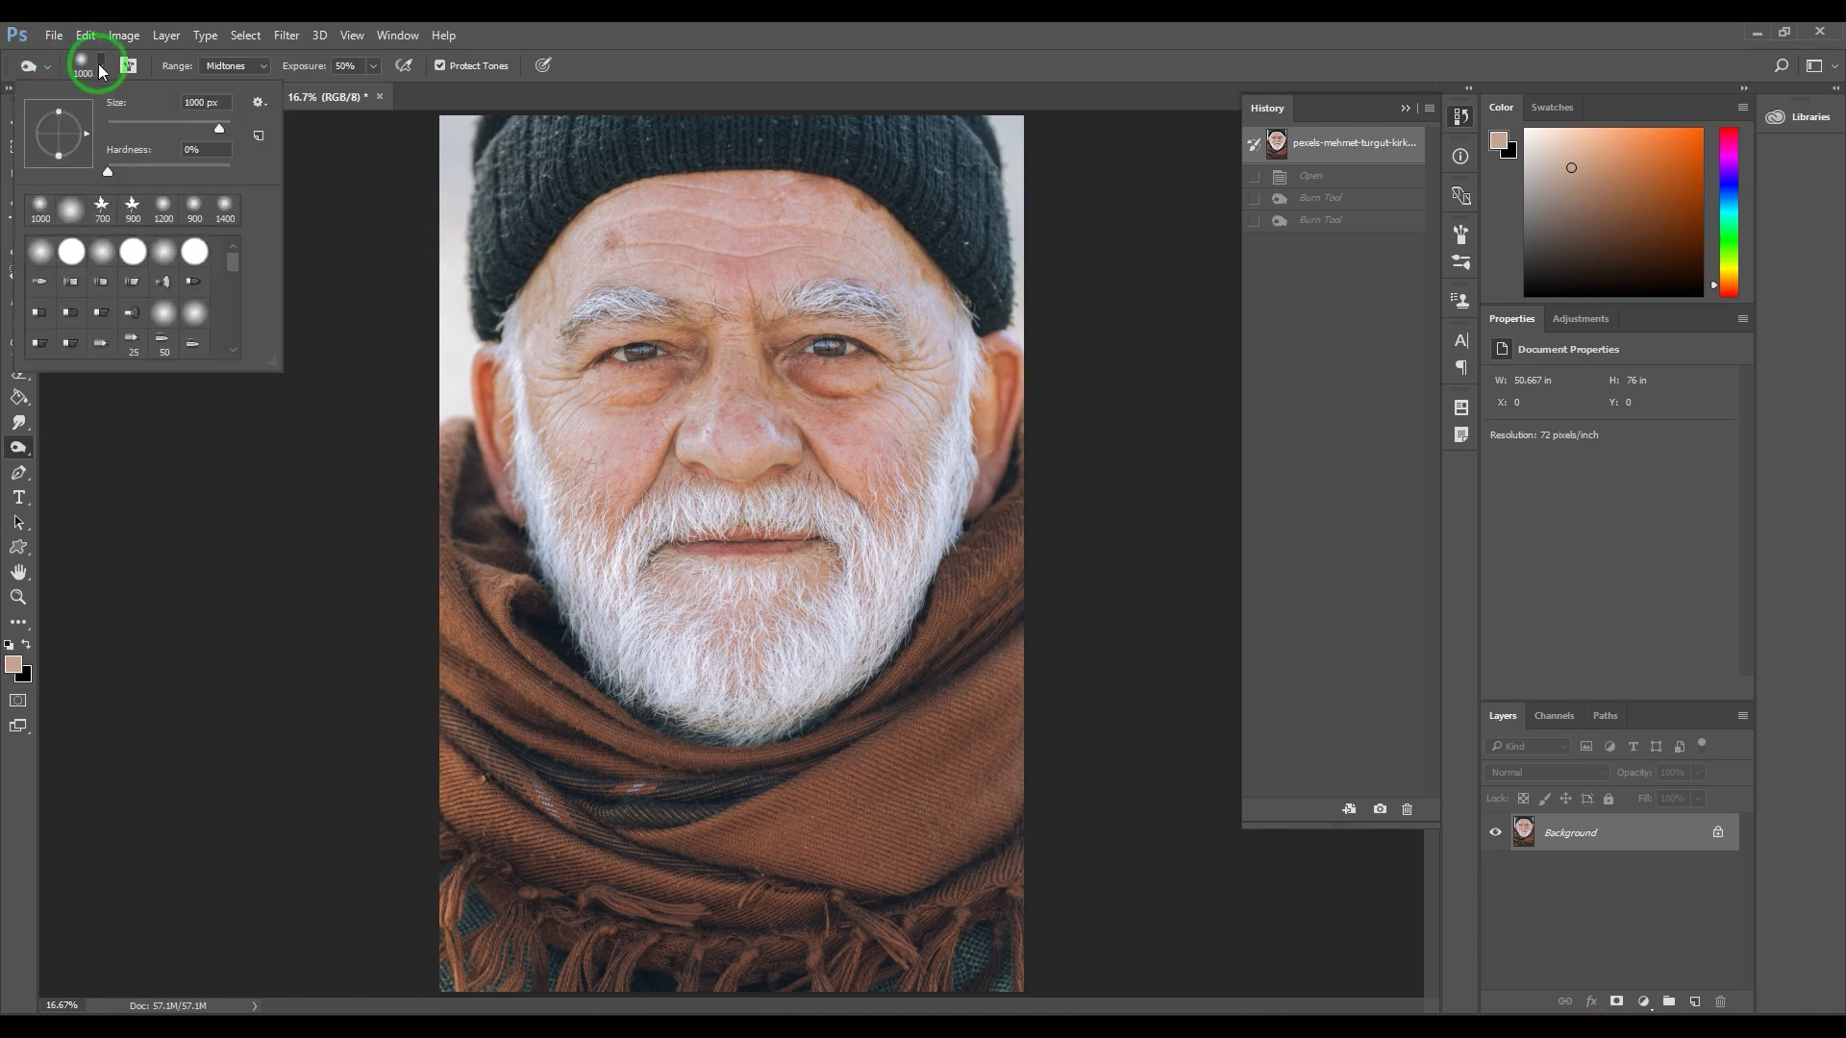
left_click_drag(179, 124, 176, 125)
left_click(666, 274)
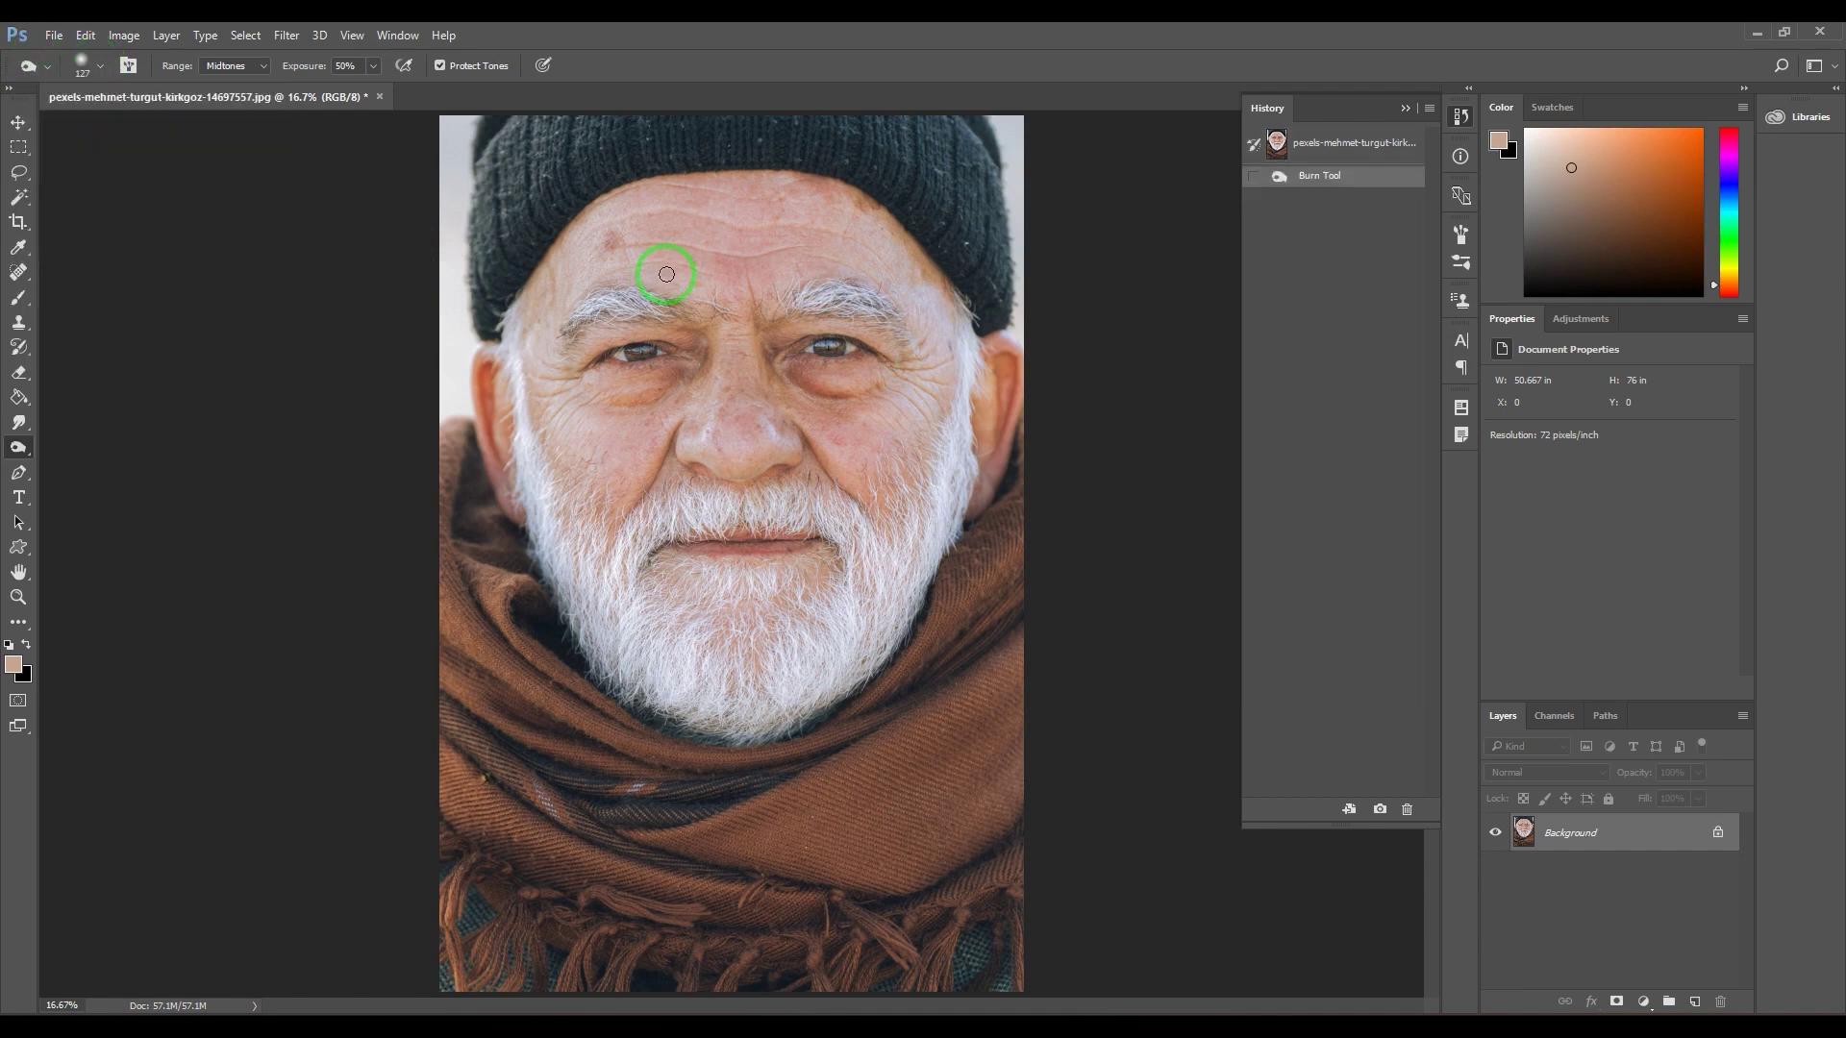
key("bracketright")
key("bracketright")
key("bracketright")
key("bracketright")
key("bracketright")
key("bracketright")
key("bracketright")
key("bracketright")
key("bracketright")
key("bracketright")
key("bracketright")
key("bracketright")
key("bracketright")
key("bracketright")
key("bracketright")
key("bracketright")
key("bracketright")
key("bracketright")
key("bracketright")
key("bracketright")
key("bracketright")
key("bracketright")
key("bracketright")
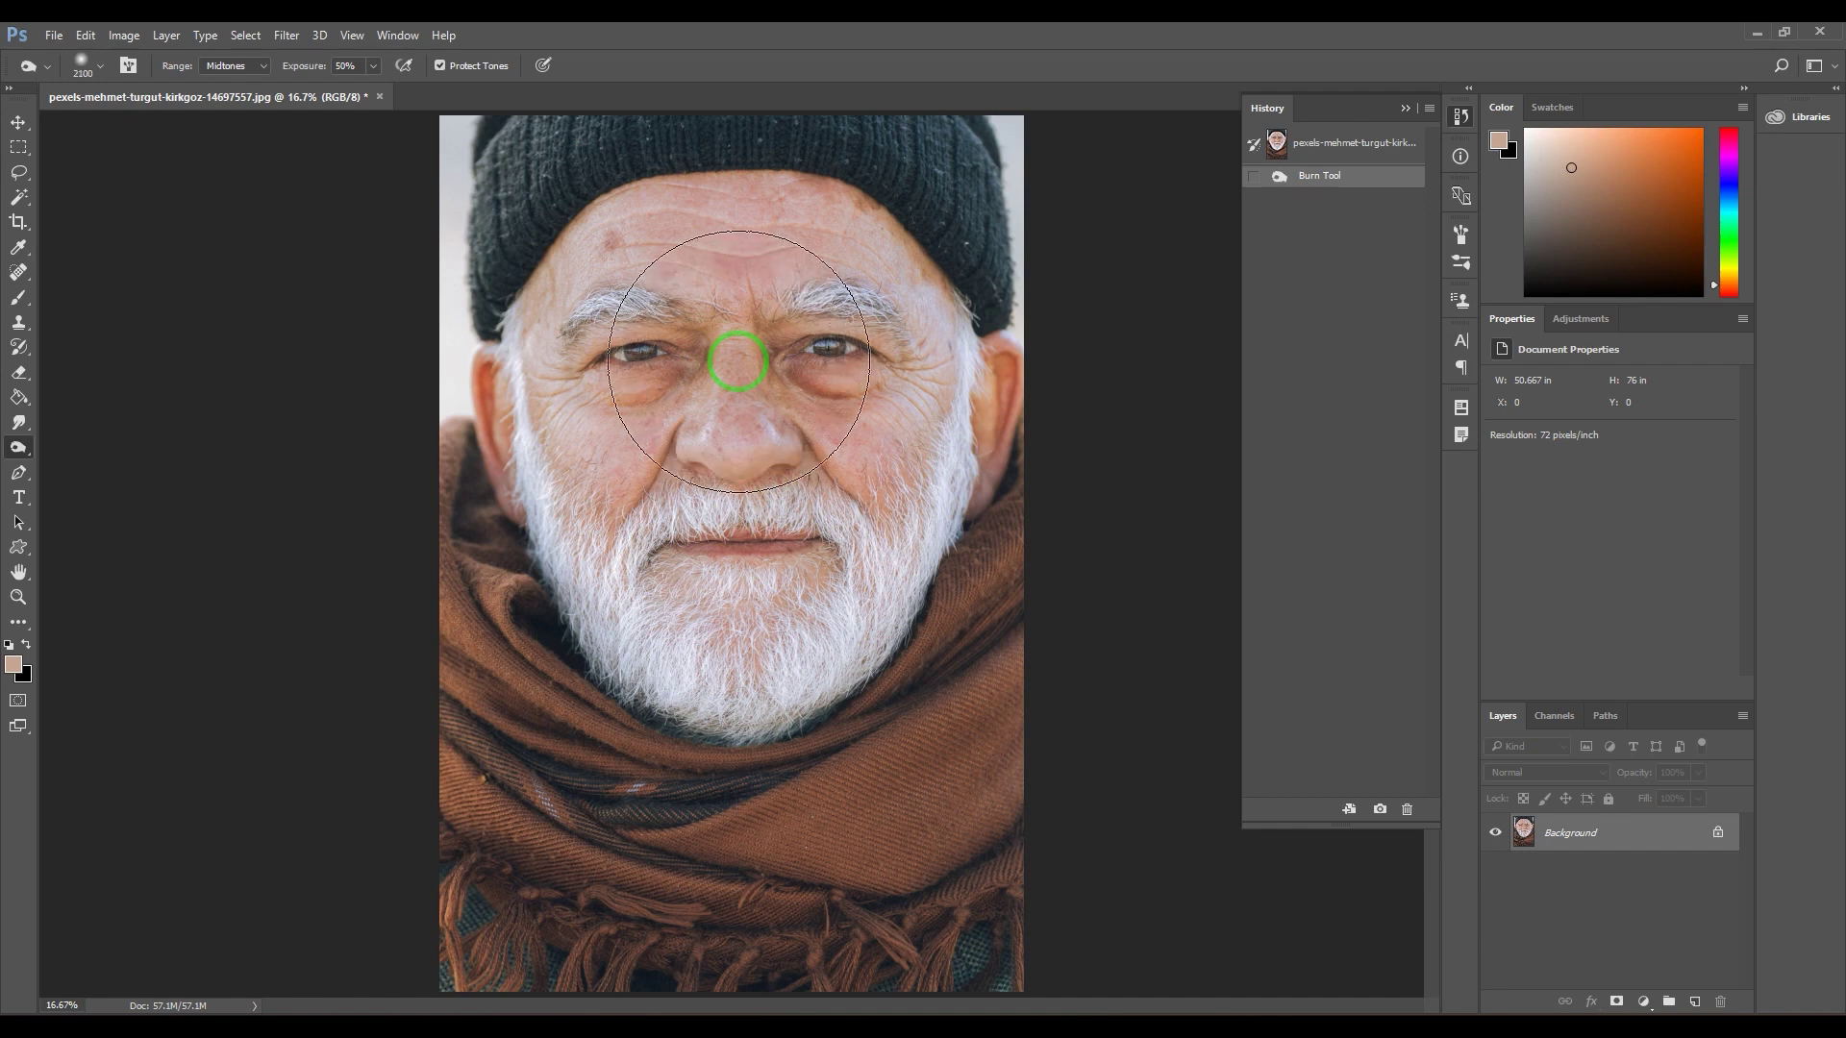
left_click(737, 362)
left_click(737, 361)
left_click(738, 362)
left_click(737, 361)
left_click(738, 362)
left_click(738, 362)
left_click(737, 371)
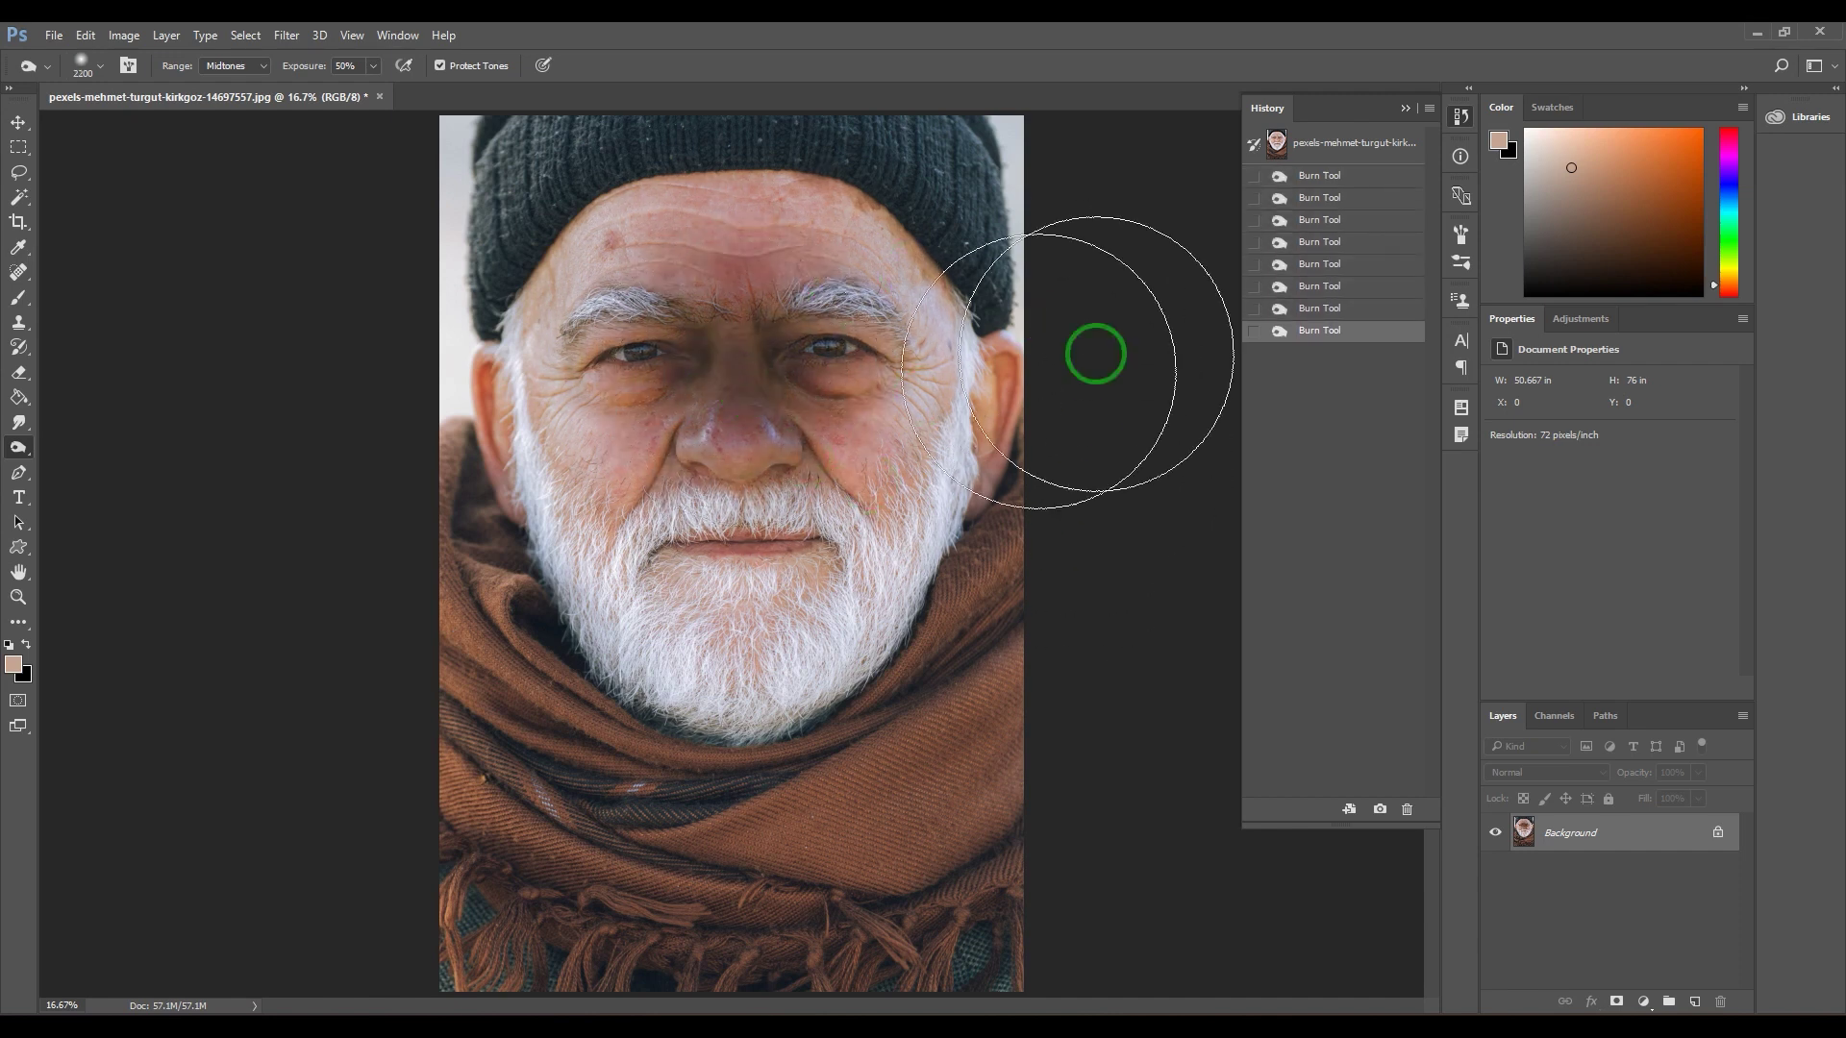
Revert via History, set brush hardness to 100%, and burn a hard-edged circle over the face centre
left_click(1337, 144)
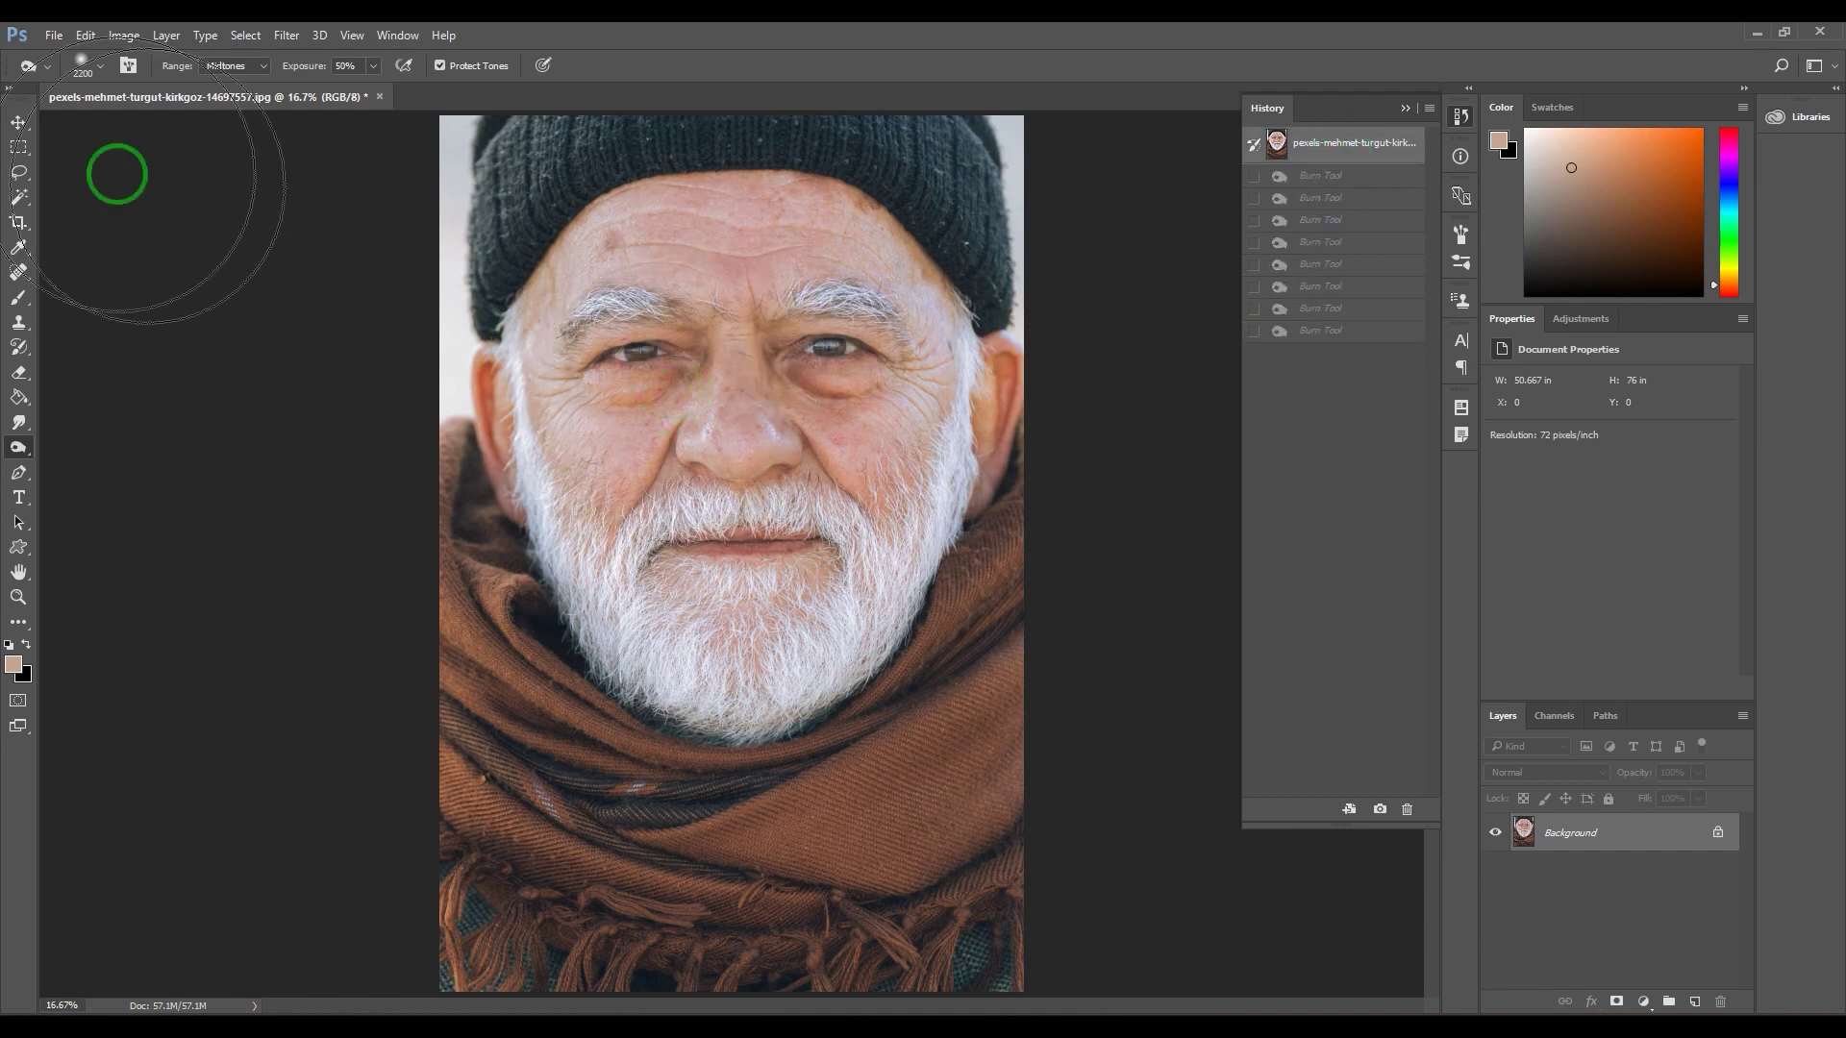
left_click(84, 65)
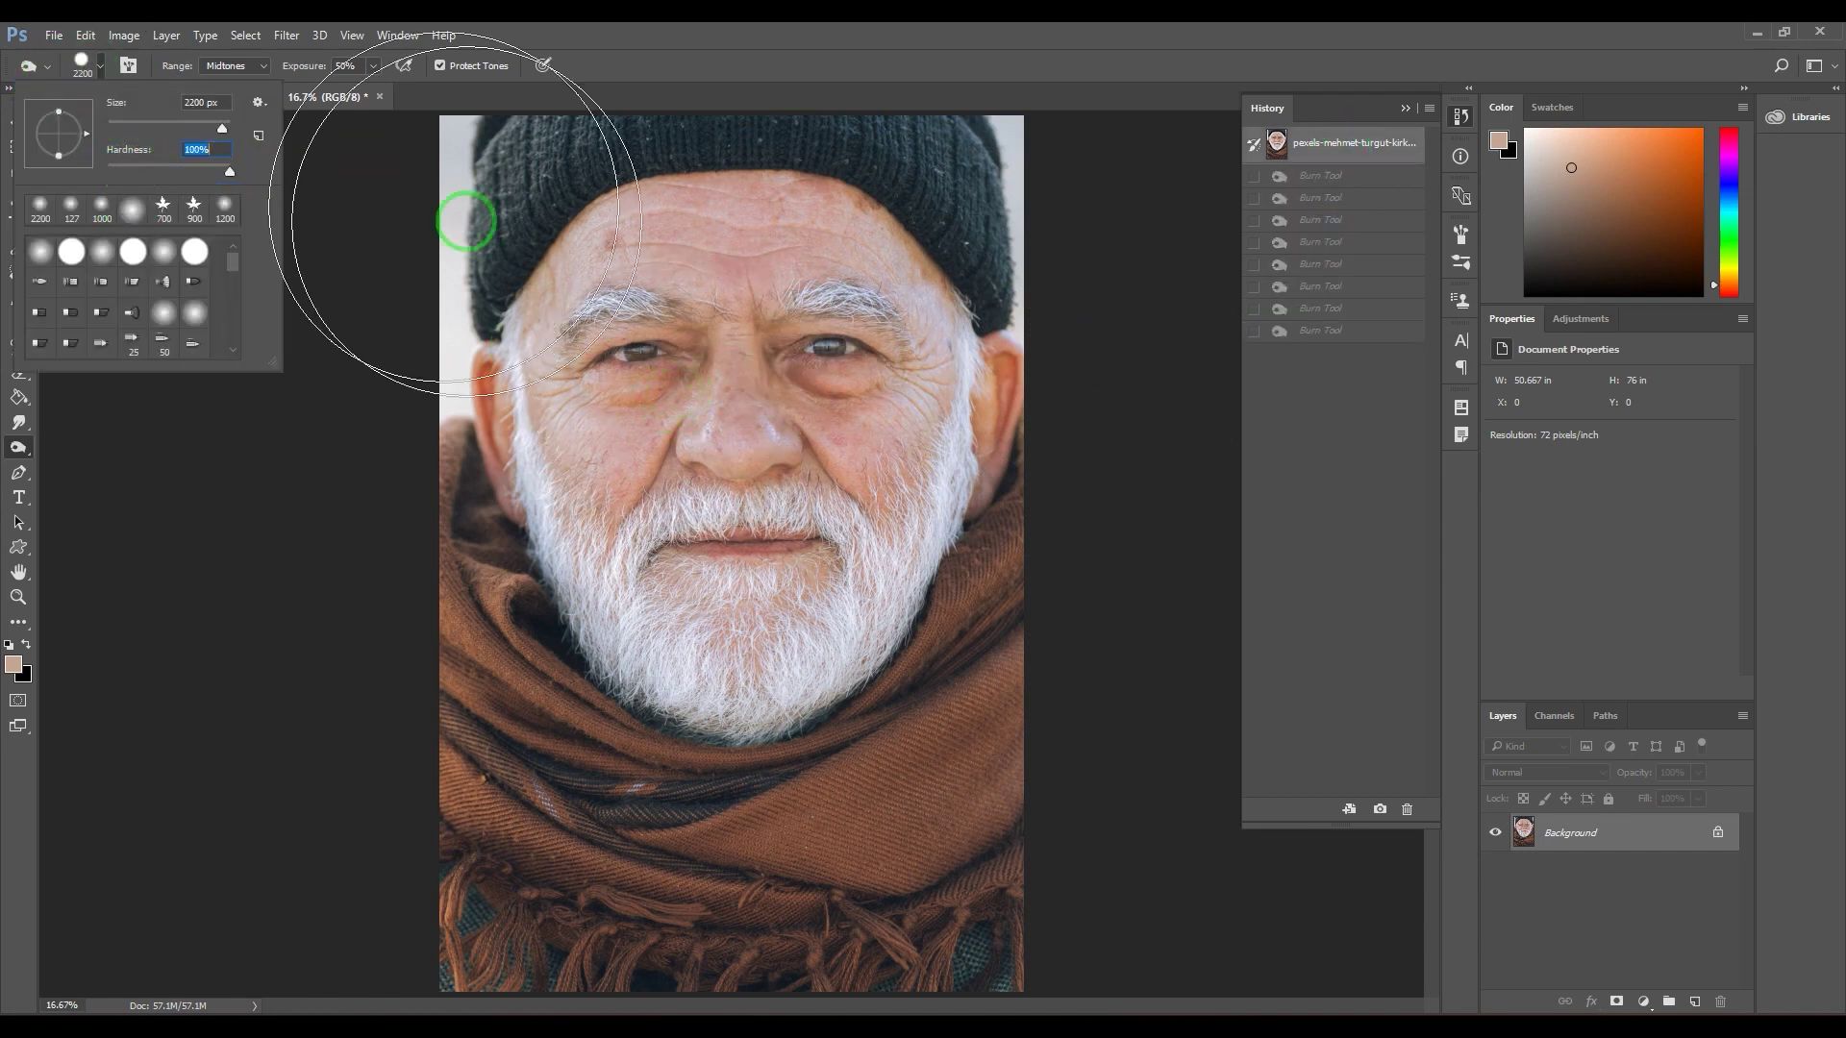
left_click(1094, 53)
key("bracketleft")
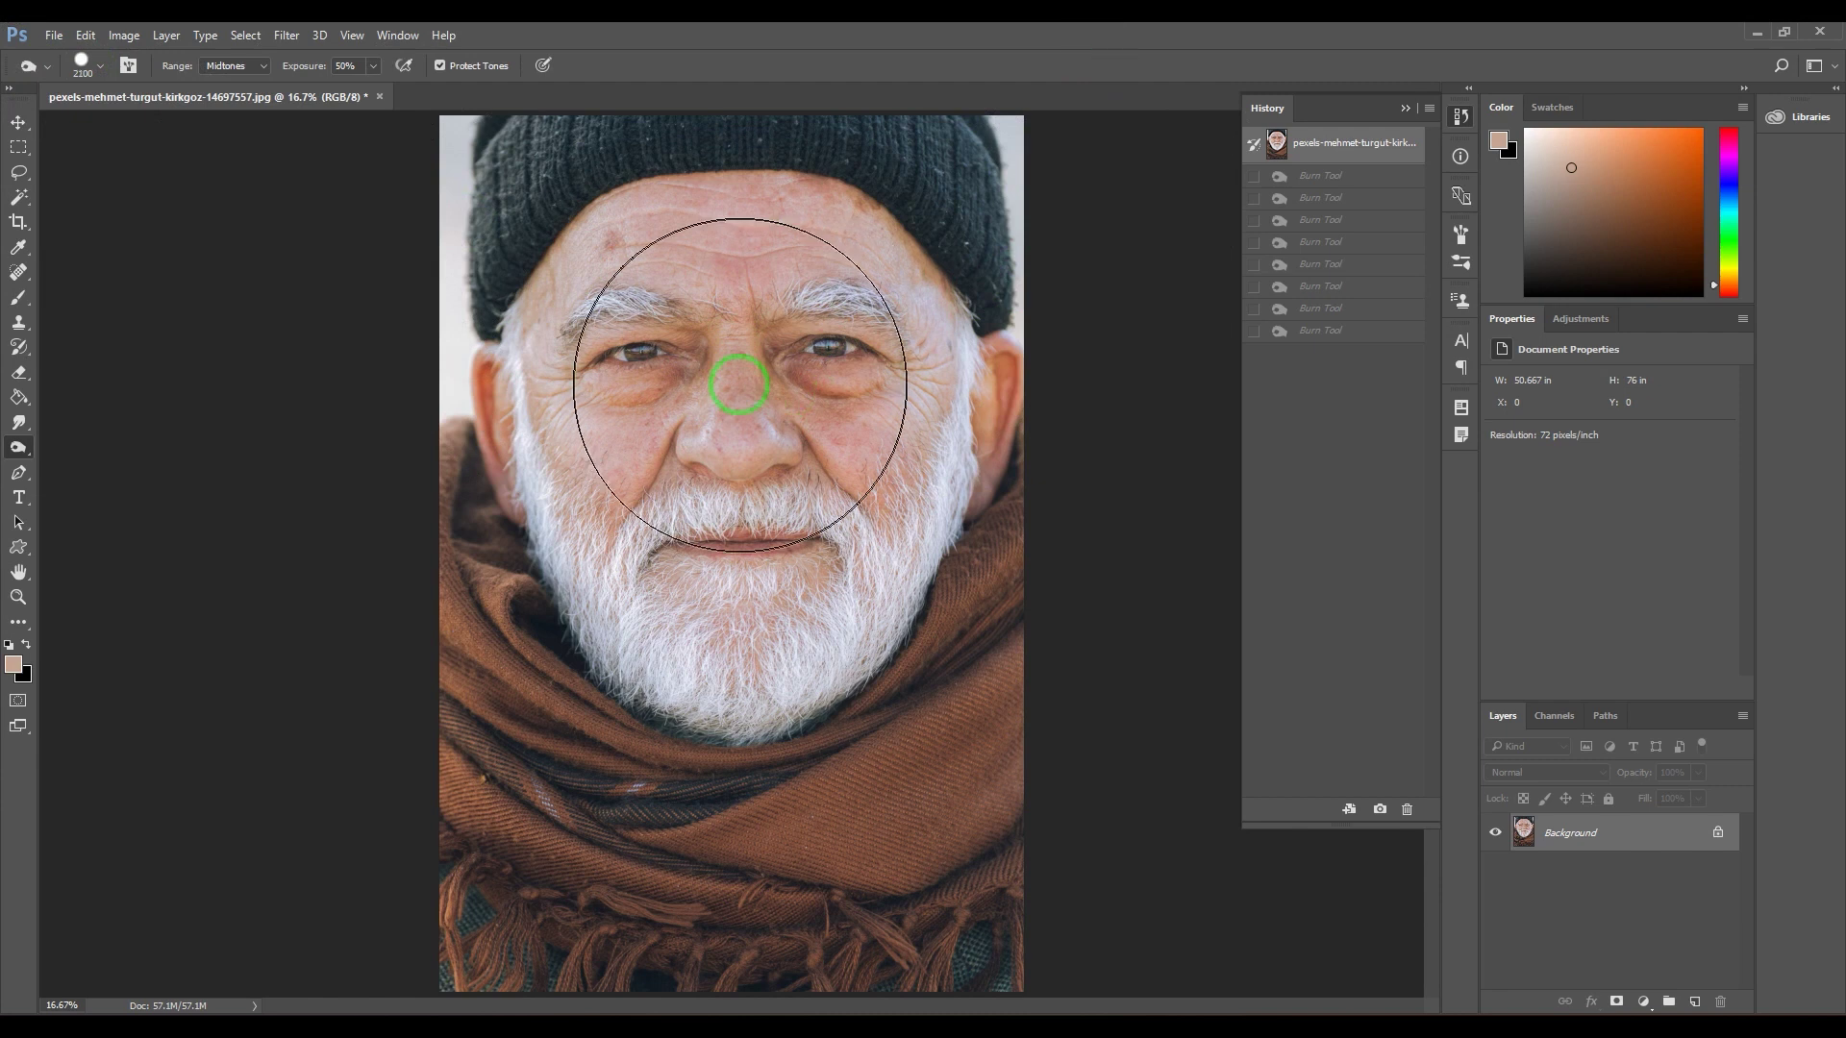
left_click(734, 373)
left_click(734, 372)
left_click(734, 373)
left_click(734, 372)
left_click(734, 372)
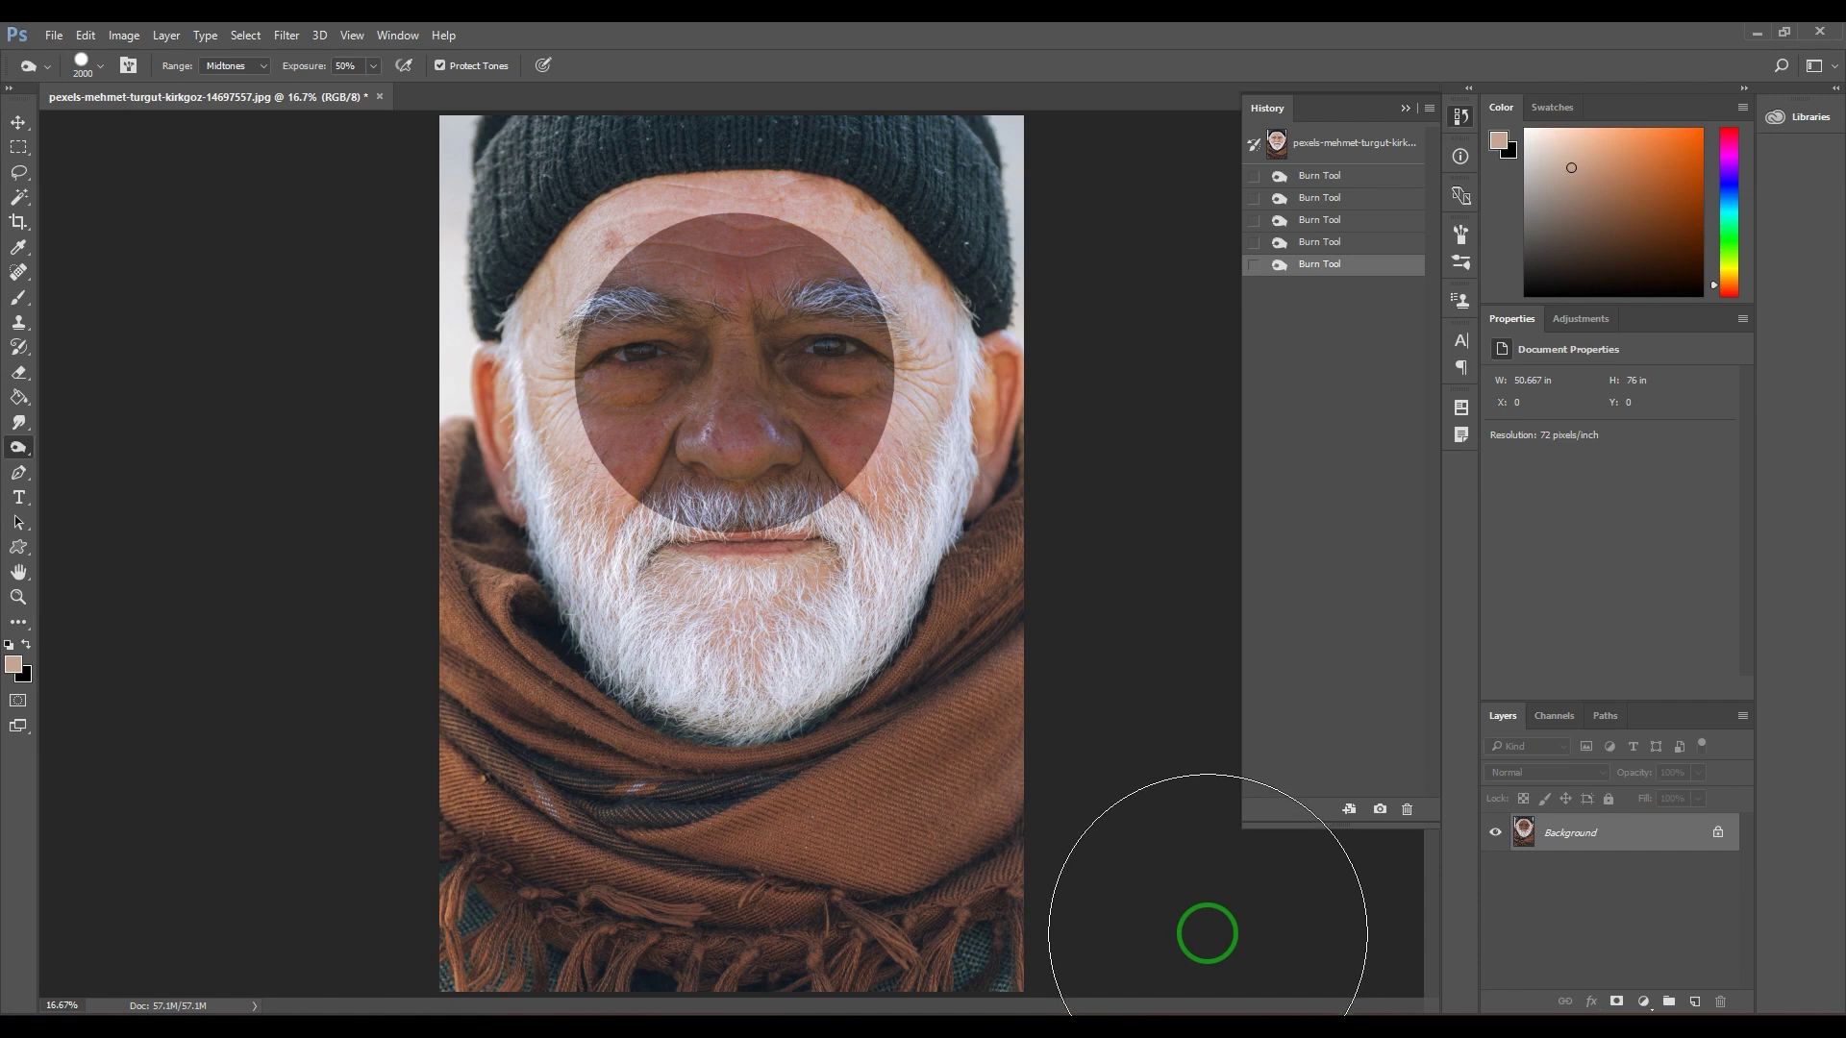
Revert to the original snapshot and set the burn Range to Shadows
left_click(1370, 141)
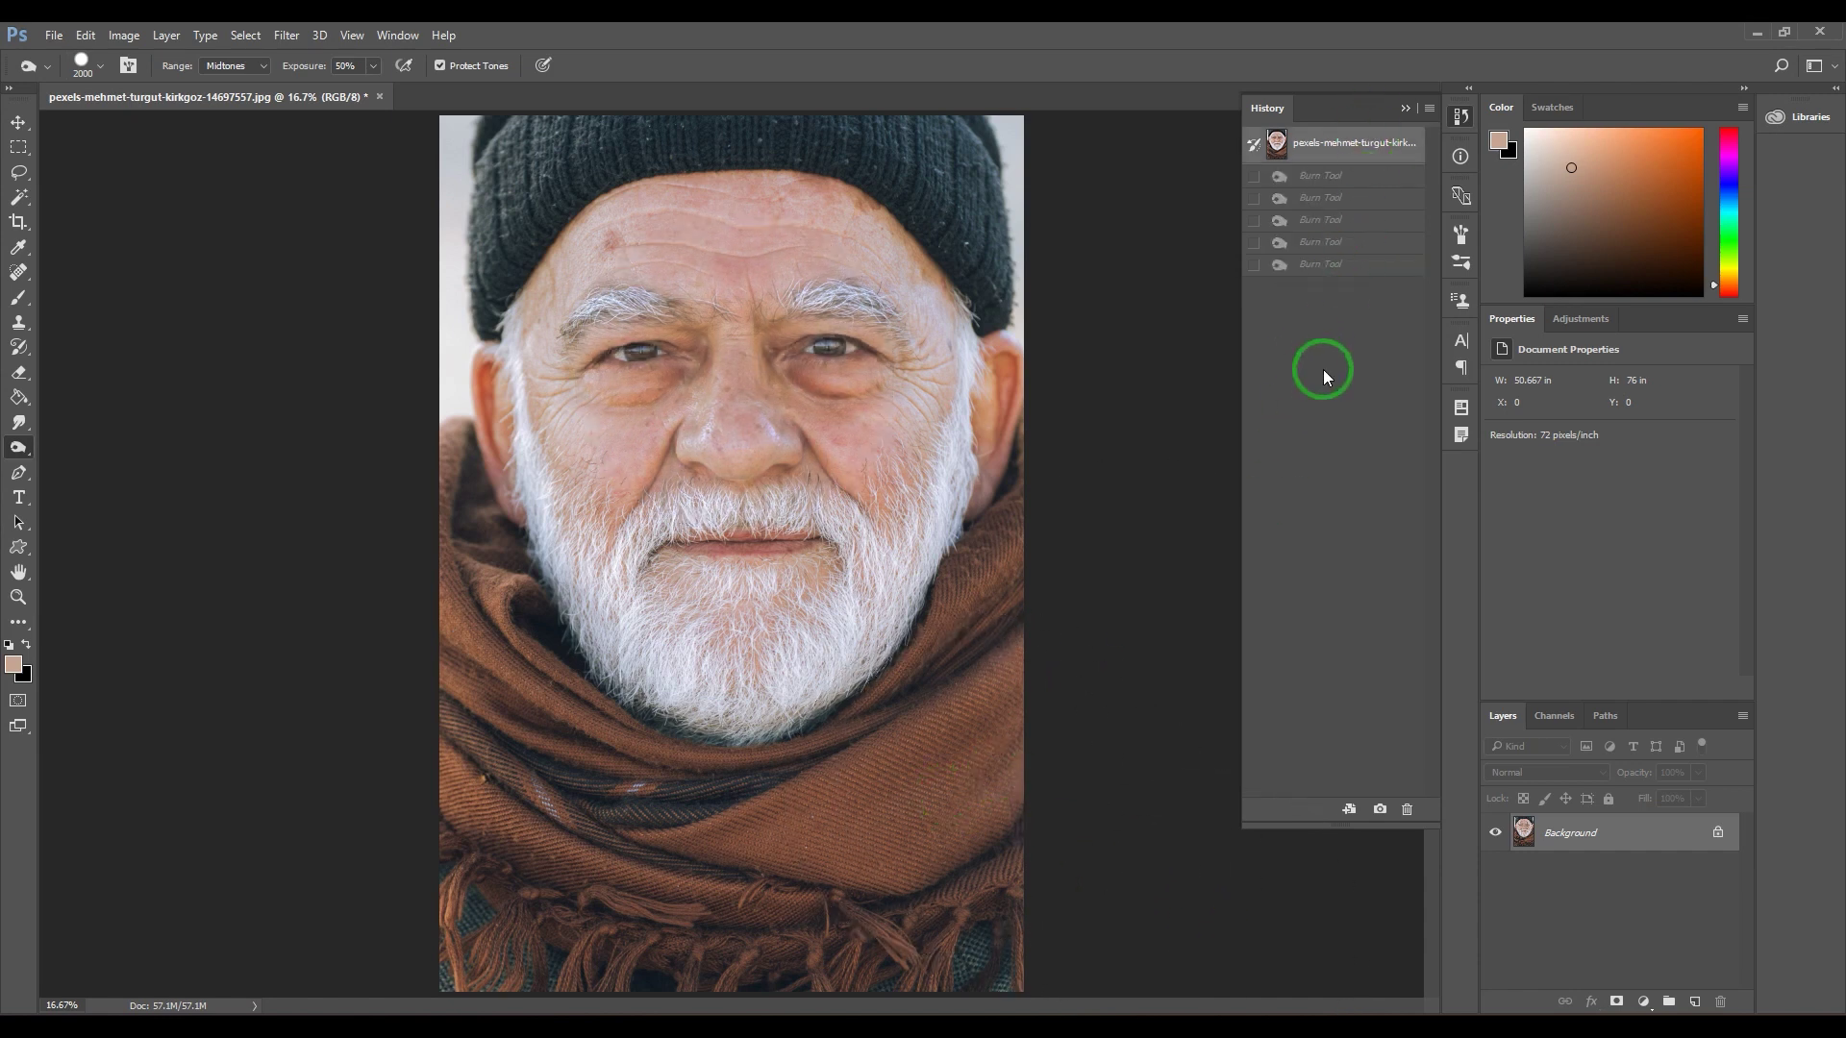
left_click(230, 66)
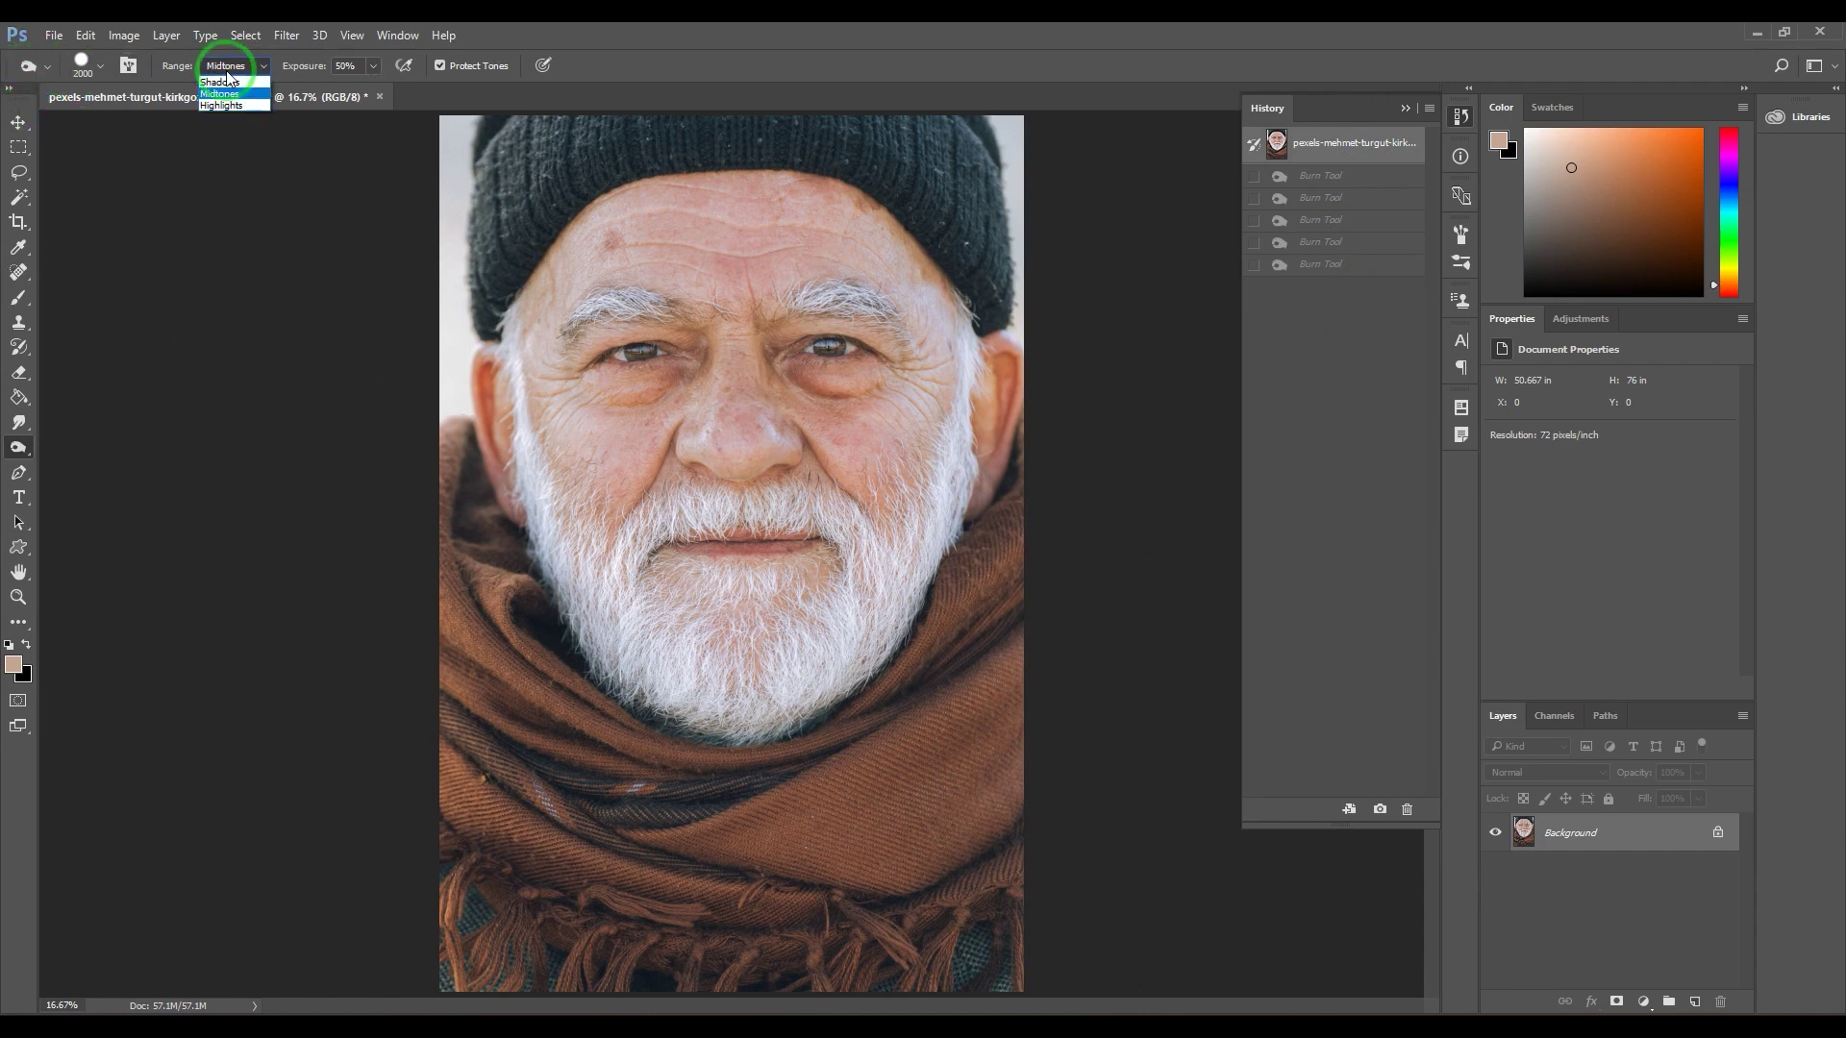
left_click(223, 96)
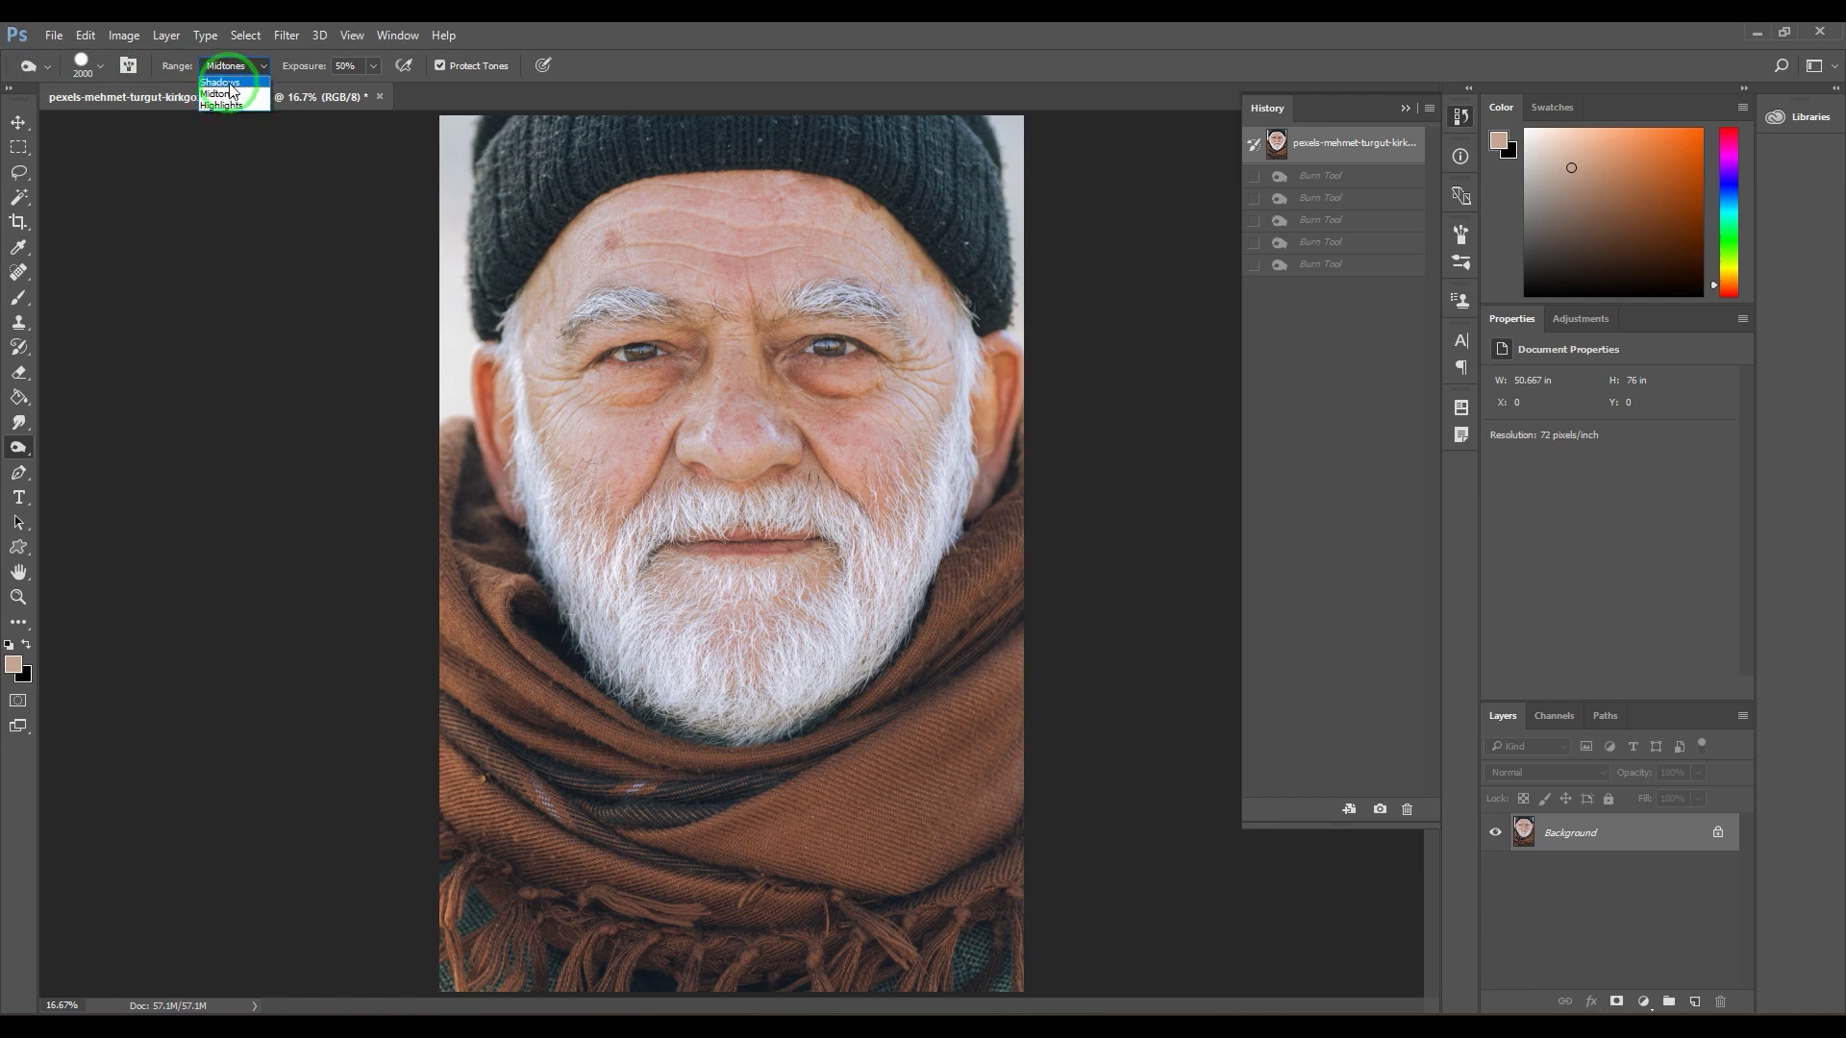
left_click(225, 82)
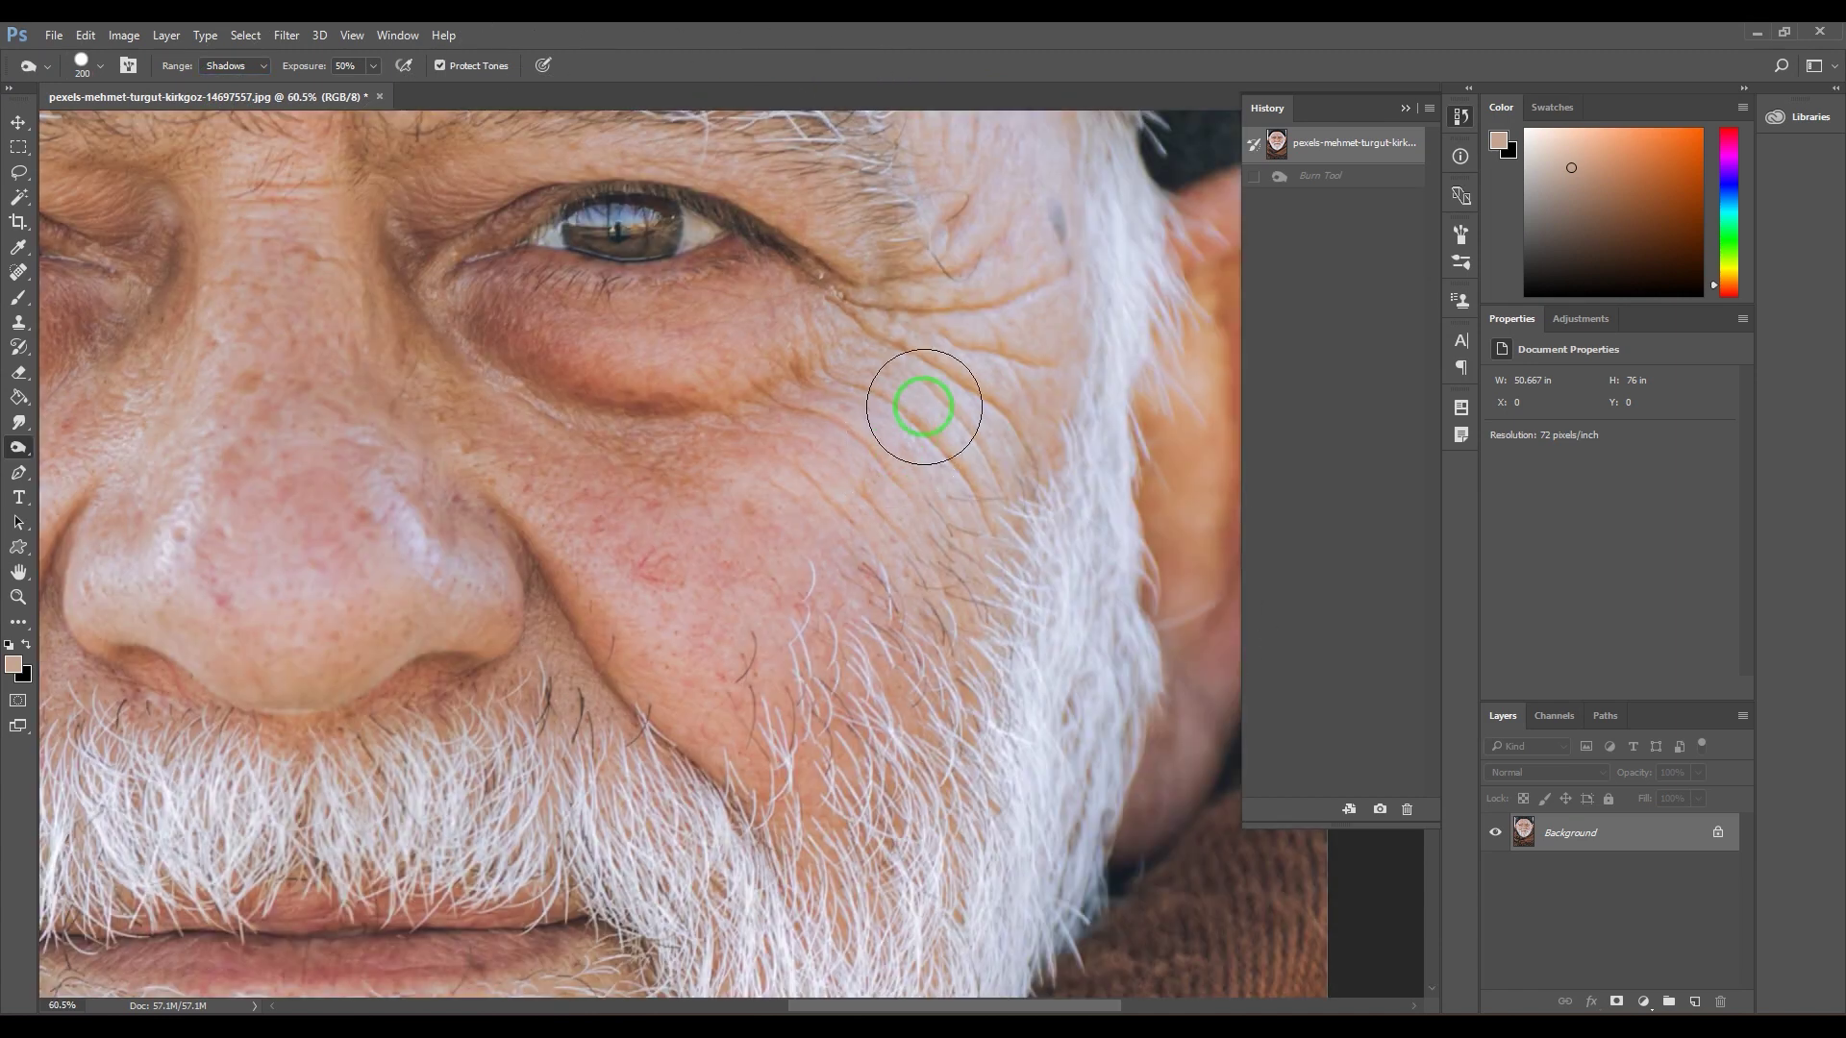
Burn along the hat edge and the forehead by the temple, then zoom back out
scroll(923, 412, "up", 10)
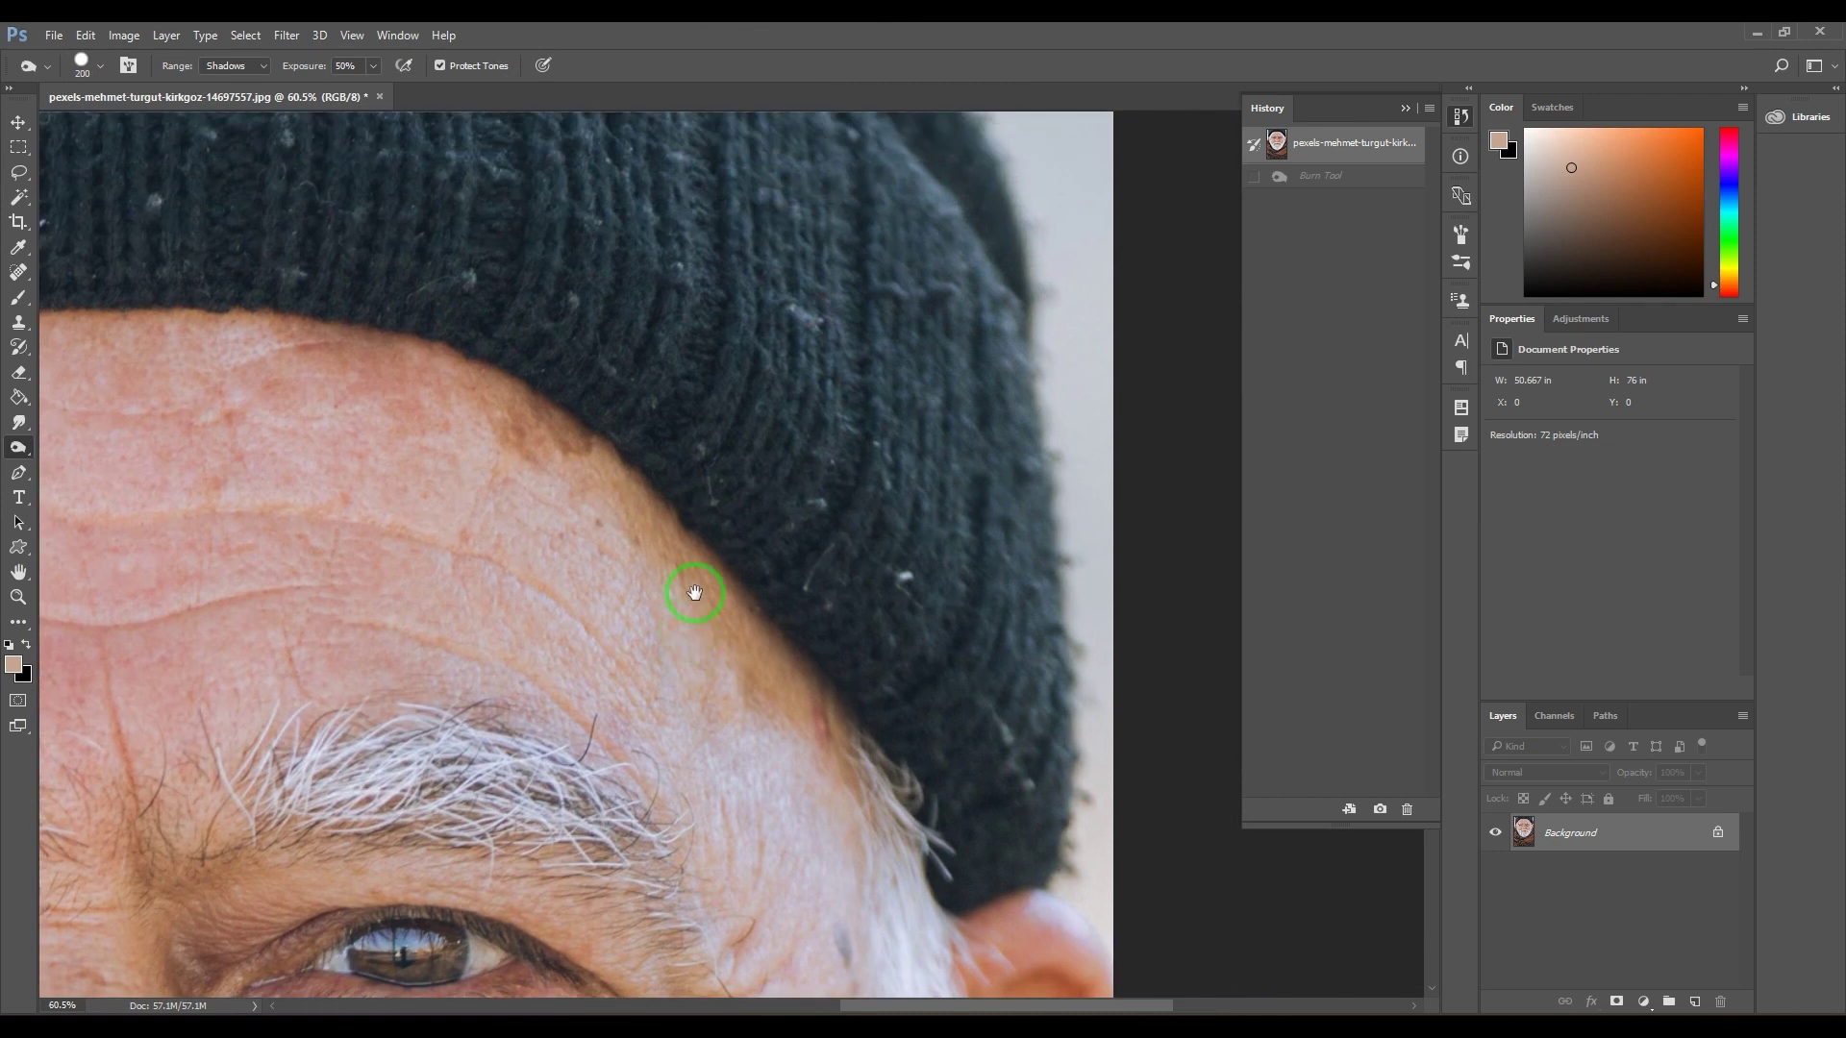
mouse_move(717, 329)
left_mouse_down()
mouse_move(717, 392)
mouse_move(688, 400)
mouse_move(774, 457)
mouse_move(750, 408)
mouse_move(565, 622)
mouse_move(532, 577)
mouse_move(719, 242)
mouse_move(544, 308)
mouse_move(997, 466)
mouse_move(782, 651)
mouse_move(881, 761)
mouse_move(1039, 779)
mouse_move(1022, 474)
mouse_move(487, 280)
mouse_move(366, 343)
mouse_move(298, 324)
mouse_move(898, 103)
mouse_move(363, 355)
mouse_move(870, 665)
mouse_move(897, 761)
mouse_move(961, 798)
left_mouse_up()
left_click_drag(552, 670, 783, 535)
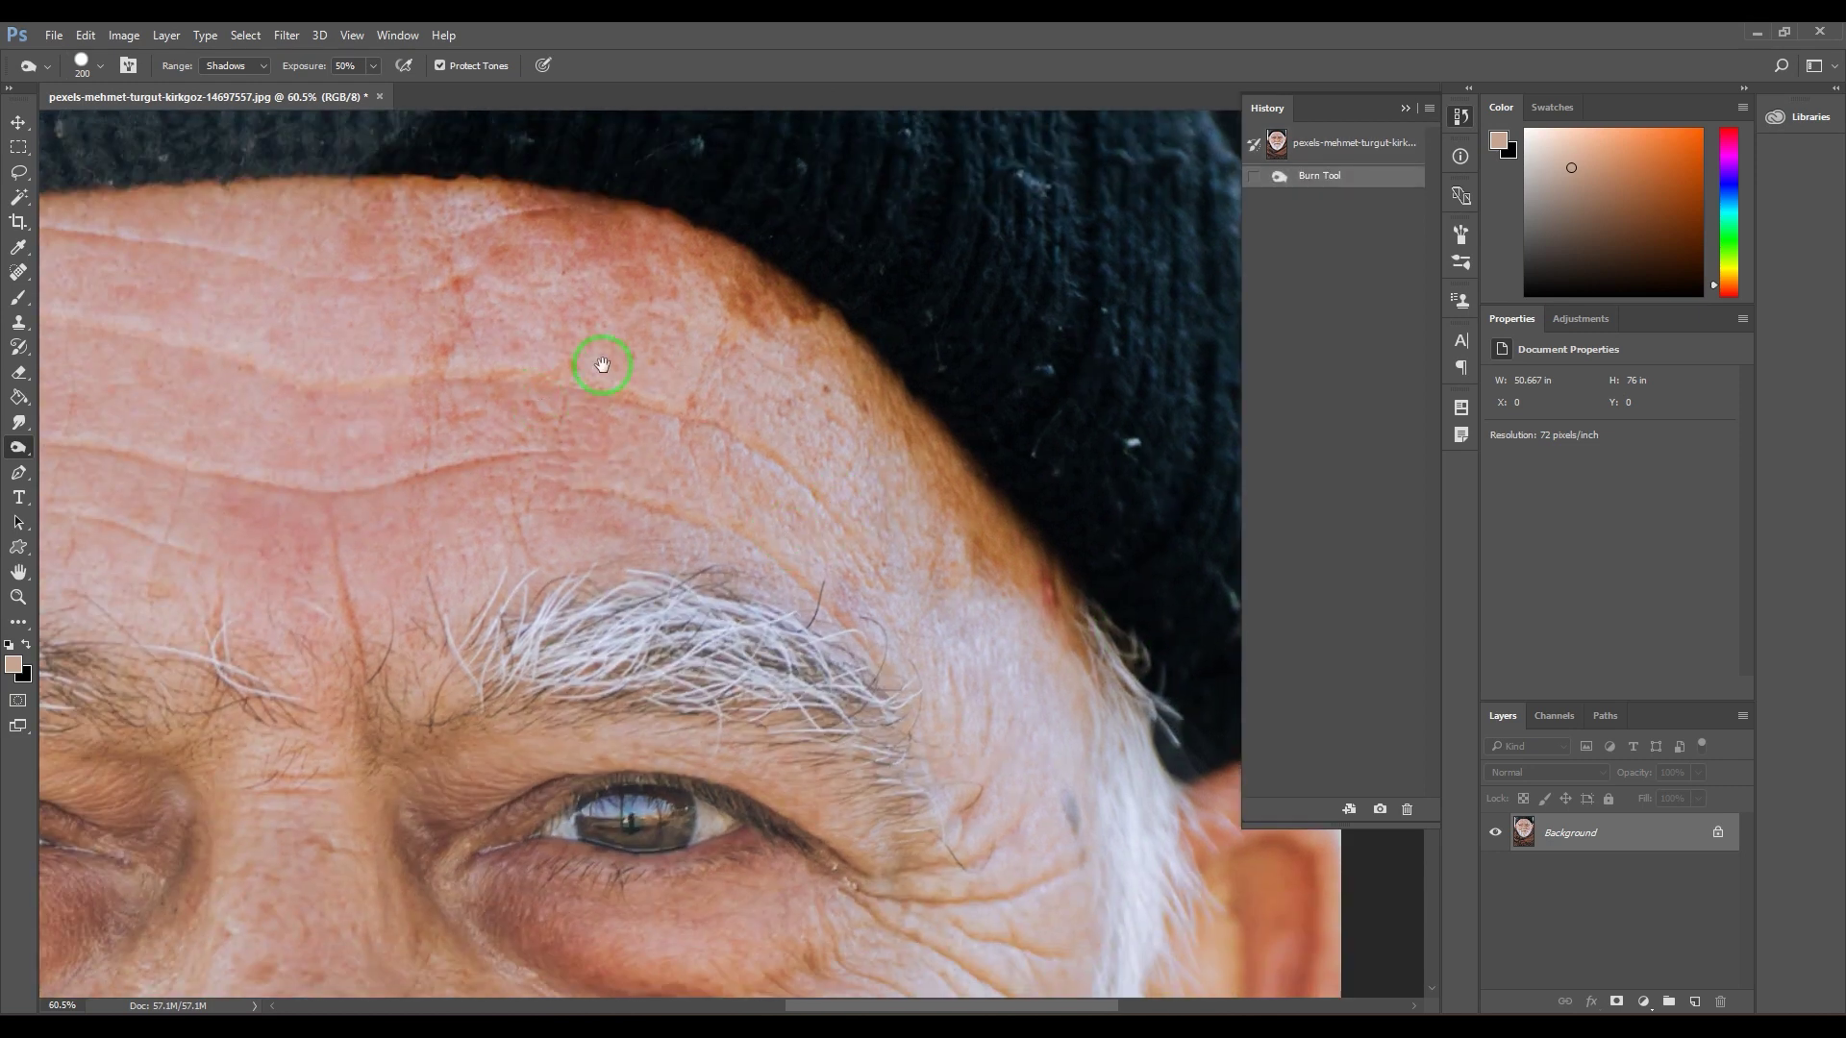
key("ctrl+minus")
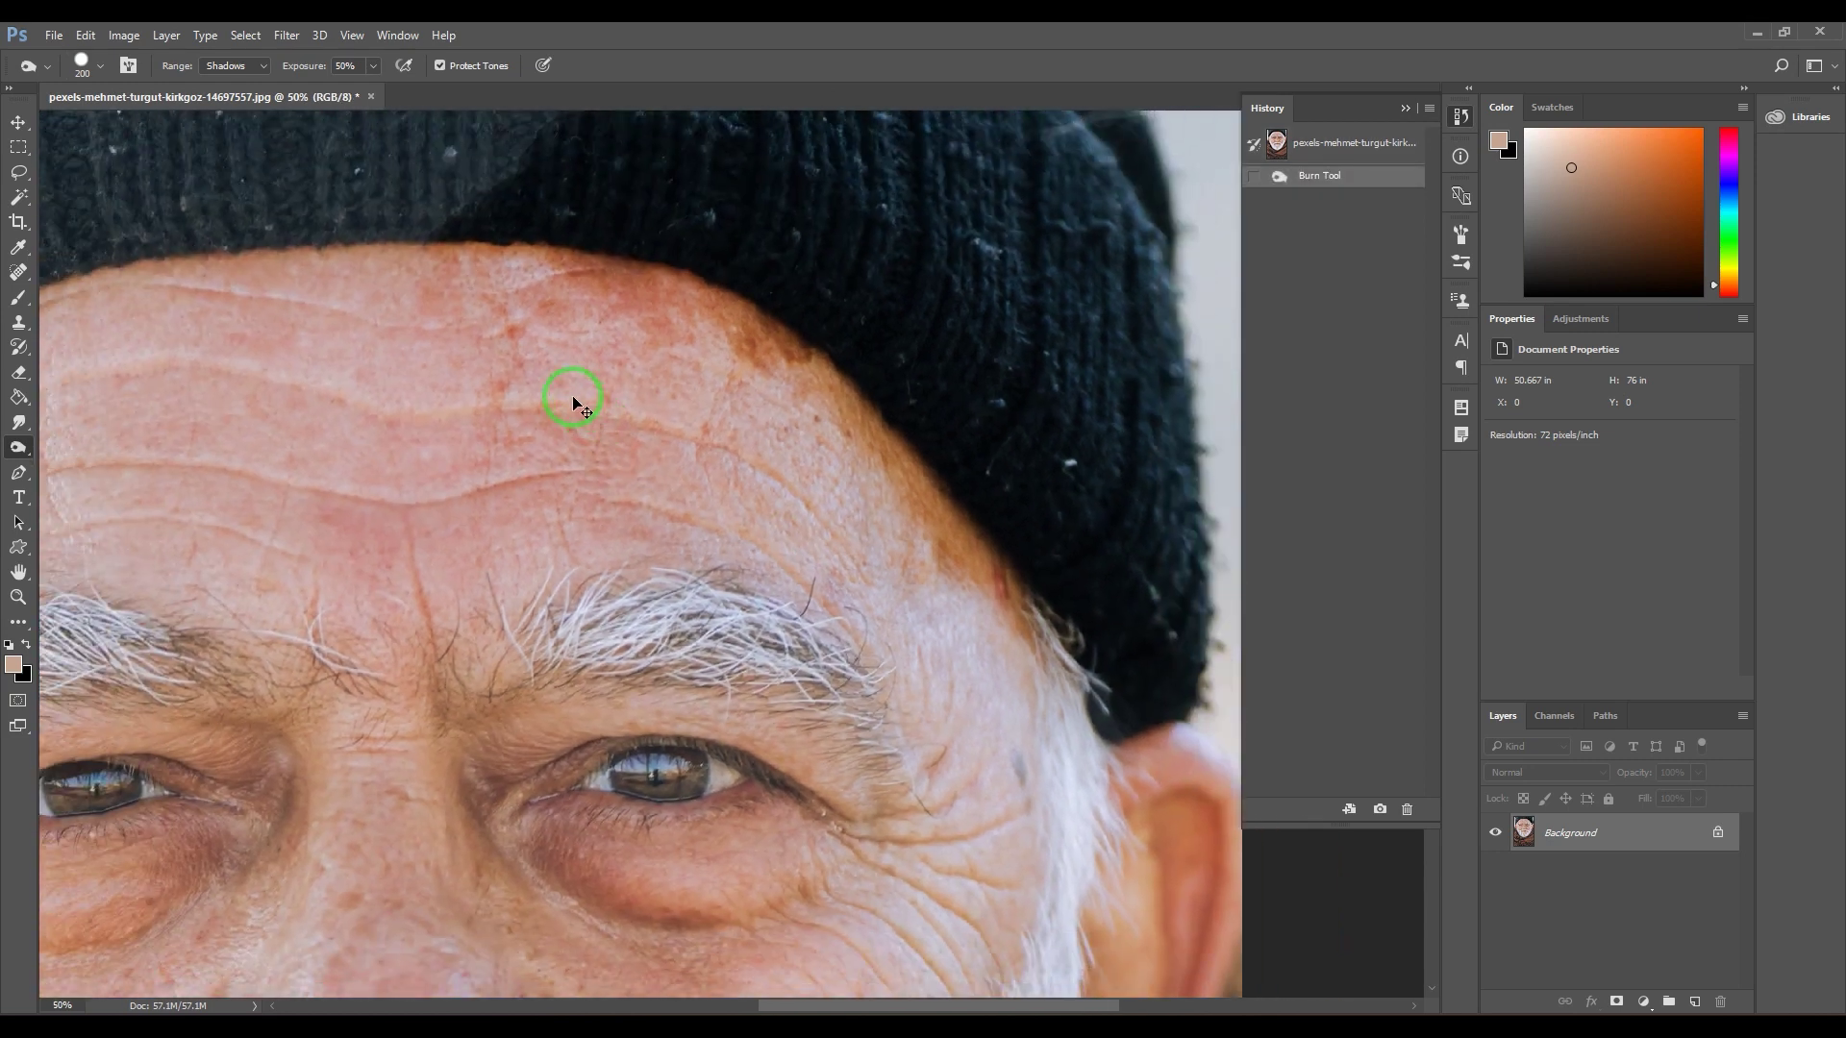
key("ctrl+minus")
key("ctrl+minus")
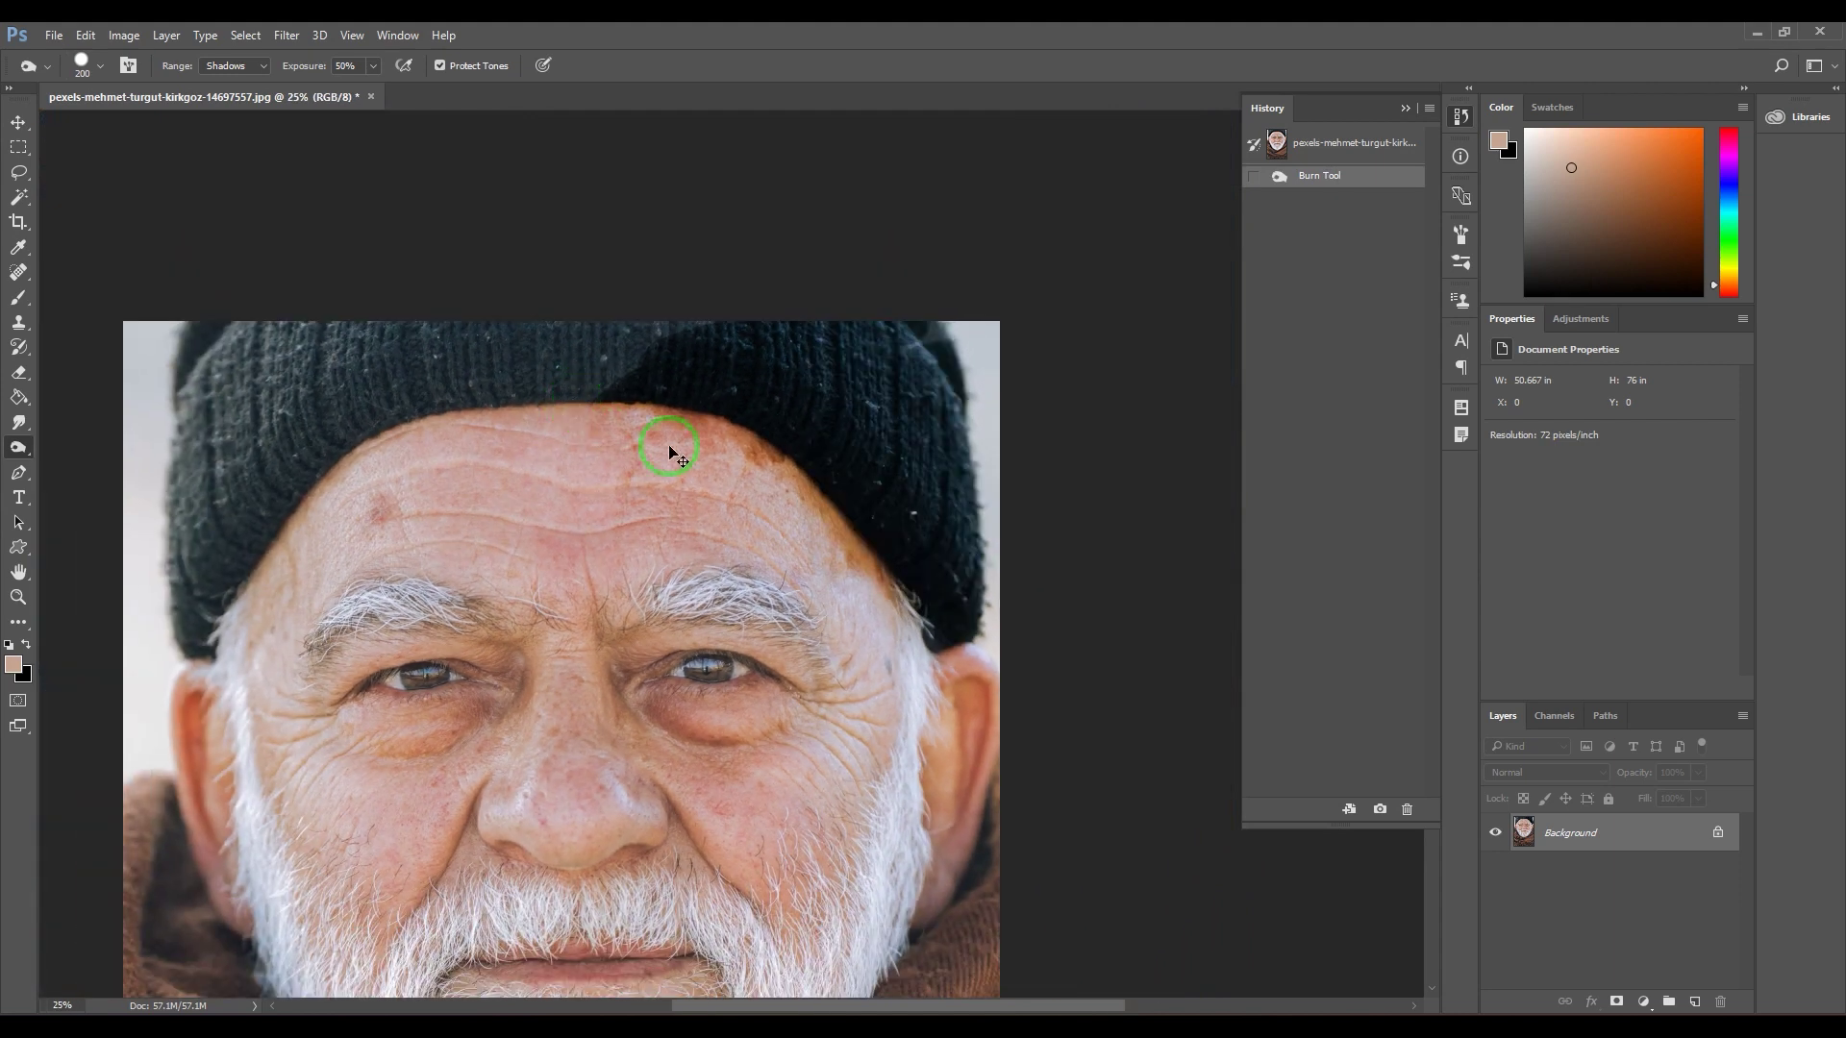
Revert to the original and burn the black hat right to left with an 800 px brush
left_click(1327, 144)
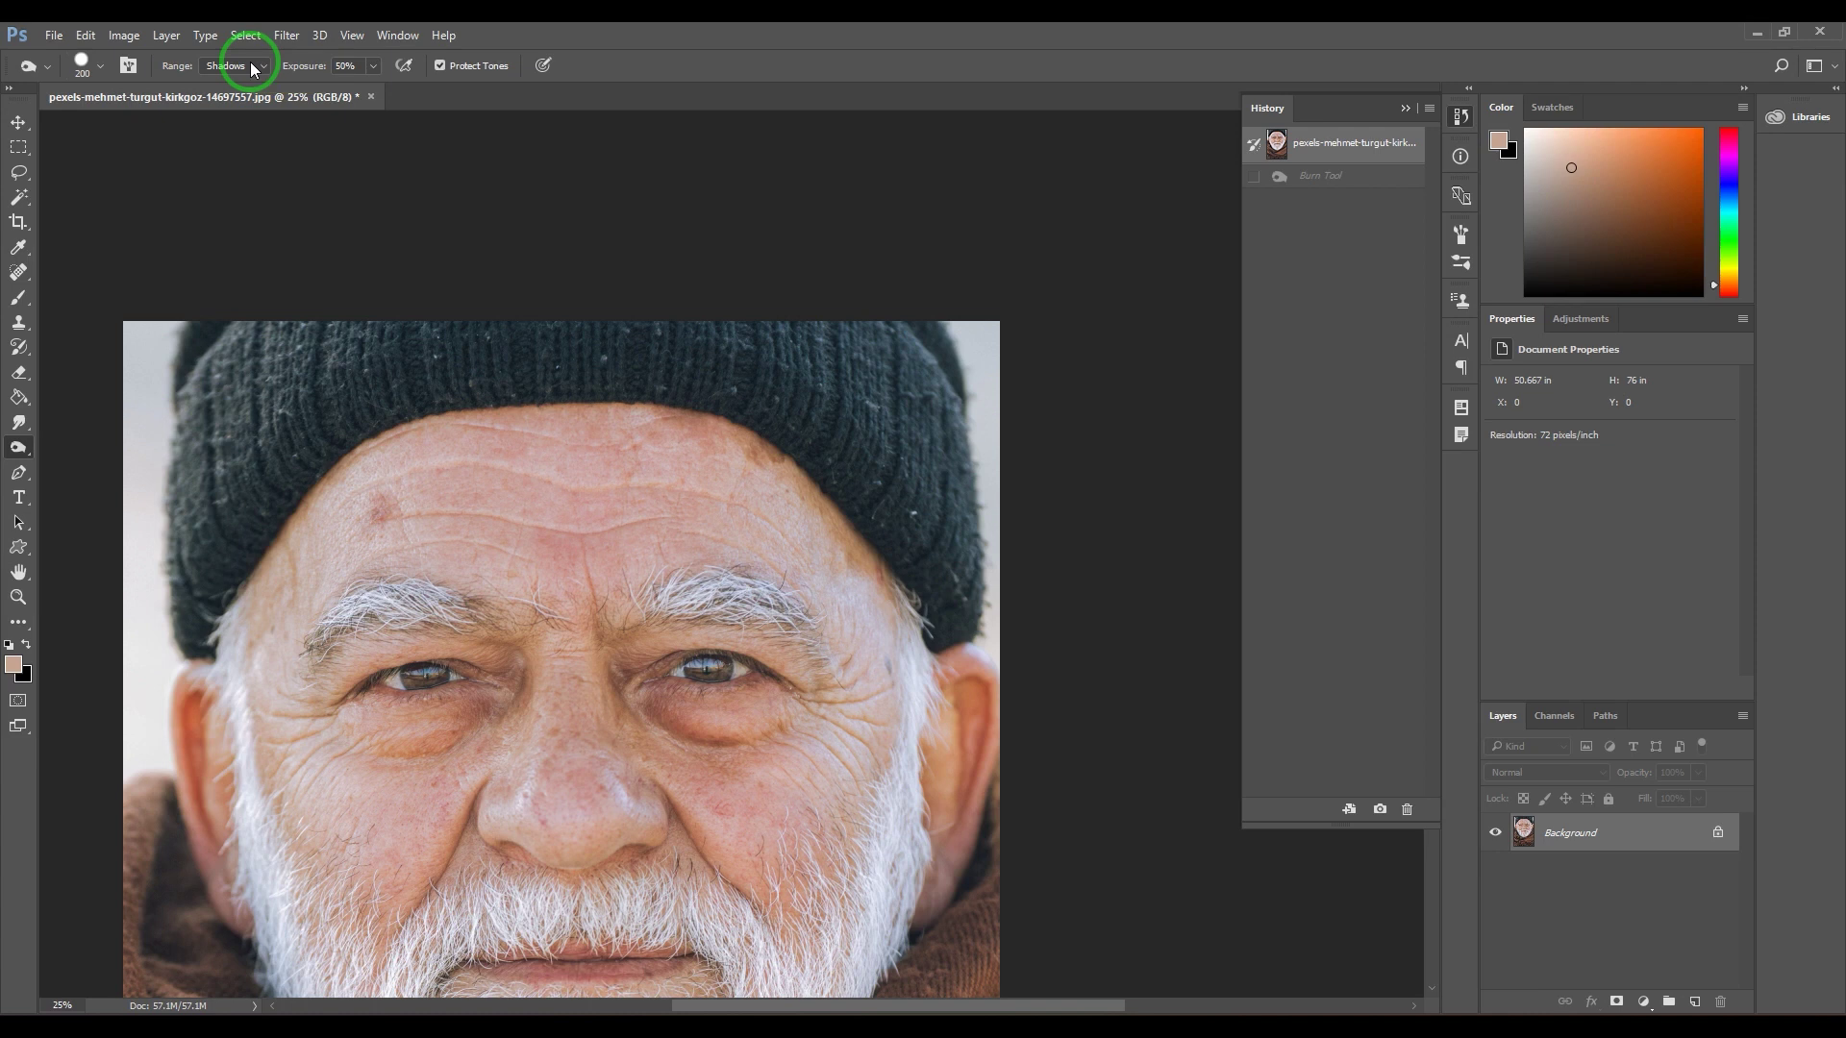
key("bracketright")
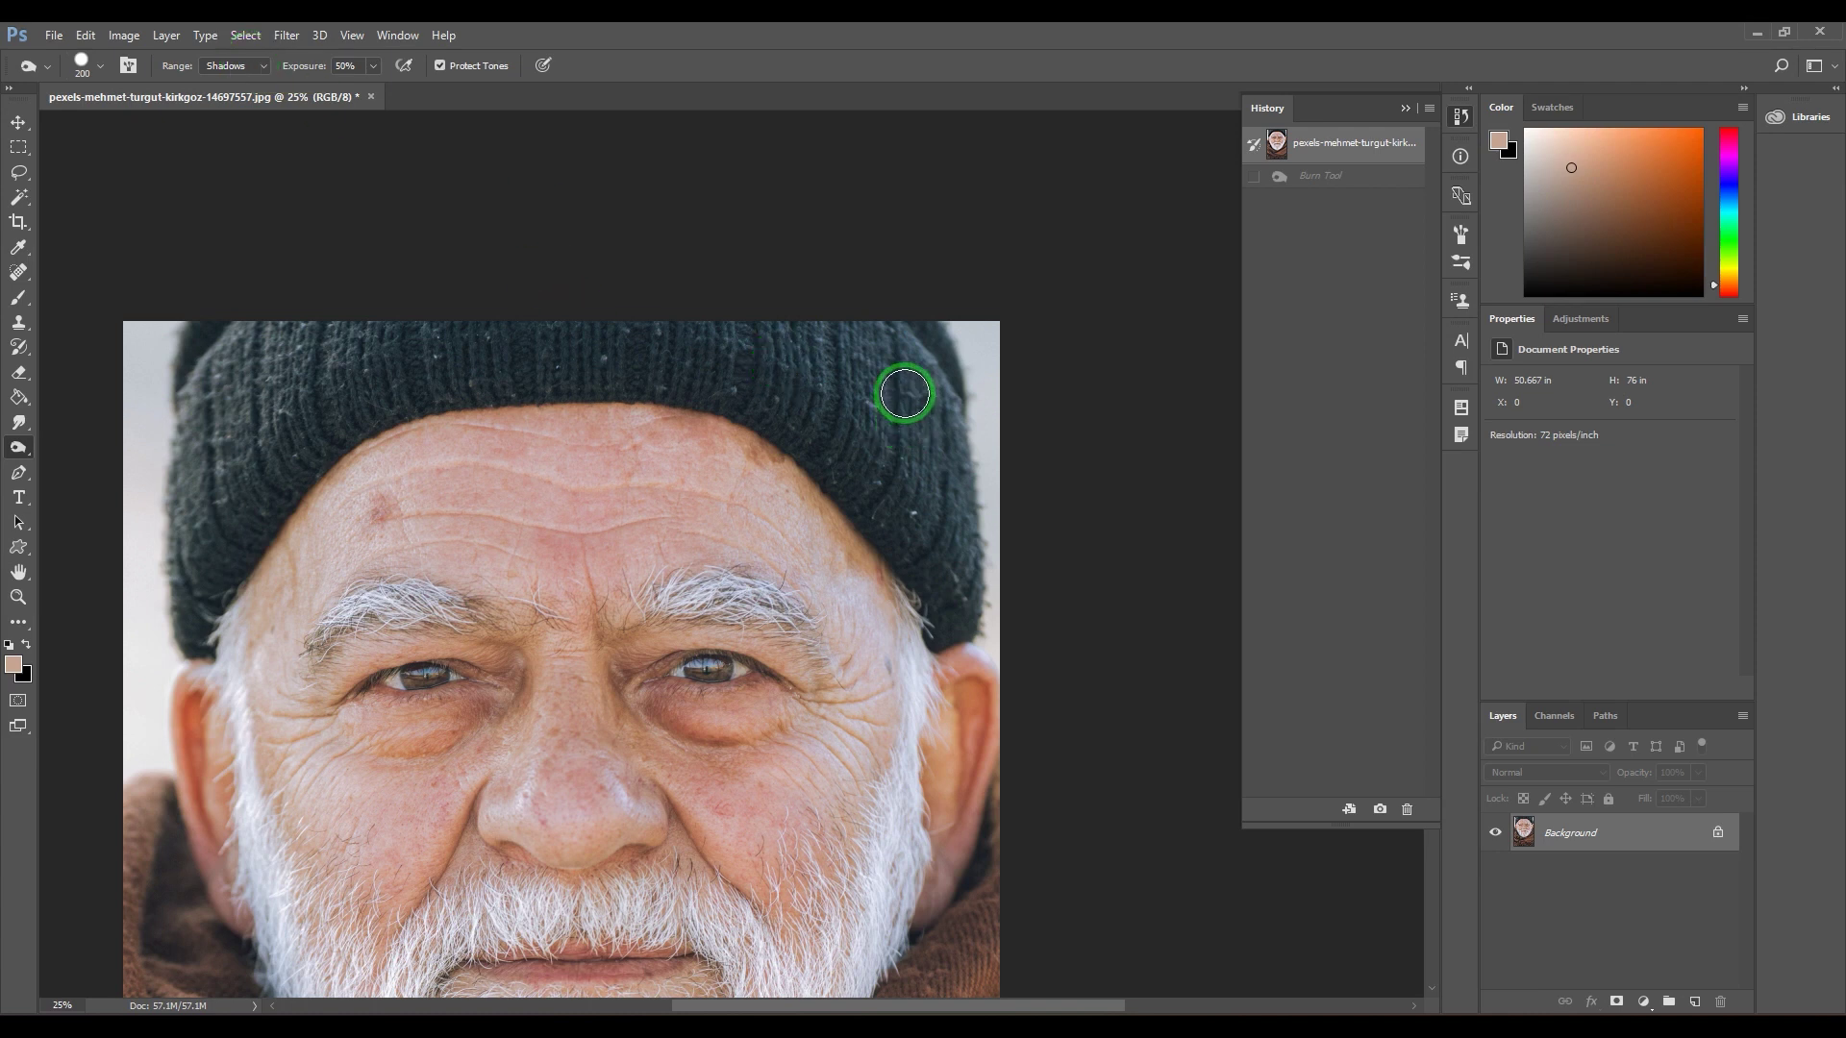
key("bracketright")
key("bracketright")
key("bracketright")
key("bracketright")
key("bracketright")
key("bracketright")
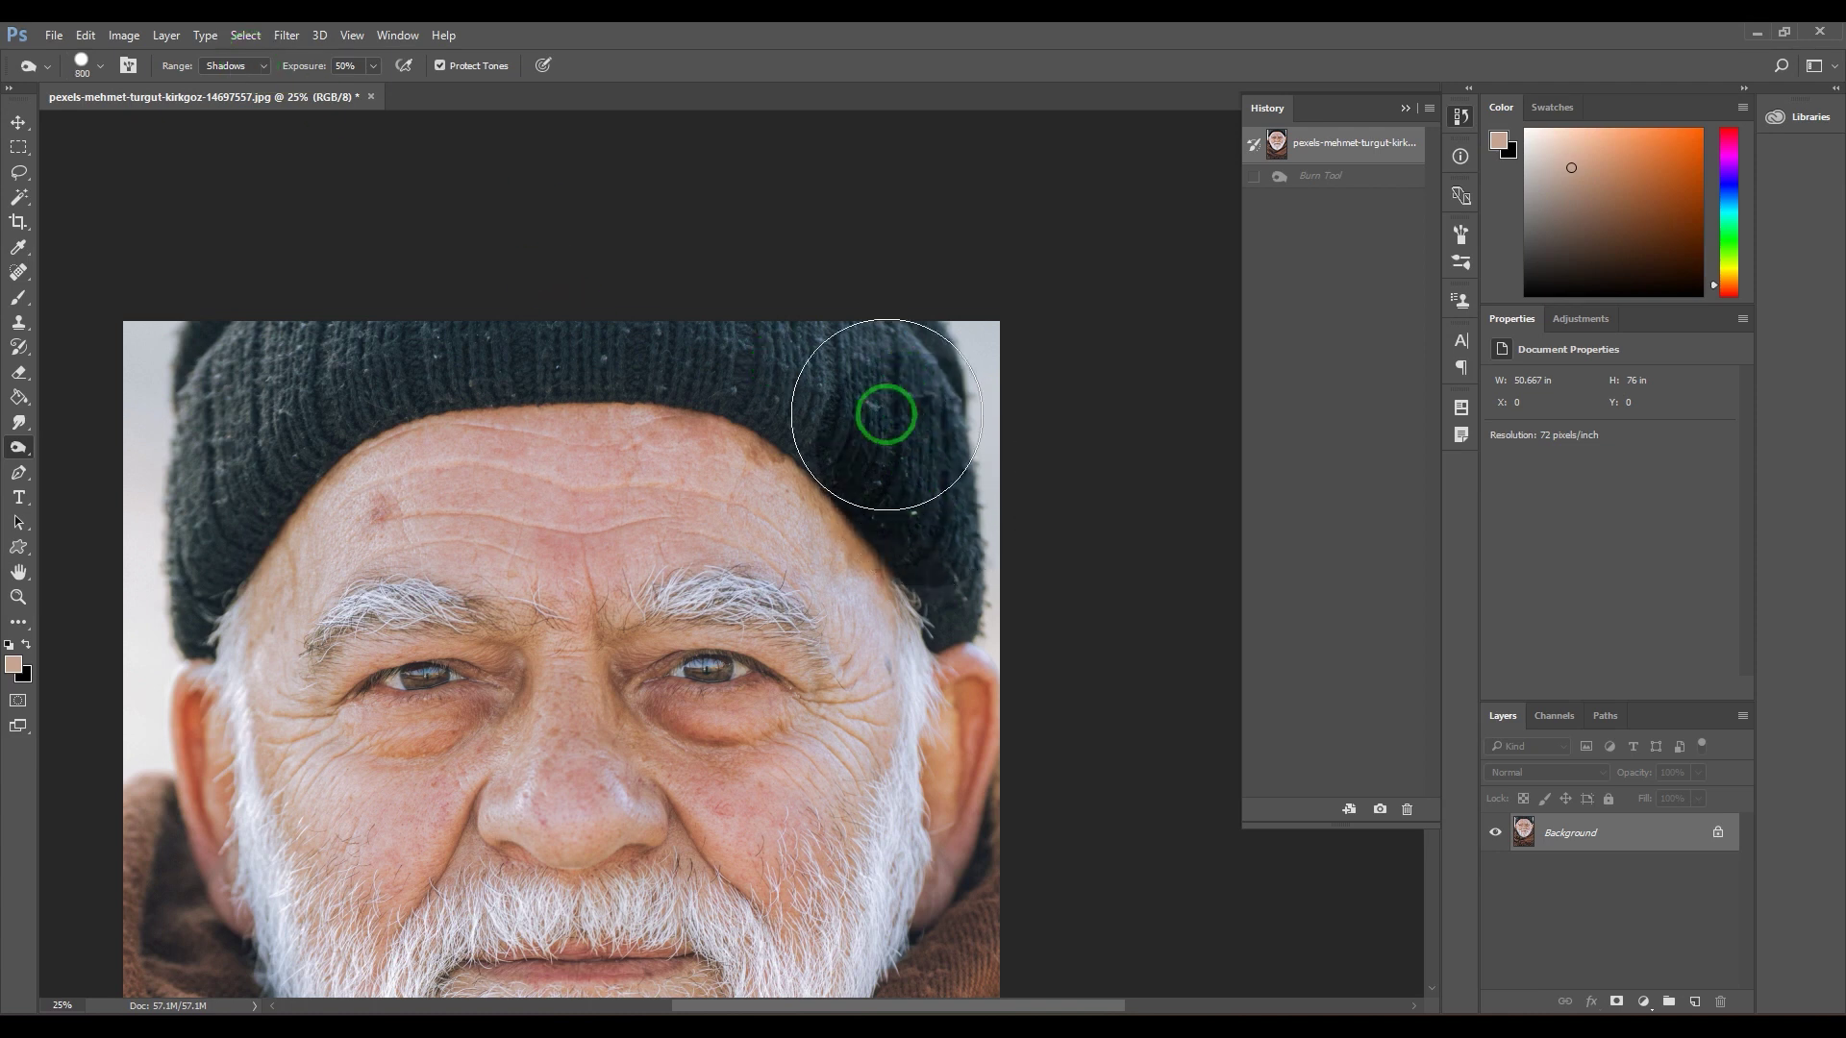
mouse_move(886, 413)
left_mouse_down()
mouse_move(702, 350)
mouse_move(431, 342)
mouse_move(235, 414)
mouse_move(187, 541)
left_mouse_up()
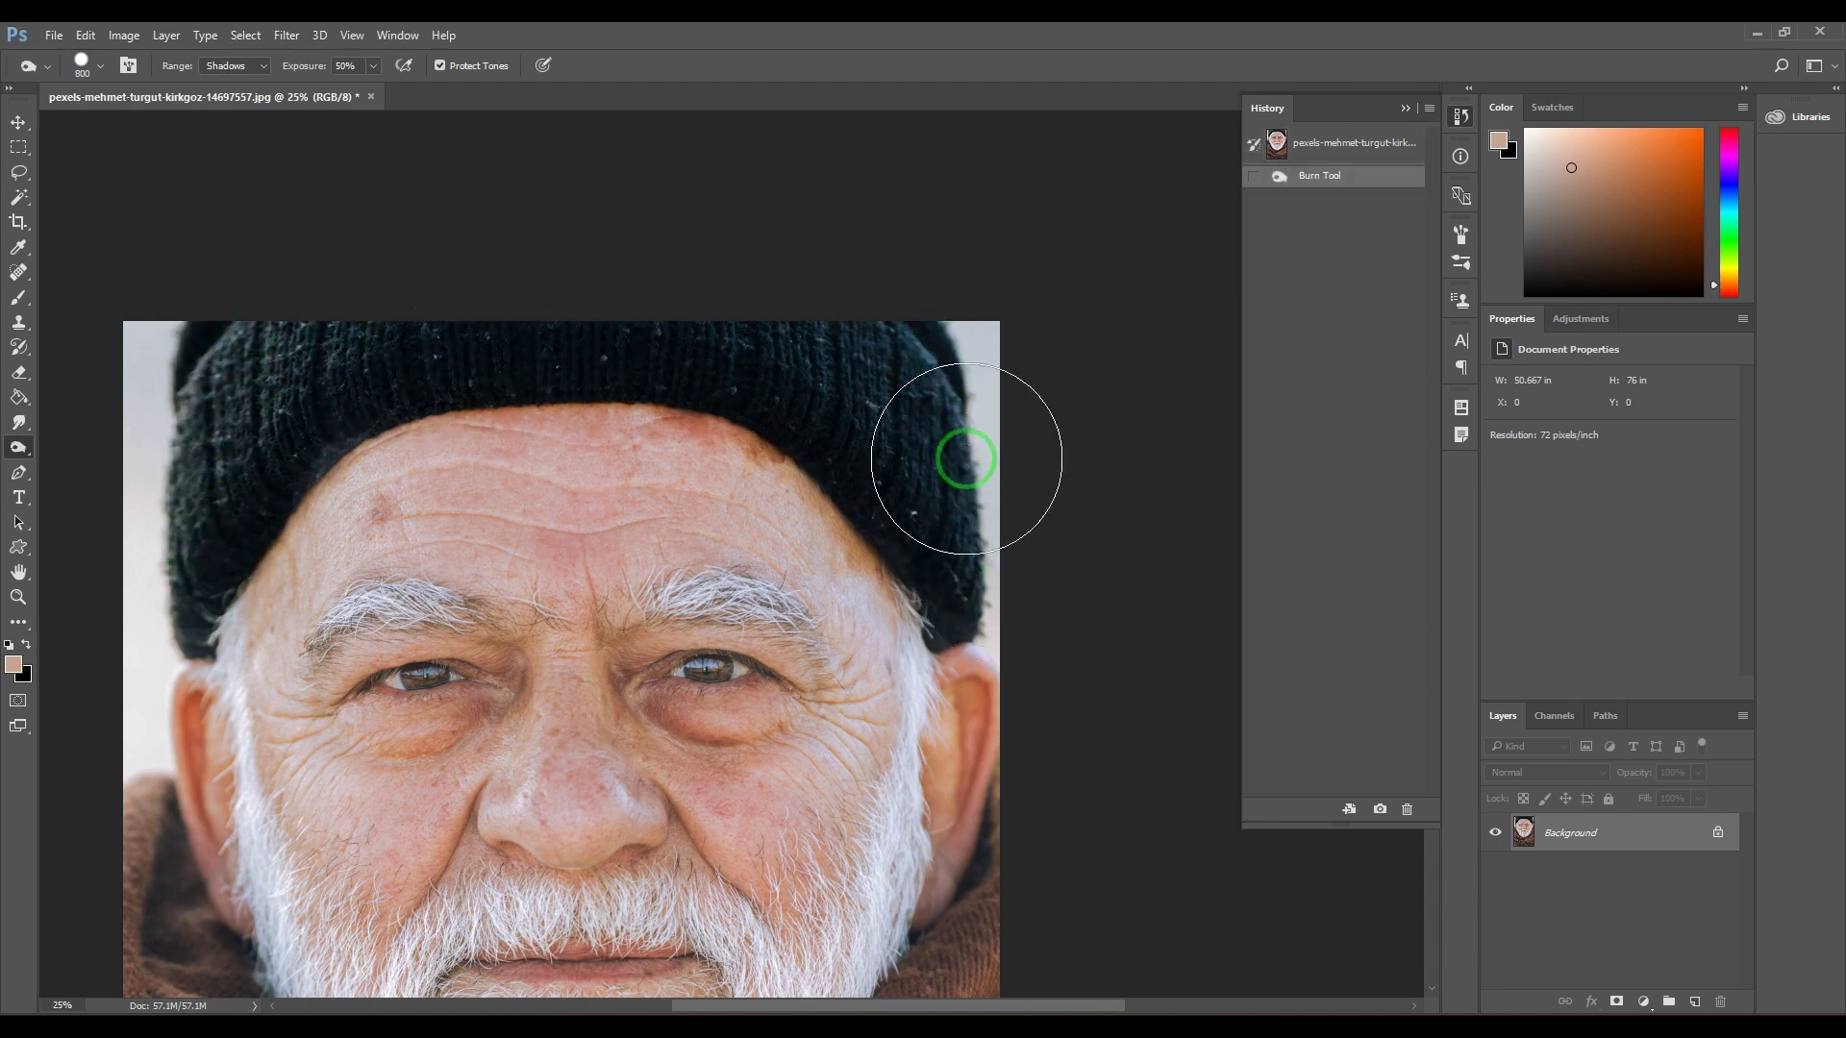
Try burning the scarf's right and lower parts, then step History back to the hat-only burn
left_click_drag(977, 680, 1009, 545)
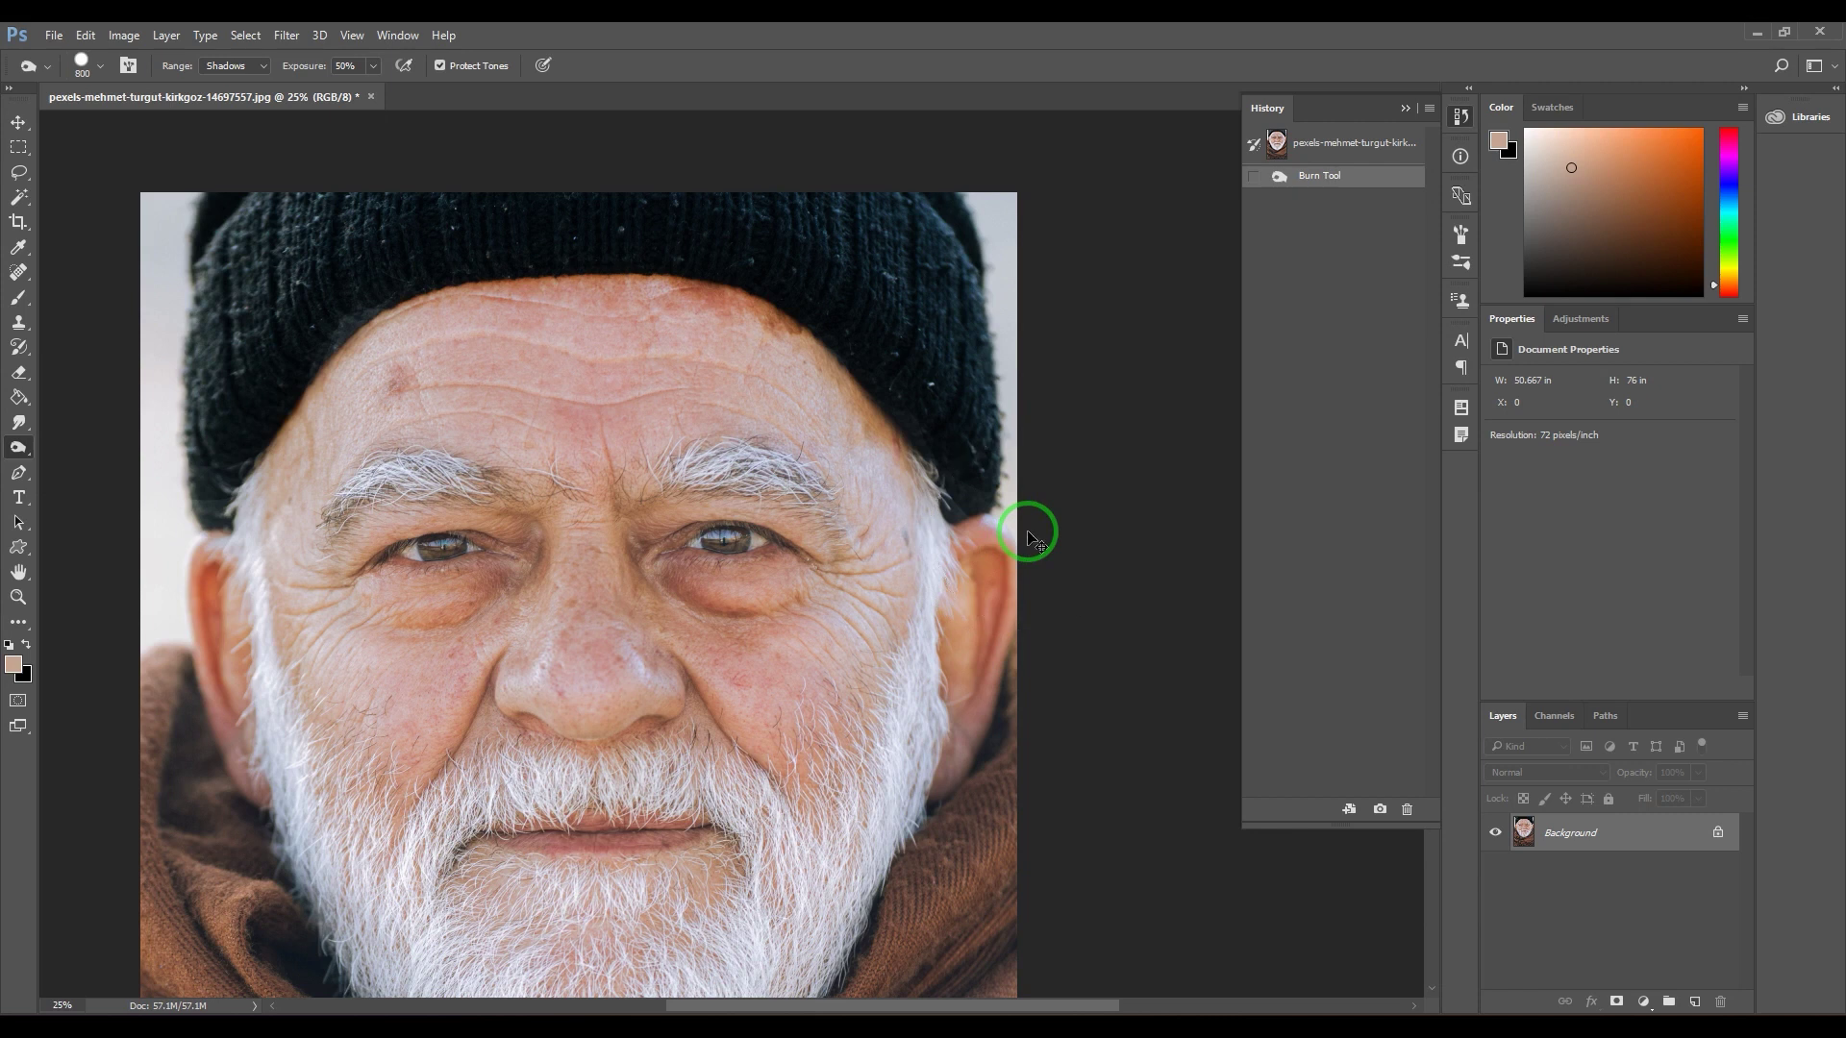
scroll(1031, 530, "down", 1)
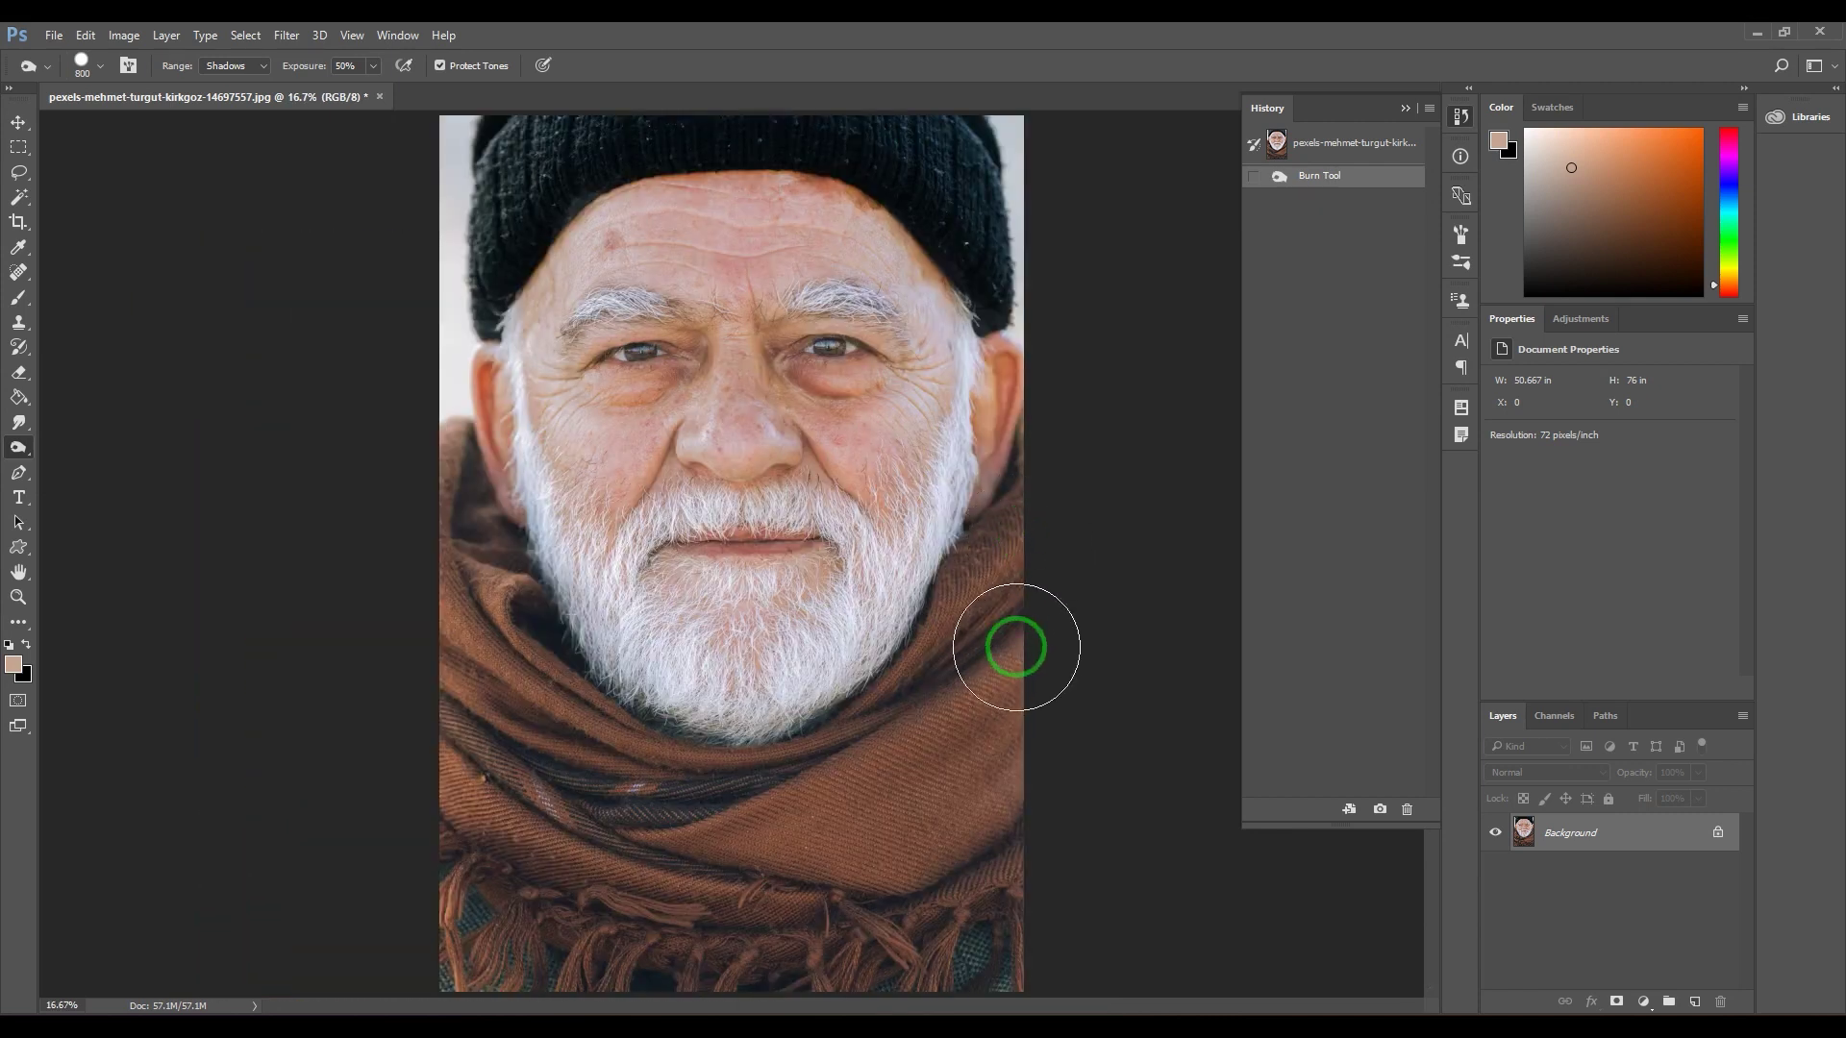
mouse_move(1030, 544)
left_mouse_down()
mouse_move(923, 741)
mouse_move(680, 839)
mouse_move(453, 532)
mouse_move(453, 746)
mouse_move(520, 680)
mouse_move(672, 795)
mouse_move(647, 783)
mouse_move(1055, 573)
mouse_move(895, 970)
mouse_move(503, 940)
mouse_move(264, 865)
mouse_move(421, 857)
mouse_move(493, 696)
mouse_move(490, 609)
mouse_move(622, 783)
mouse_move(499, 807)
mouse_move(1026, 885)
mouse_move(660, 981)
mouse_move(952, 960)
left_mouse_up()
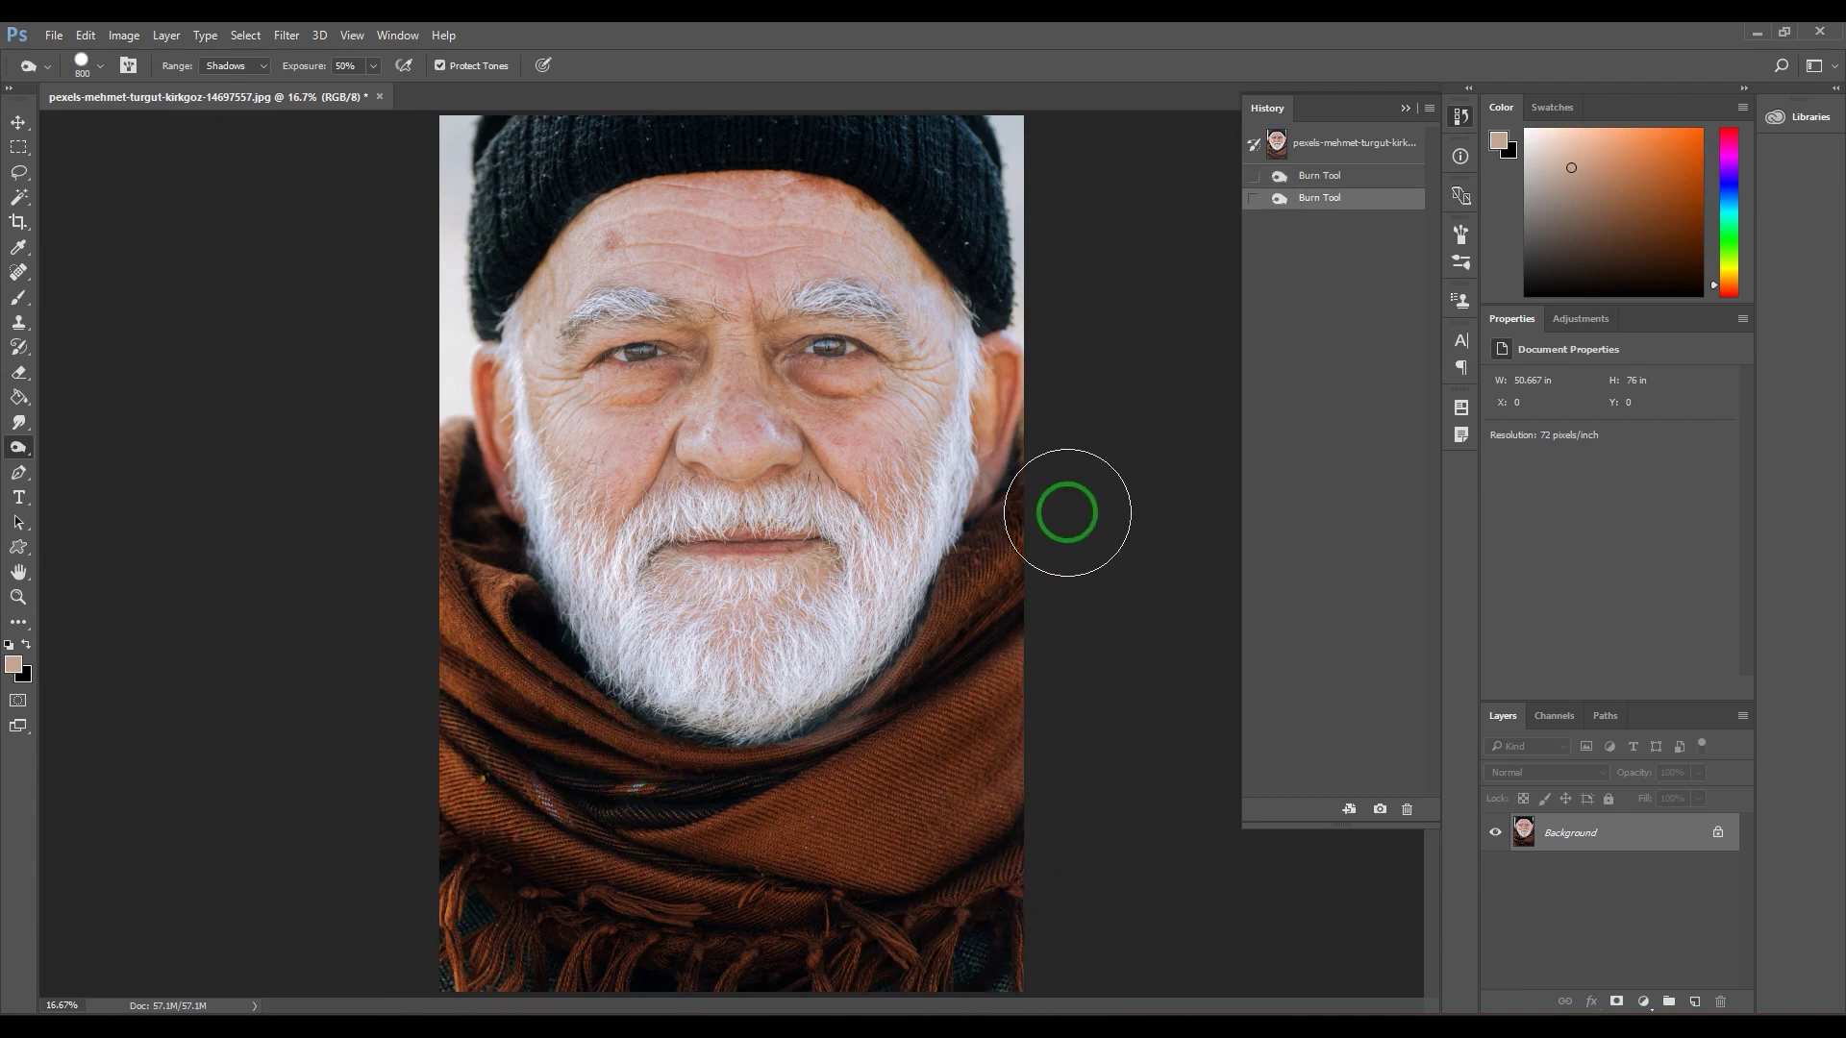
mouse_move(1067, 515)
left_mouse_down()
mouse_move(952, 708)
mouse_move(926, 704)
mouse_move(864, 787)
mouse_move(701, 819)
mouse_move(941, 942)
left_mouse_up()
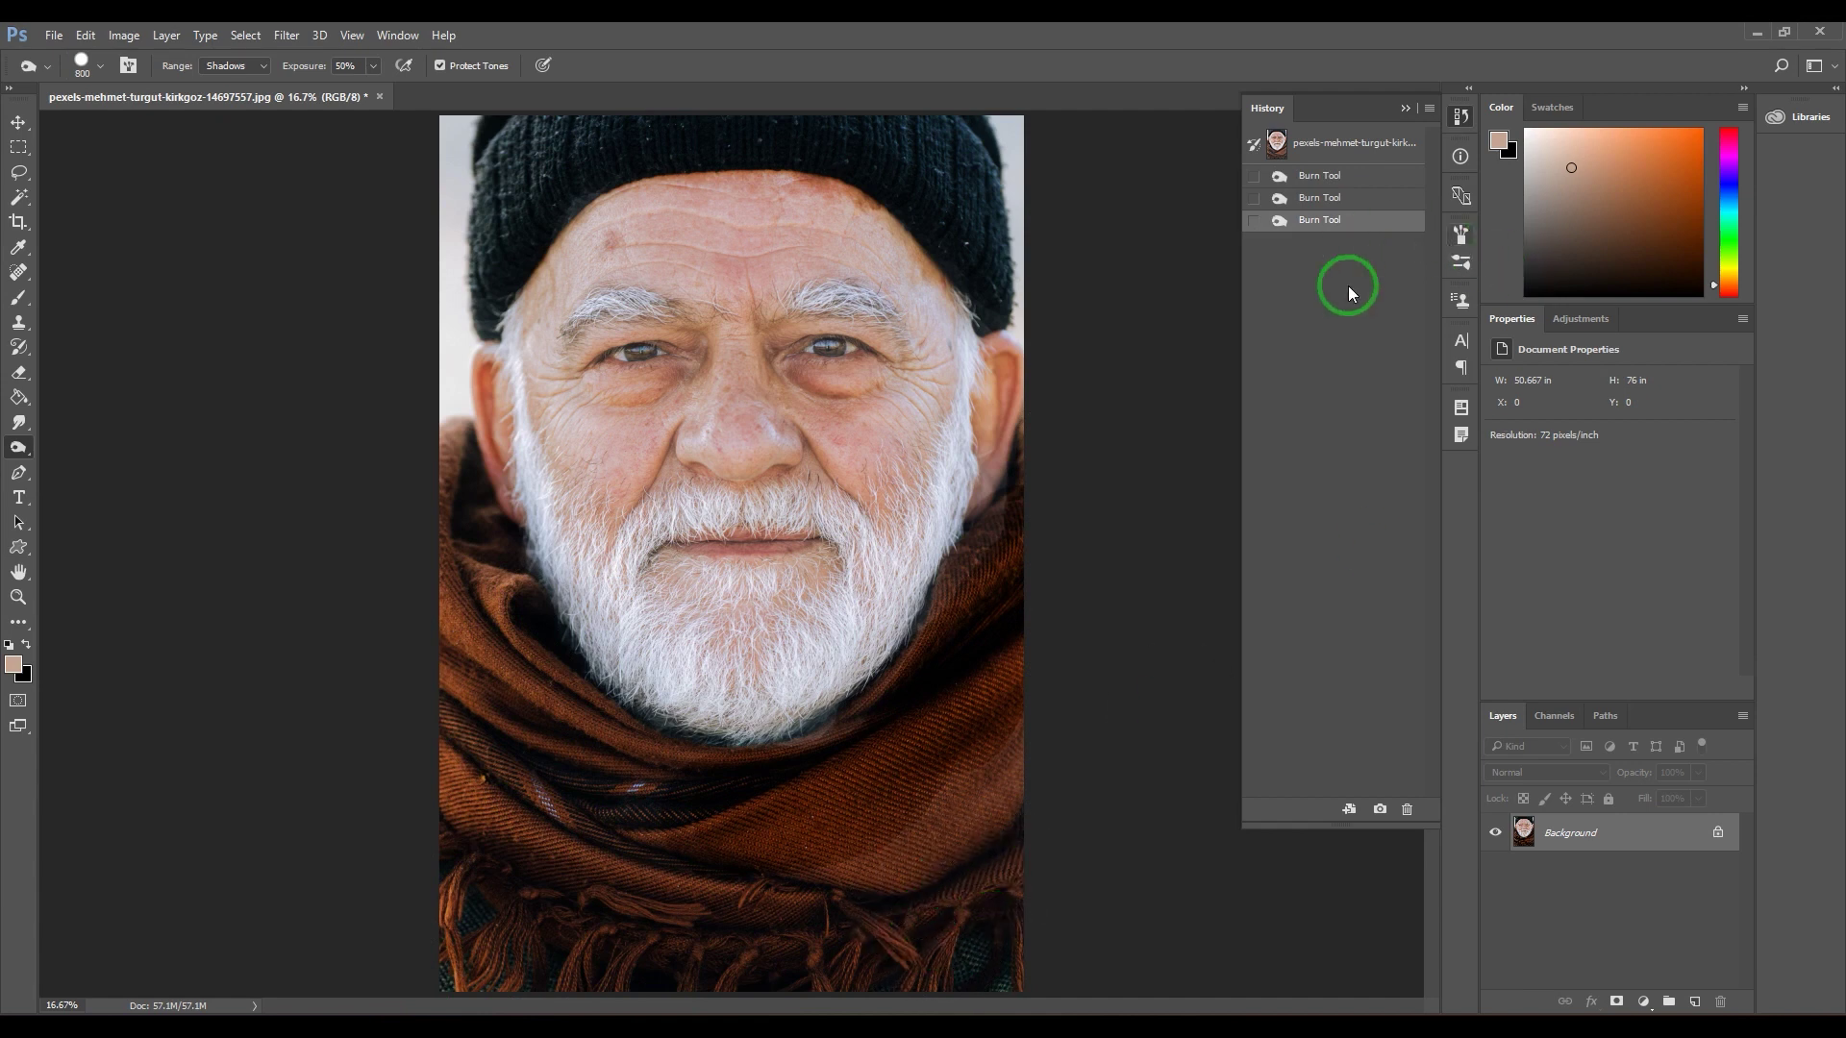
left_click(1365, 178)
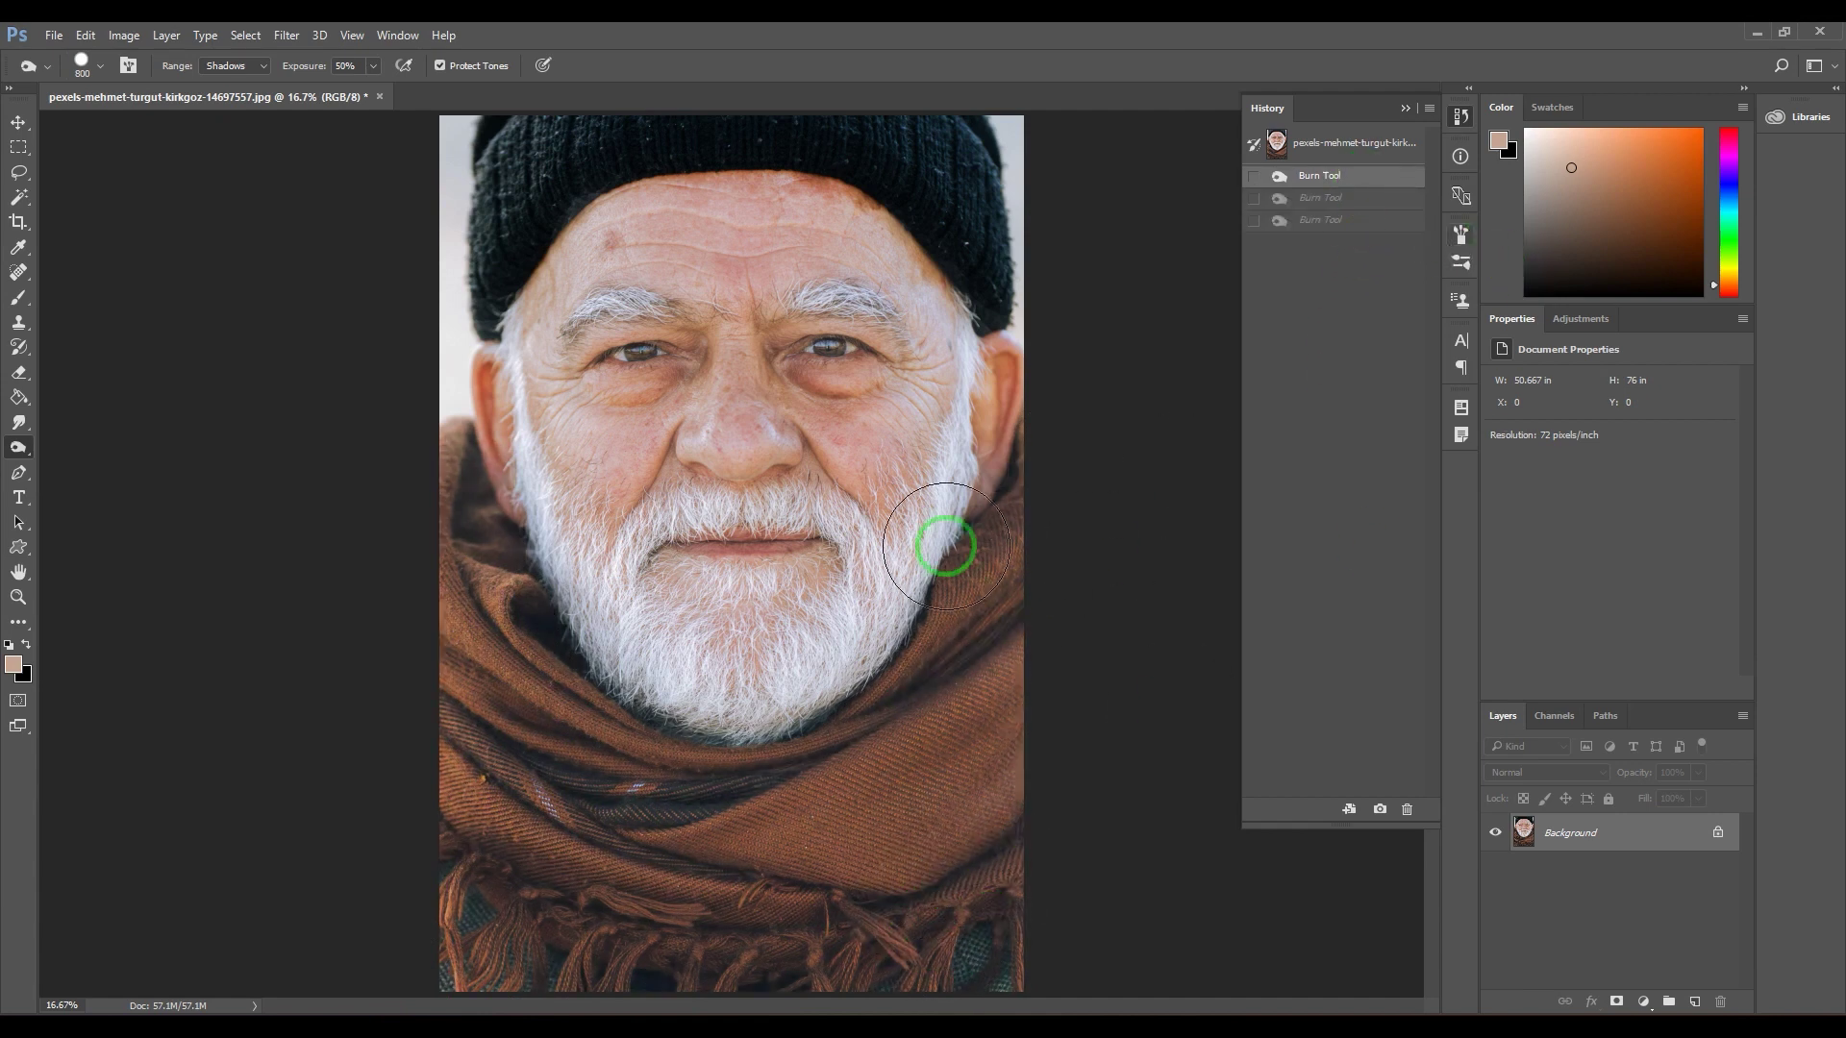
Lower the burn brush hardness in the brush preset picker for a softer edge
left_click(84, 63)
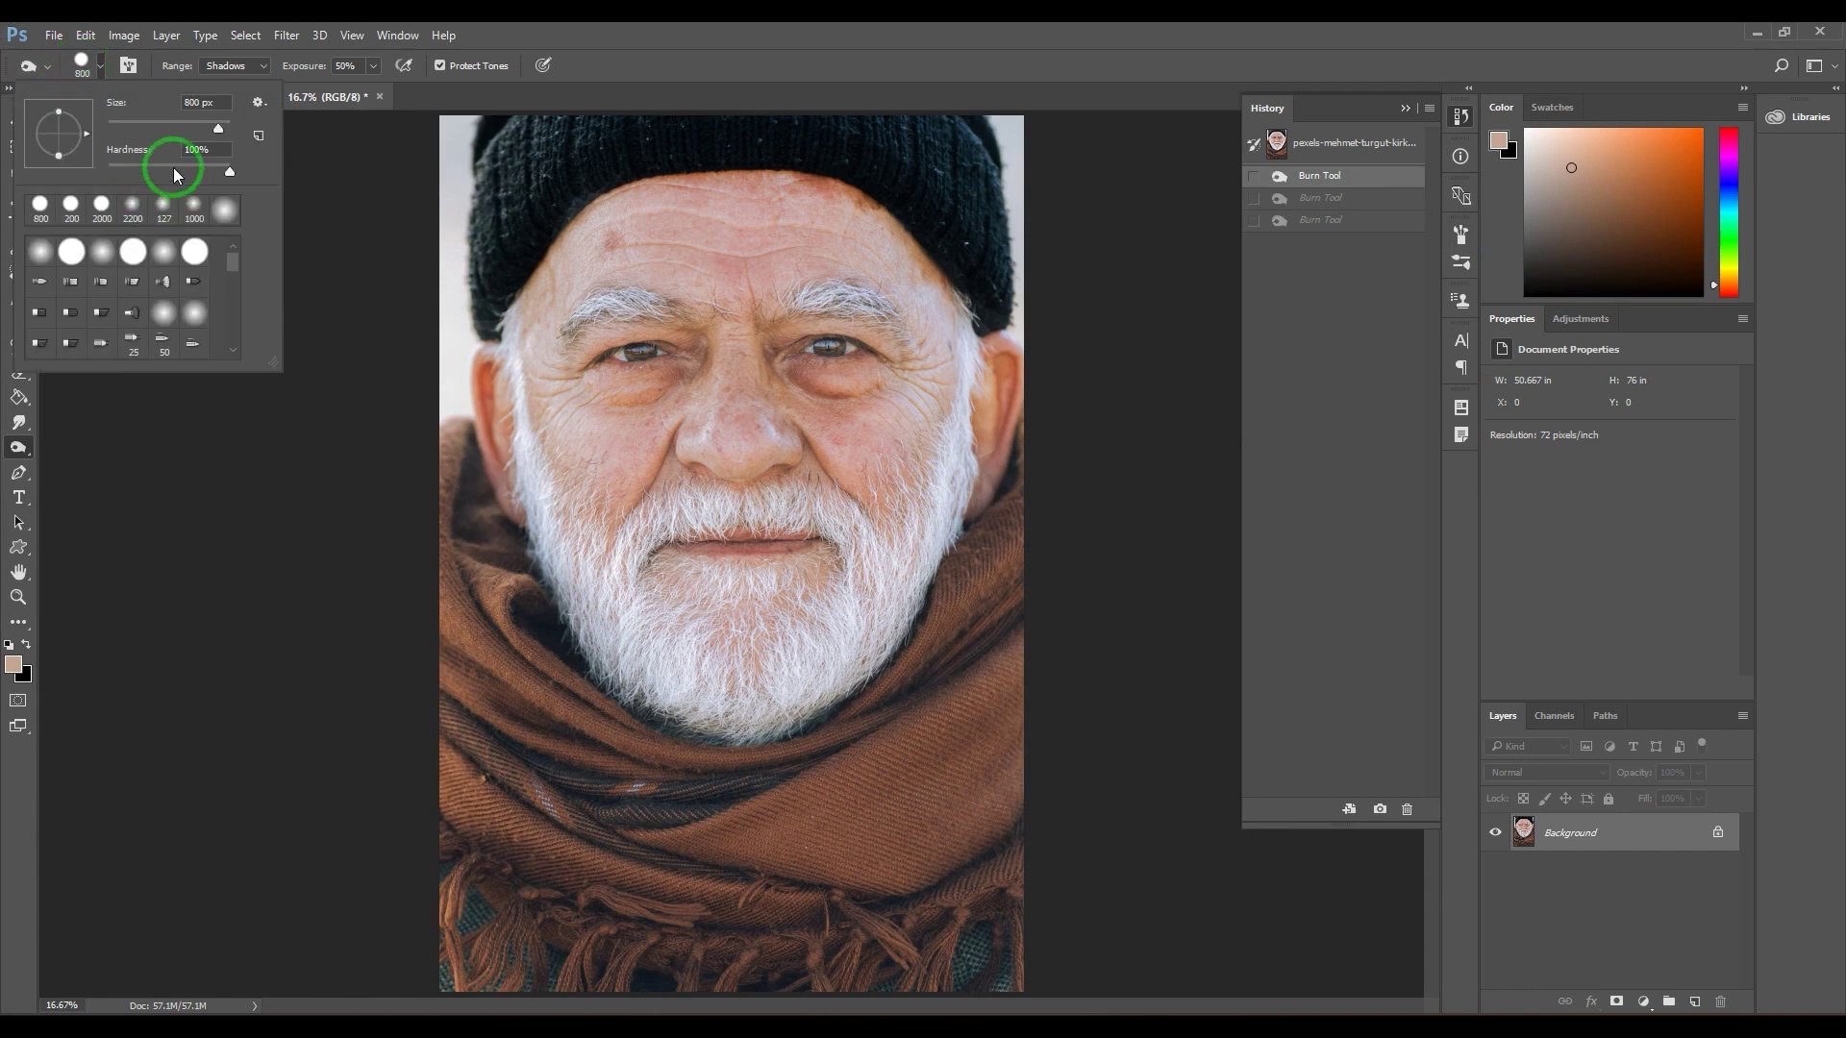
left_click_drag(169, 165, 154, 175)
left_click(914, 45)
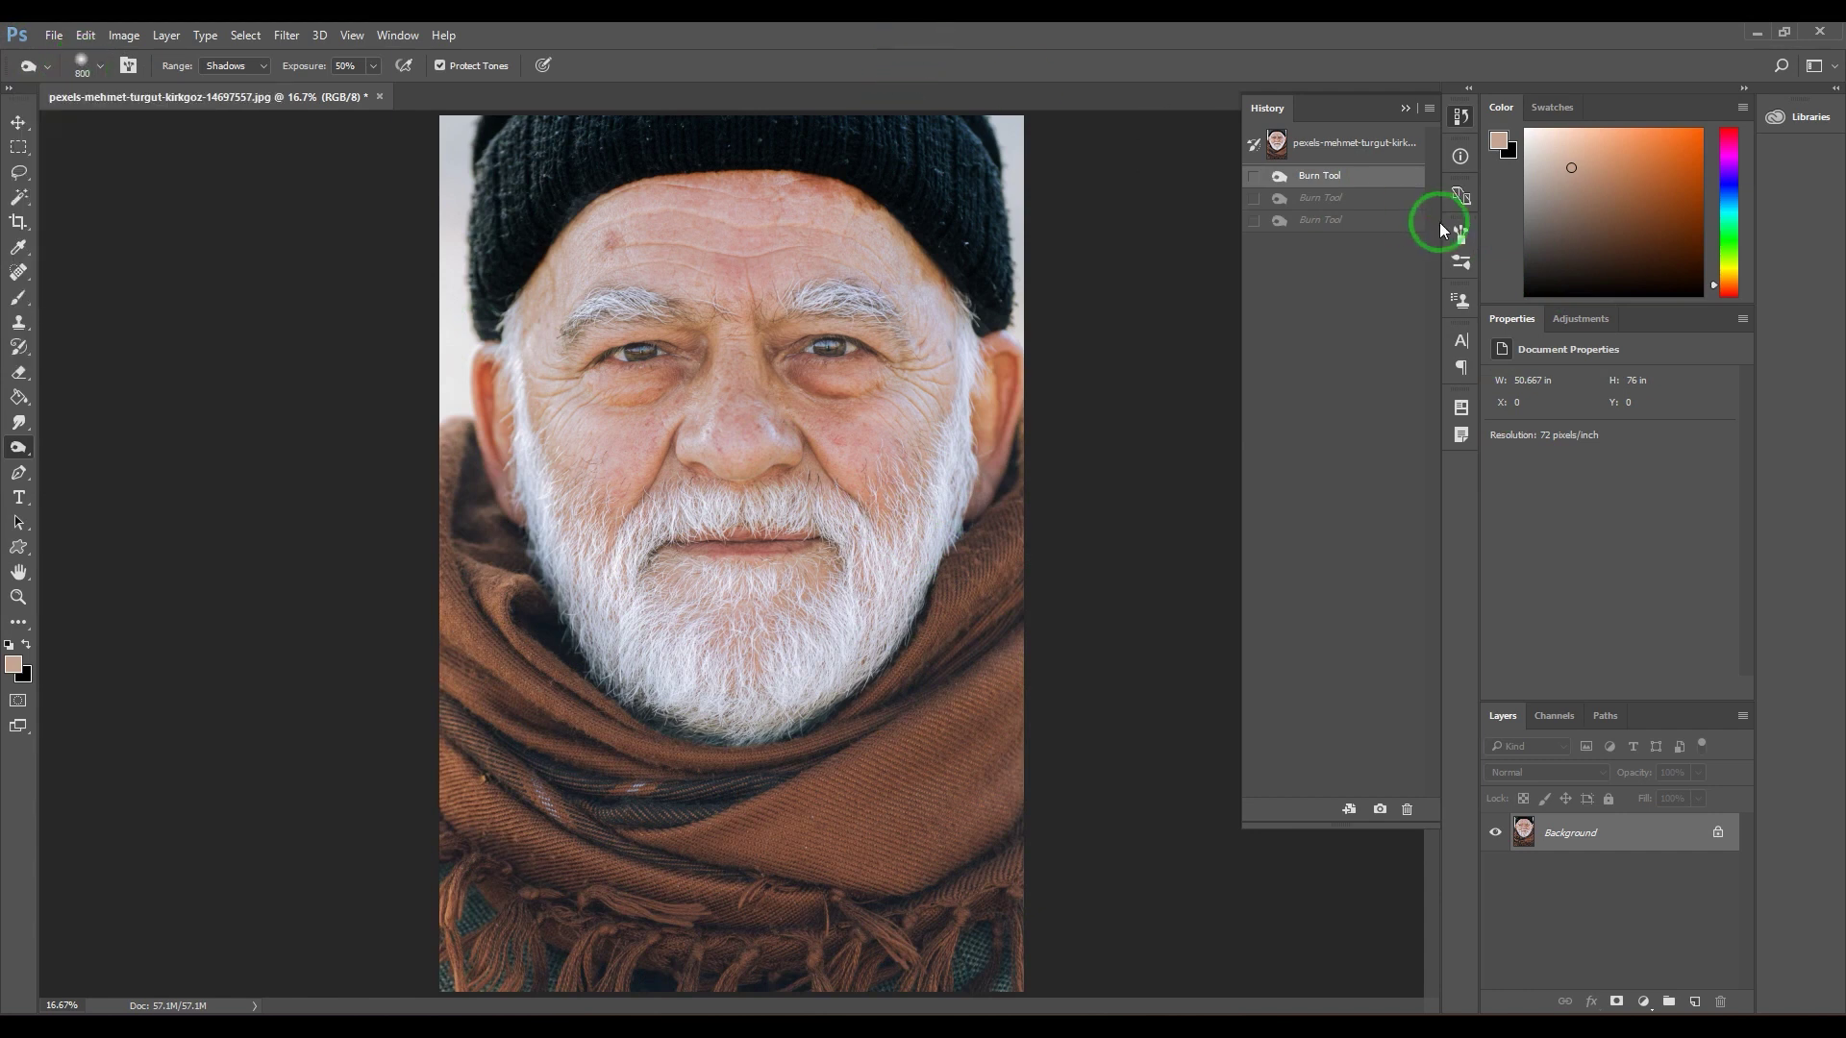
Set Brush Tip Shape spacing to 9%, then burn the scarf across both sides and the bottom
left_click(1459, 254)
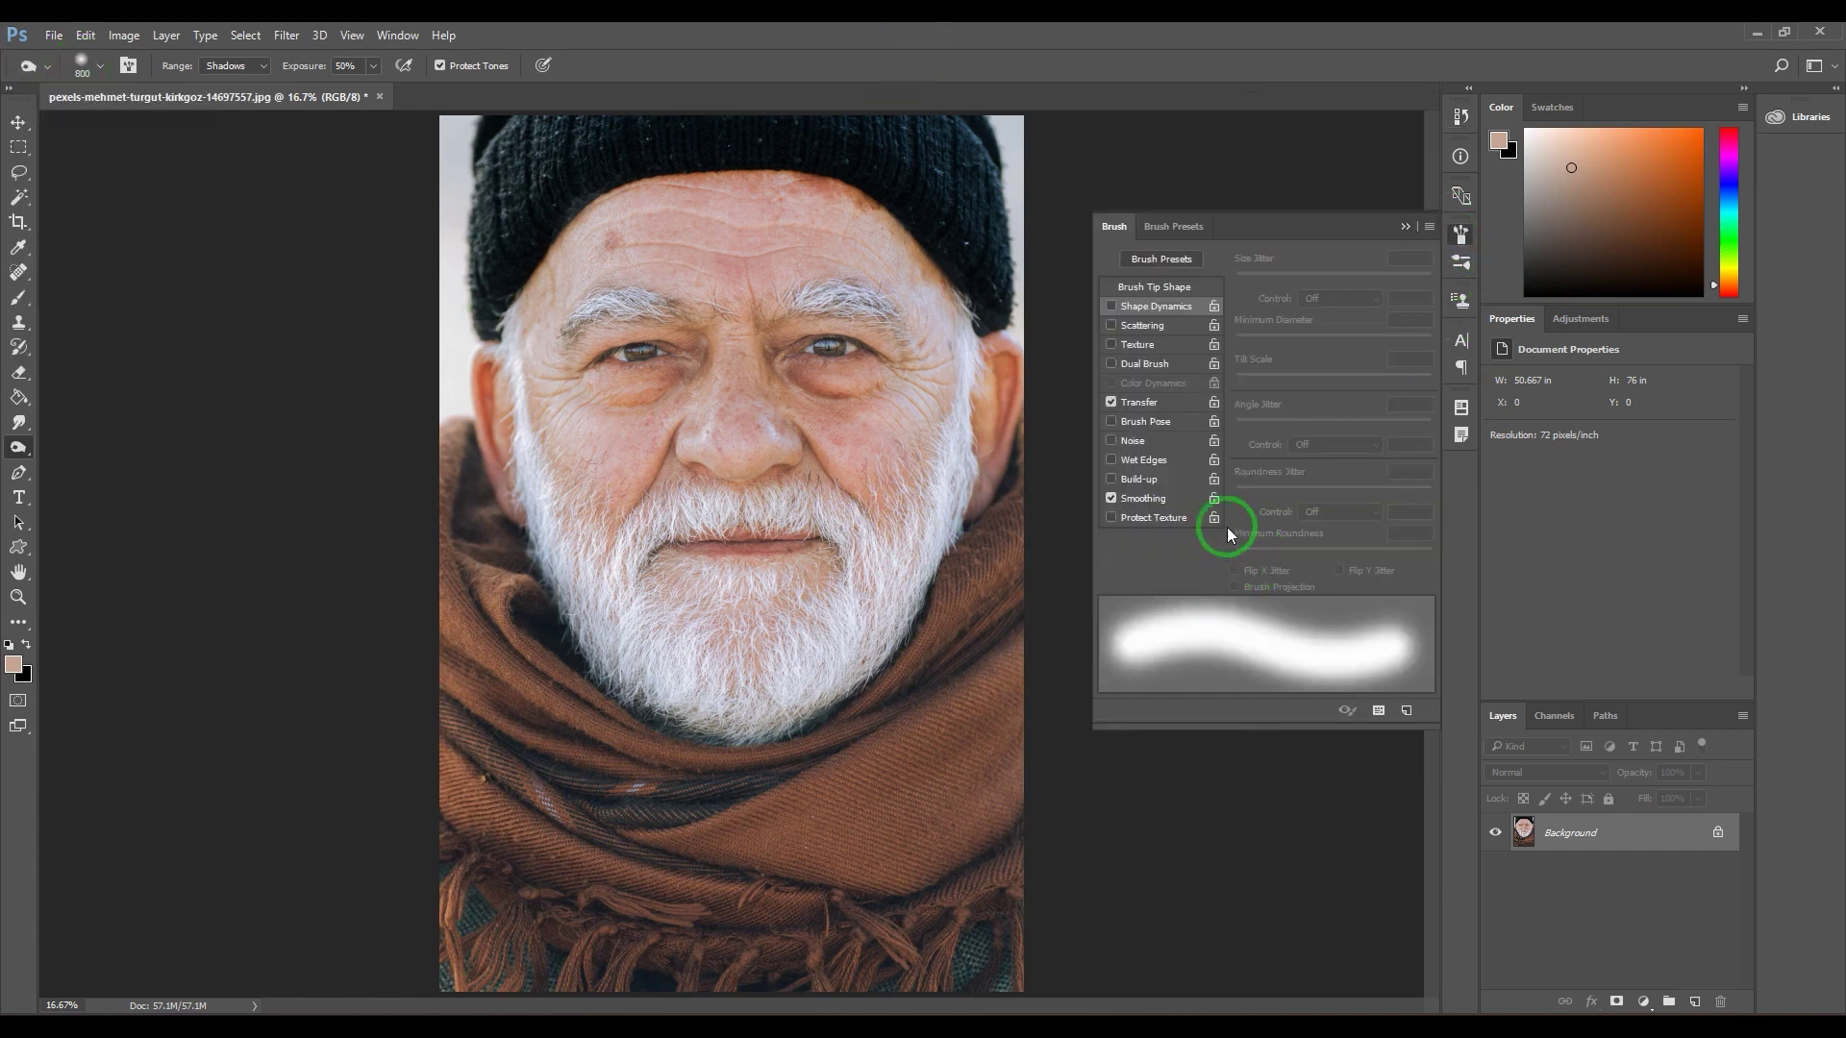
left_click(1155, 288)
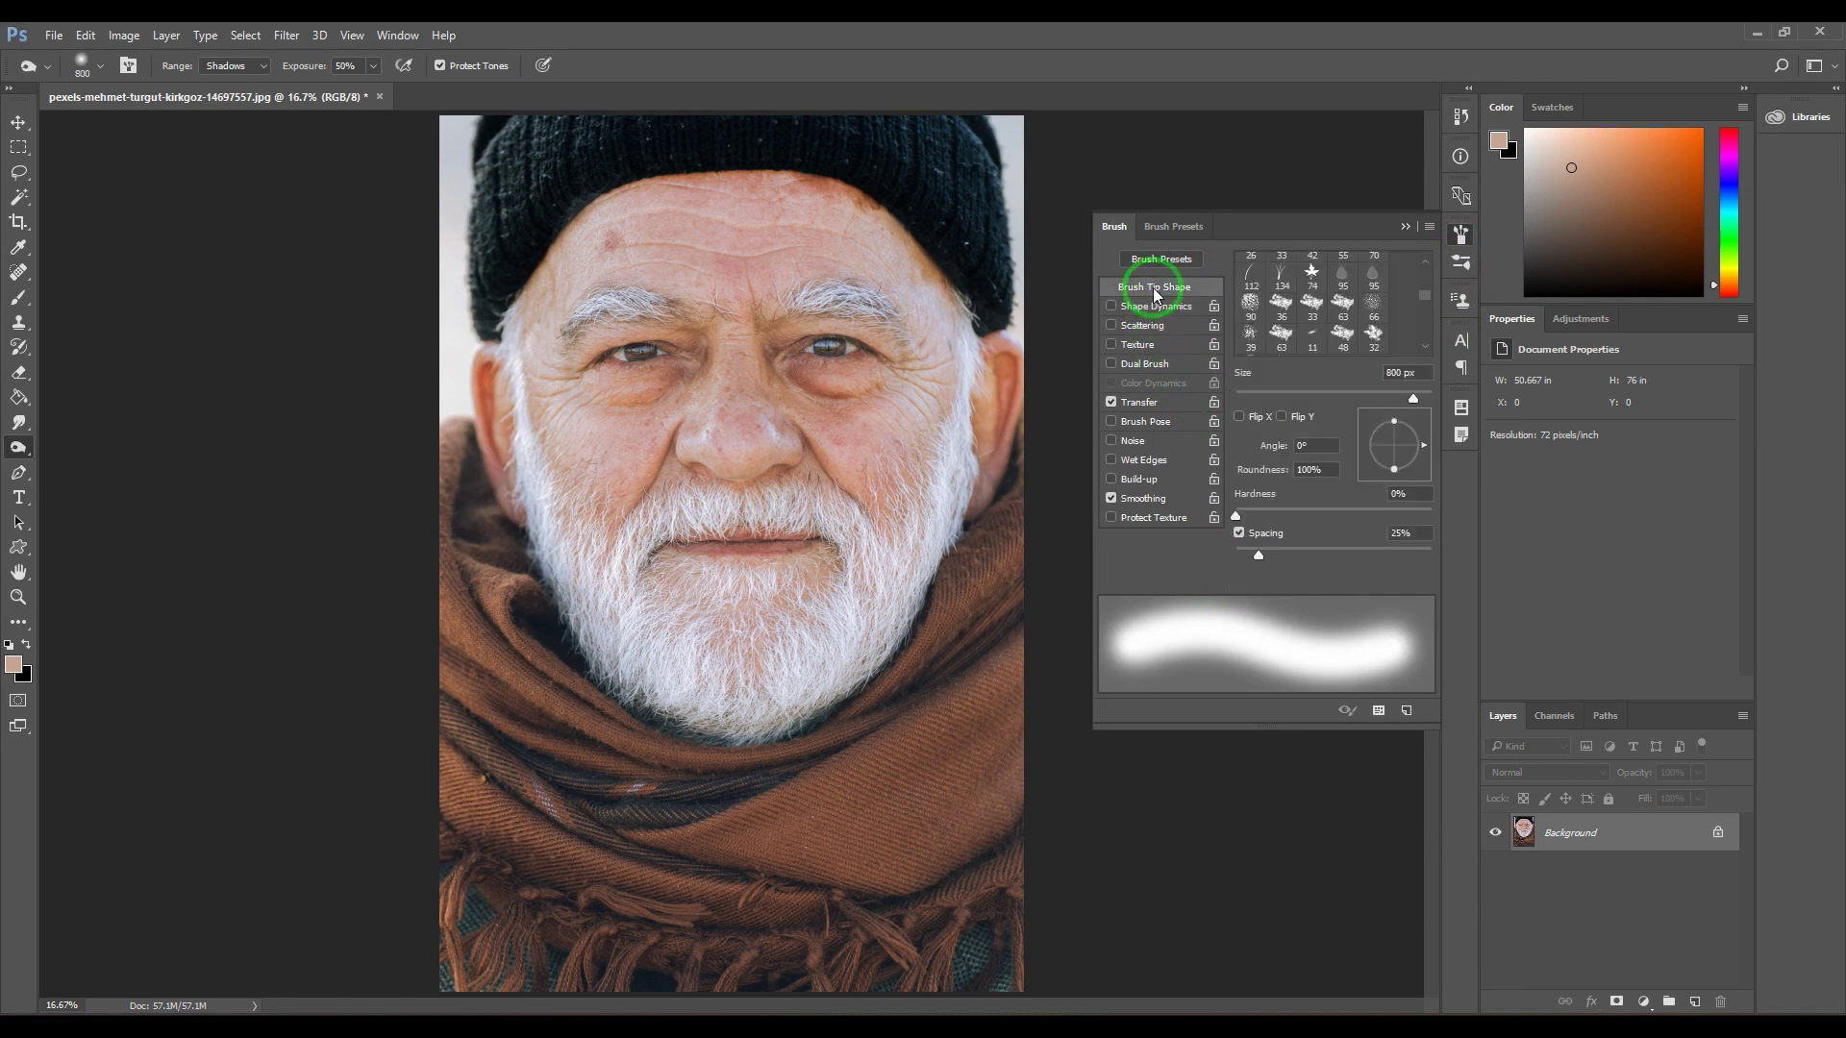
mouse_move(1257, 555)
left_mouse_down()
mouse_move(1386, 555)
mouse_move(1223, 550)
mouse_move(1244, 555)
left_mouse_up()
left_click(1416, 270)
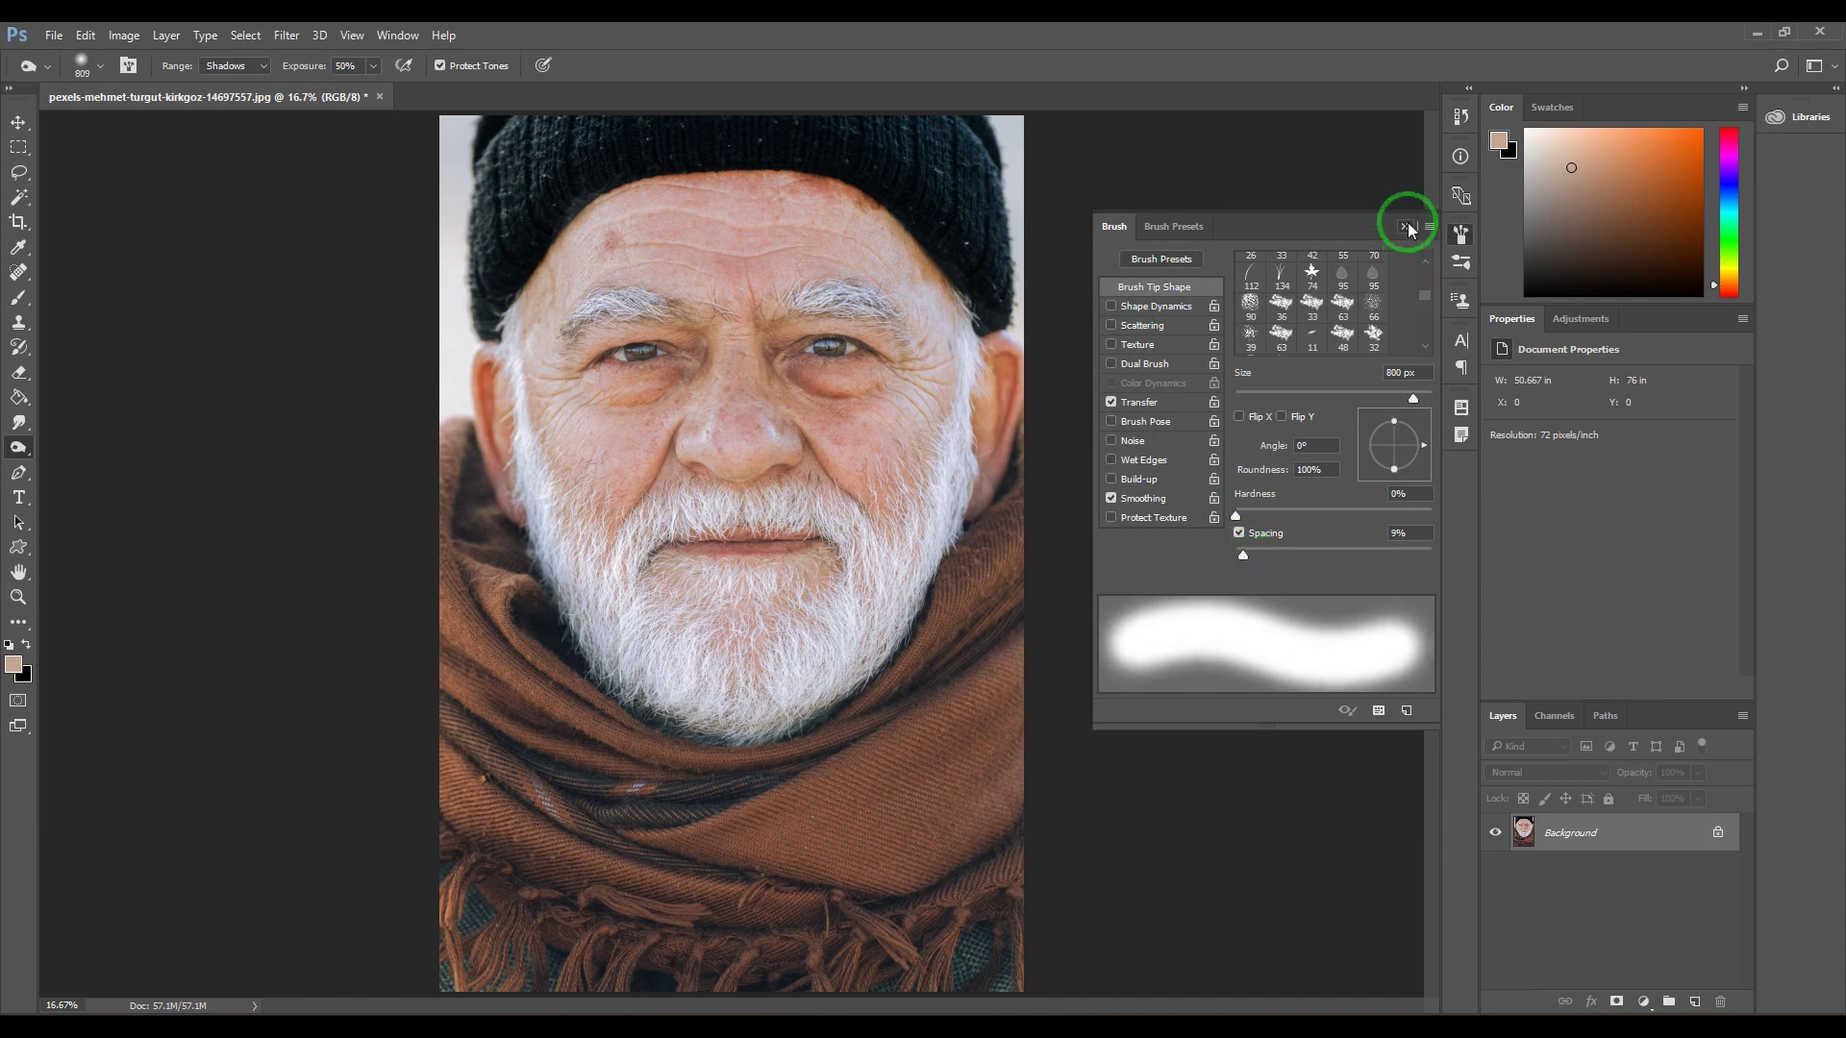
left_click(1405, 225)
mouse_move(960, 701)
left_mouse_down()
mouse_move(966, 620)
mouse_move(821, 797)
mouse_move(1014, 656)
mouse_move(954, 824)
mouse_move(979, 957)
mouse_move(1043, 587)
mouse_move(1030, 528)
mouse_move(993, 968)
mouse_move(628, 906)
left_mouse_up()
mouse_move(676, 805)
left_mouse_down()
mouse_move(503, 638)
mouse_move(456, 458)
mouse_move(486, 977)
mouse_move(506, 845)
mouse_move(582, 804)
mouse_move(458, 944)
mouse_move(959, 941)
mouse_move(987, 986)
mouse_move(1051, 782)
left_mouse_up()
Toggle twice between the original History snapshot and the two-burn state to compare them
left_click(1462, 115)
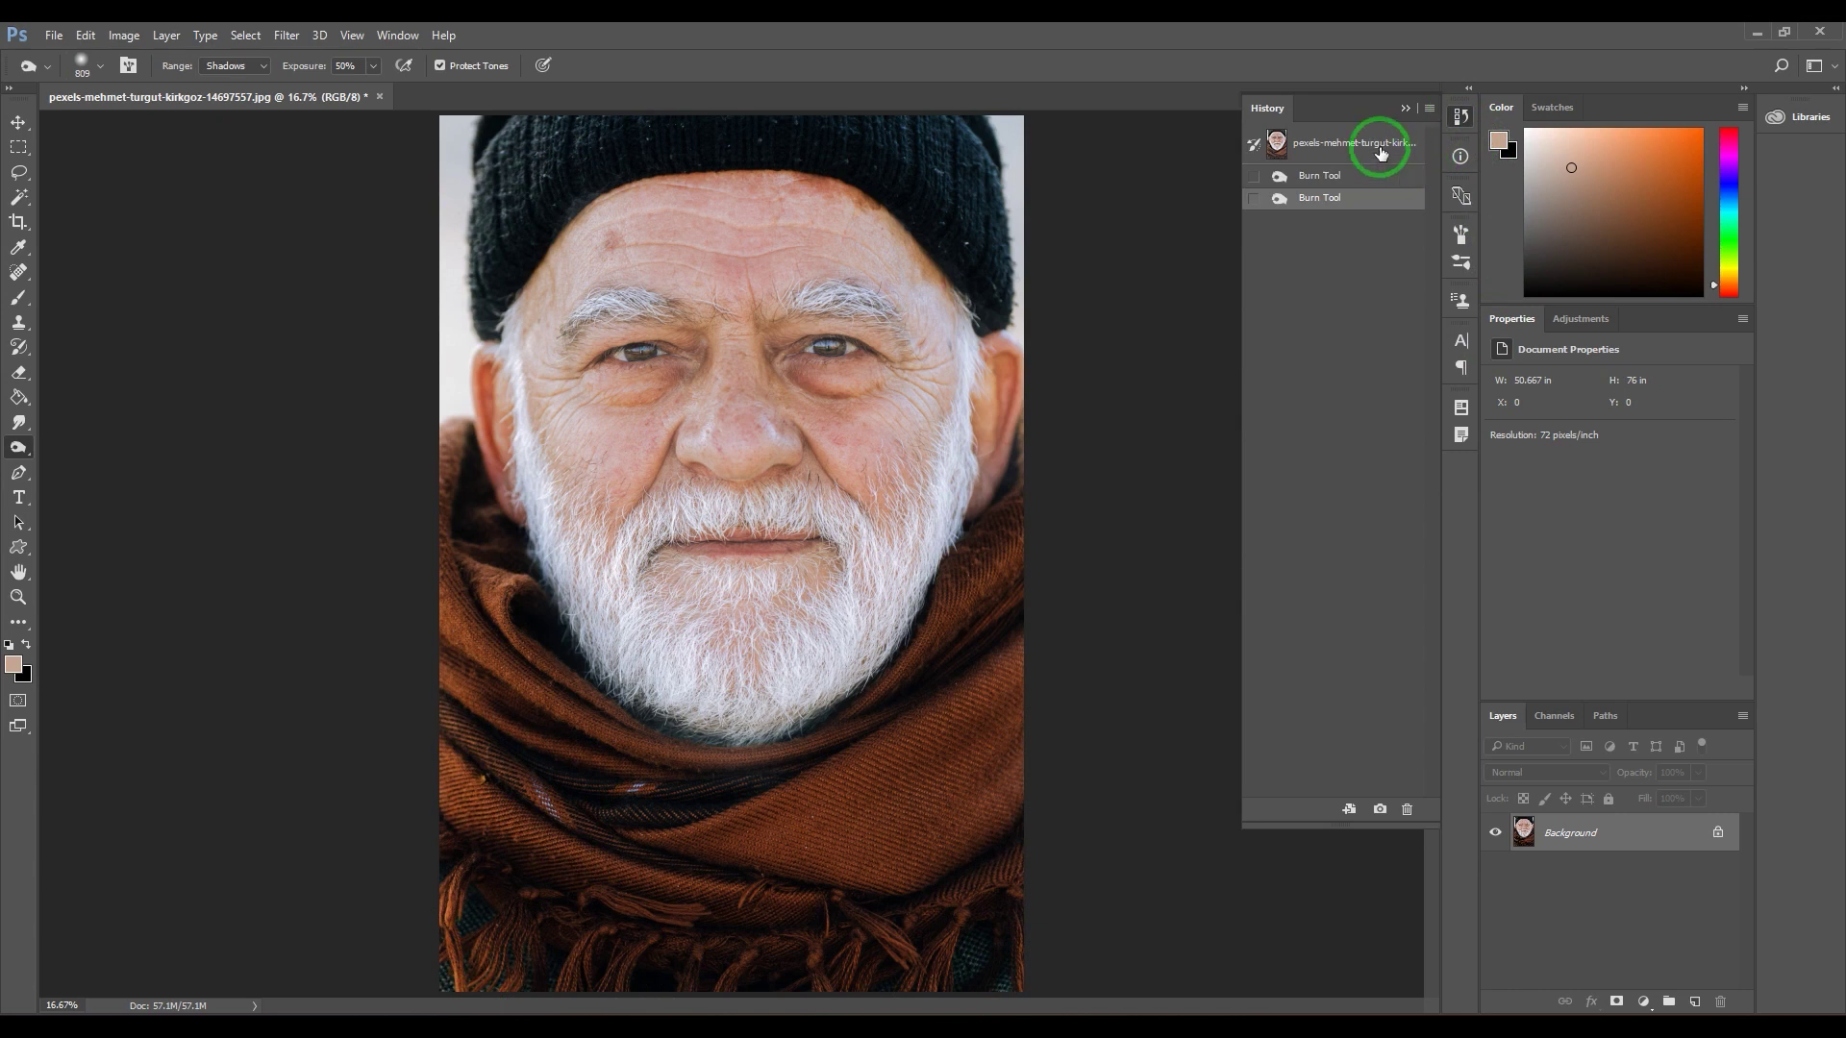
left_click(1385, 144)
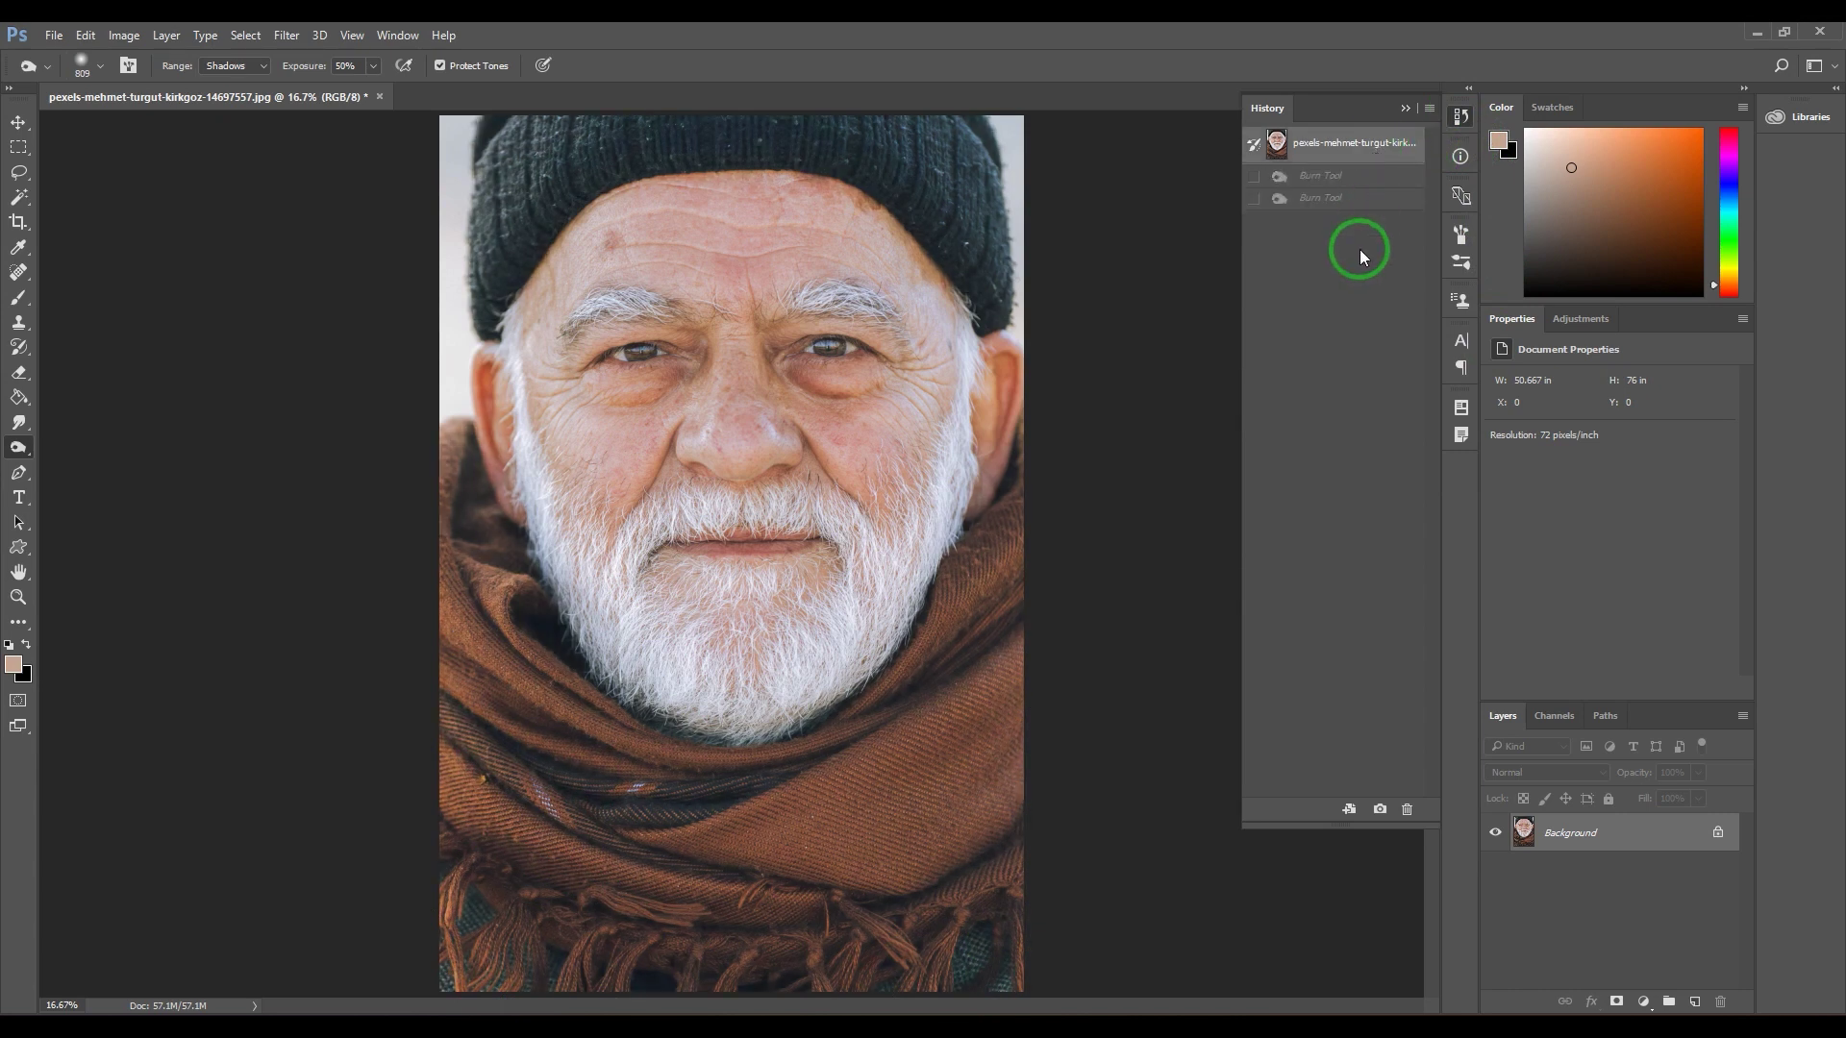
left_click(1369, 197)
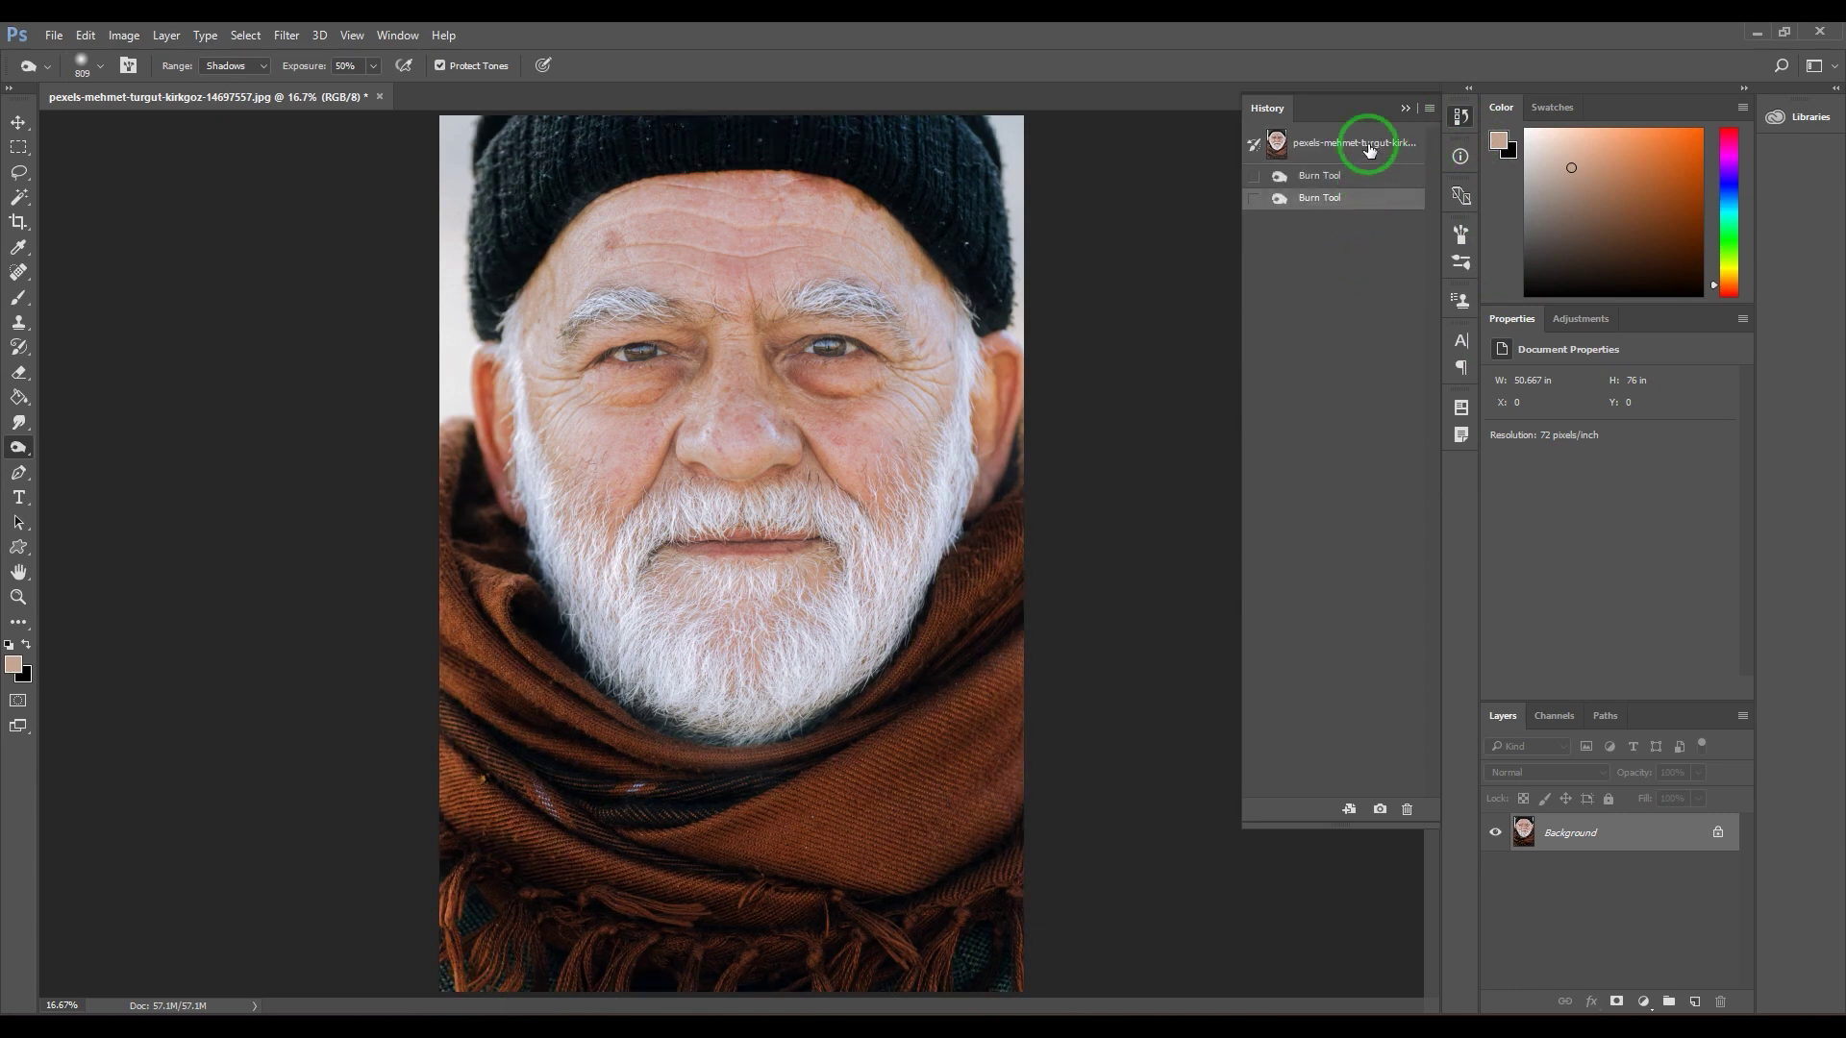
left_click(1360, 144)
left_click(1357, 195)
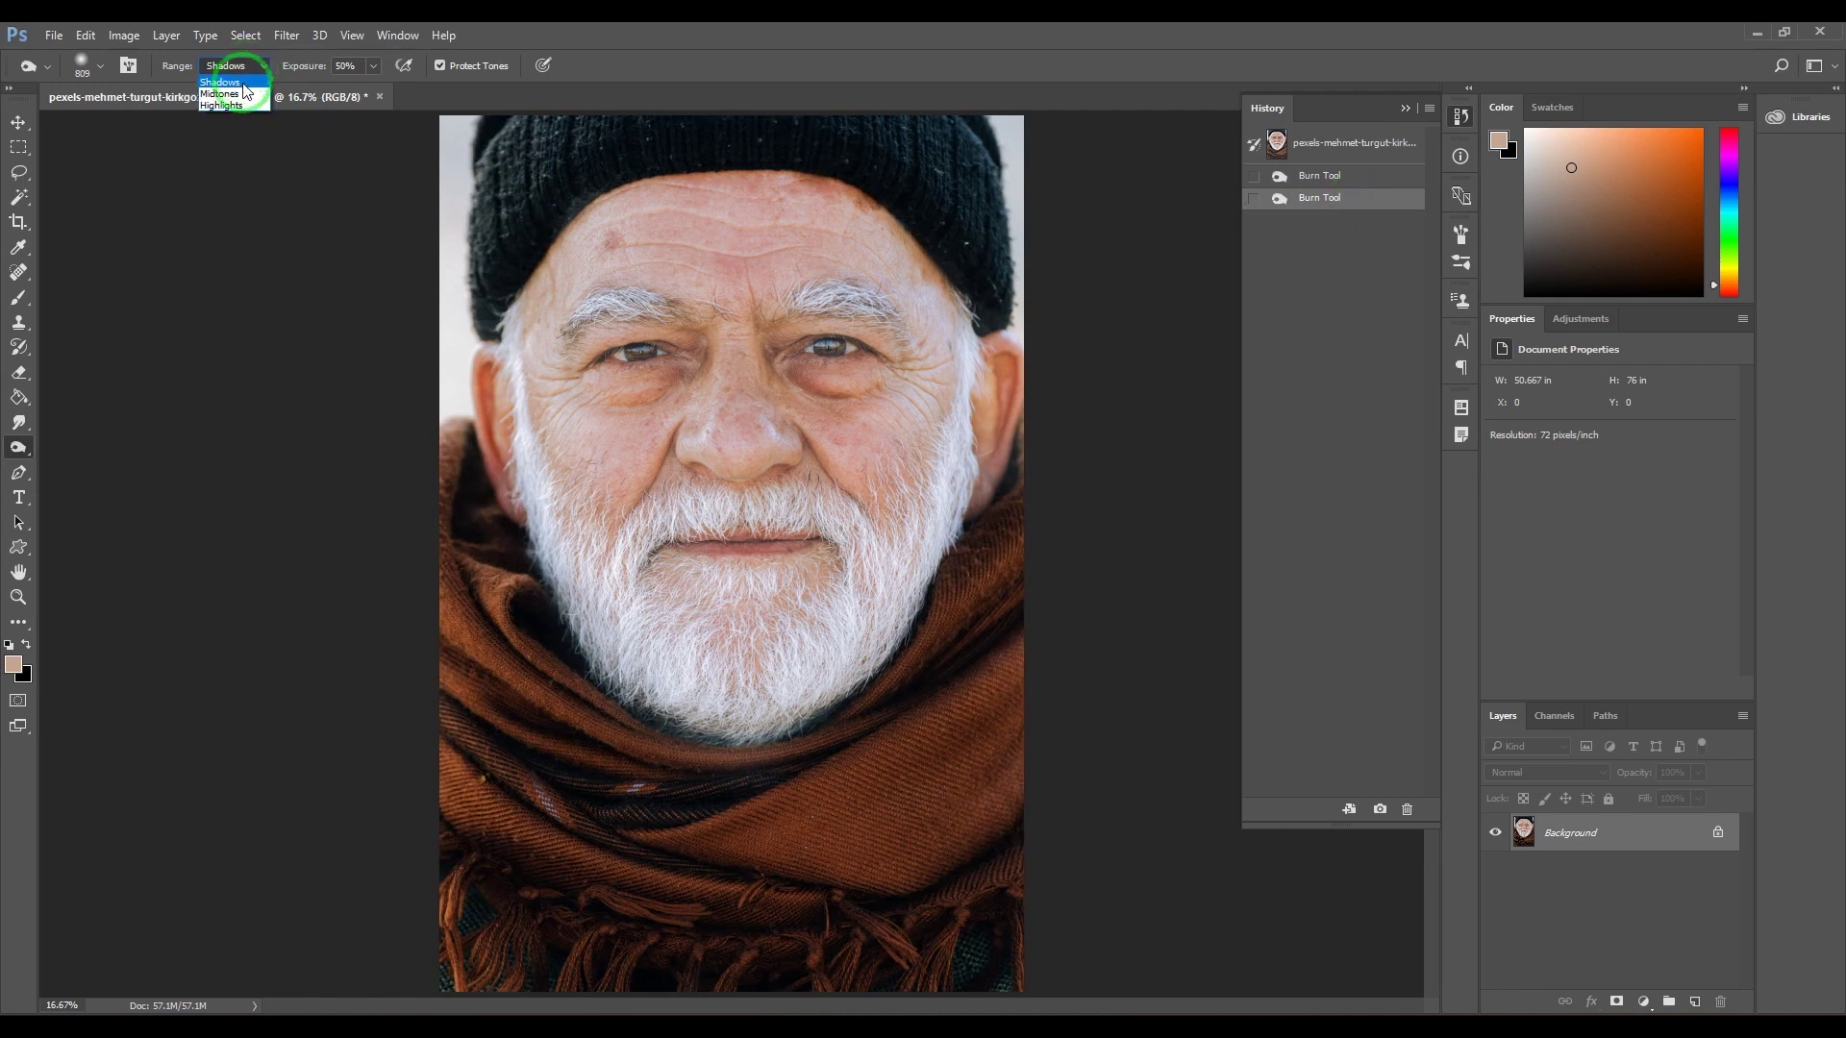
Set Range to Midtones, burn the forehead, cheek, ear and jaw, then undo both strokes
left_click(243, 93)
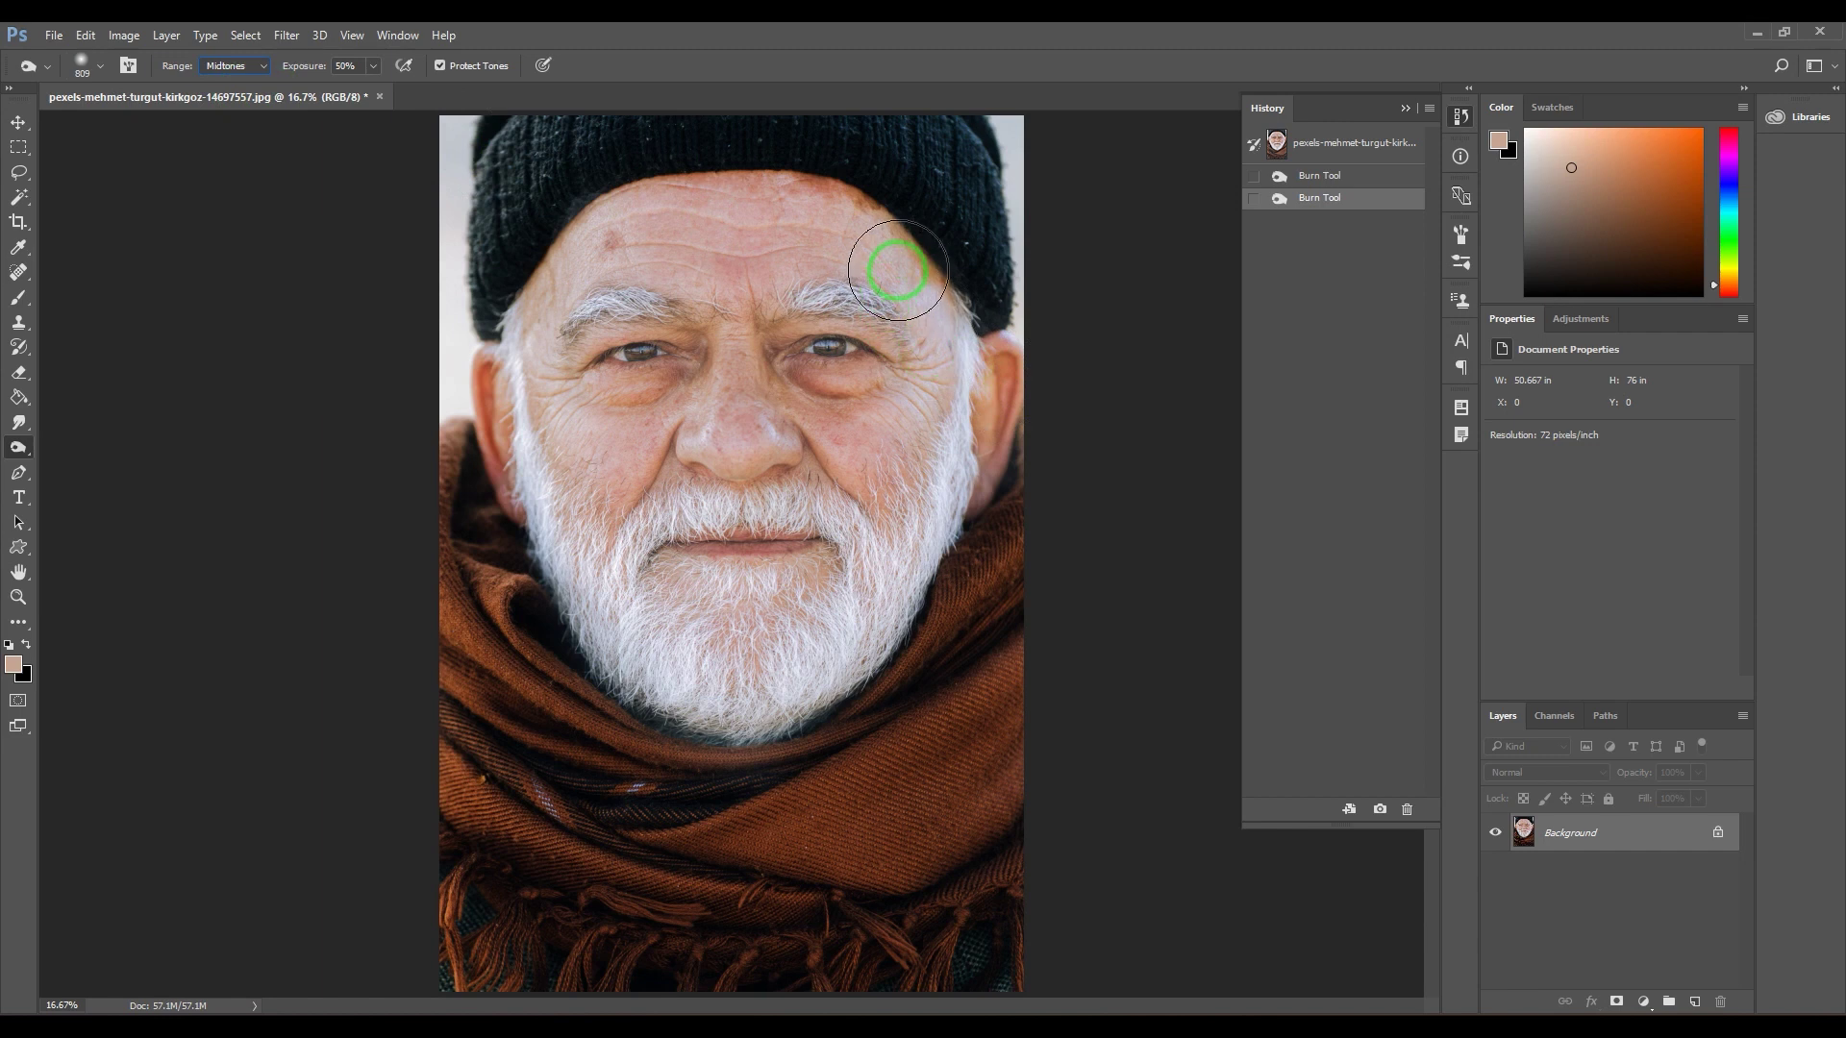
mouse_move(899, 259)
left_mouse_down()
mouse_move(698, 229)
mouse_move(637, 244)
mouse_move(567, 306)
mouse_move(558, 362)
mouse_move(593, 450)
mouse_move(658, 392)
mouse_move(807, 405)
mouse_move(766, 315)
mouse_move(746, 433)
mouse_move(840, 454)
mouse_move(902, 438)
mouse_move(926, 331)
mouse_move(863, 244)
mouse_move(744, 200)
mouse_move(607, 237)
mouse_move(569, 338)
mouse_move(583, 451)
mouse_move(644, 380)
mouse_move(707, 432)
left_mouse_up()
mouse_move(990, 502)
left_mouse_down()
mouse_move(1010, 539)
mouse_move(1019, 525)
left_mouse_up()
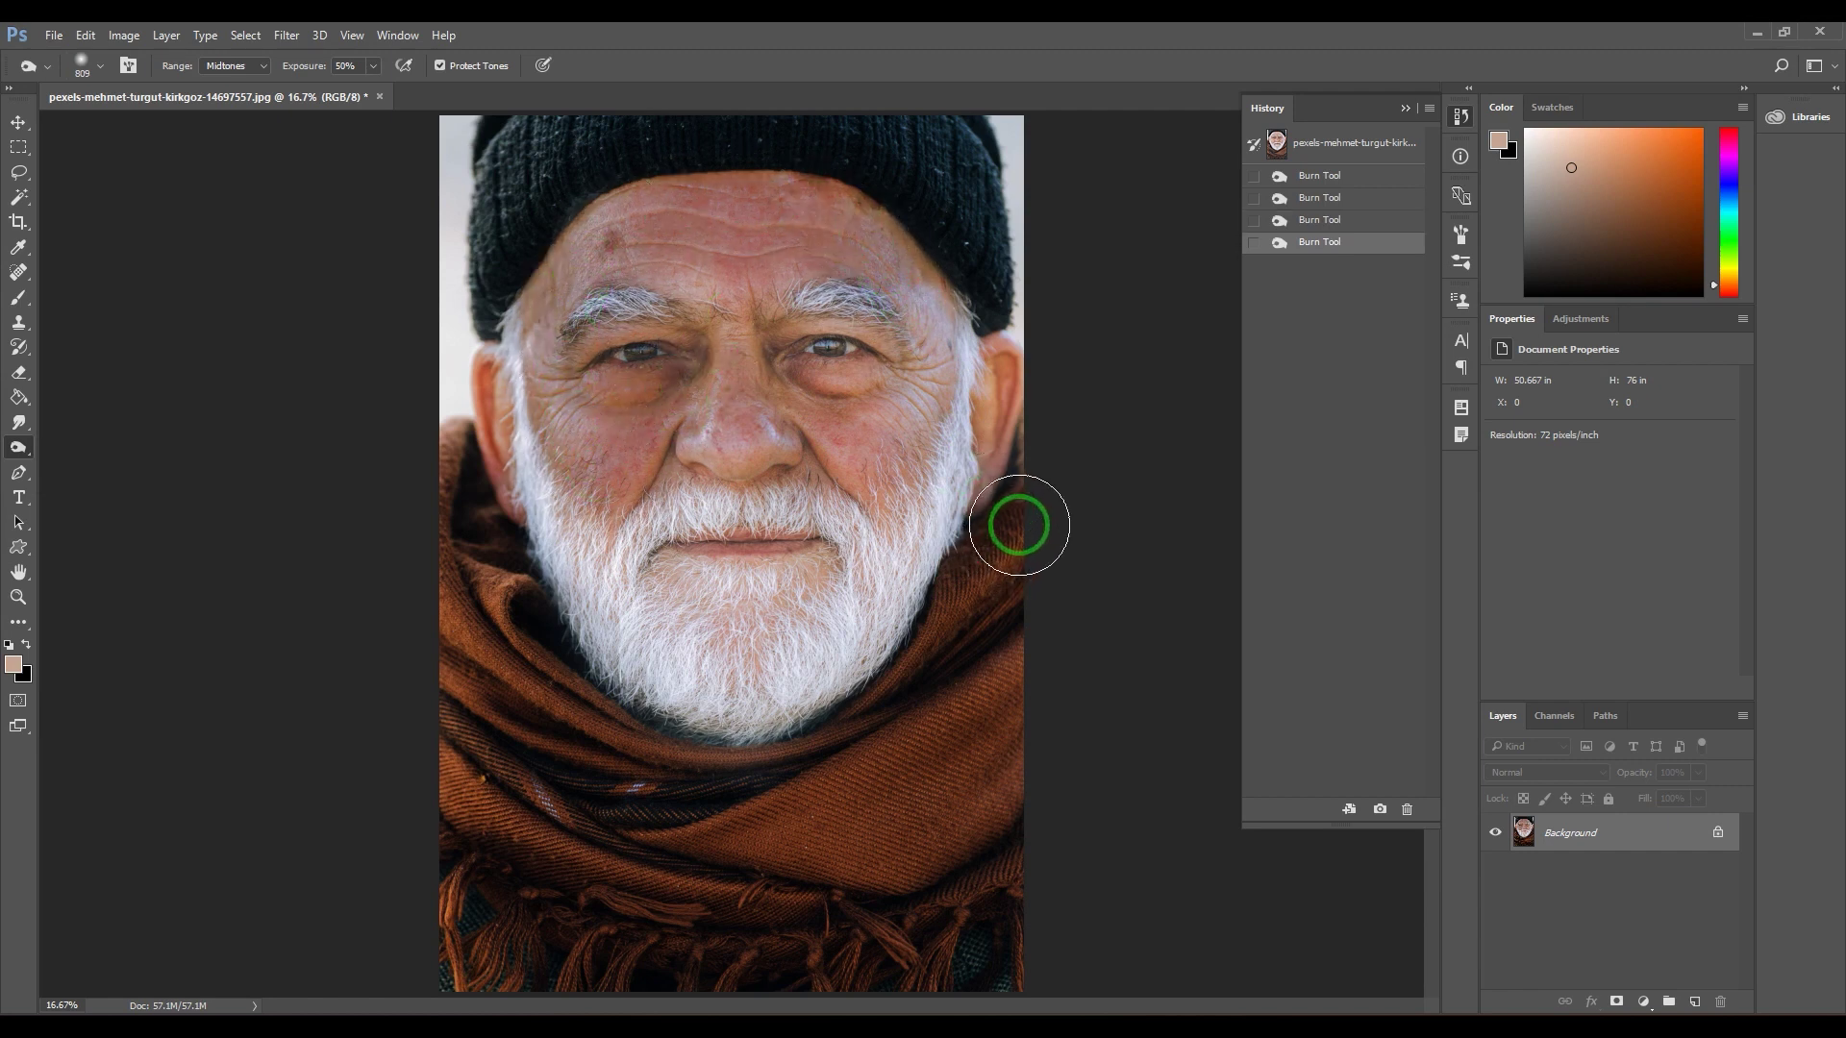
left_click(1334, 223)
left_click(1315, 199)
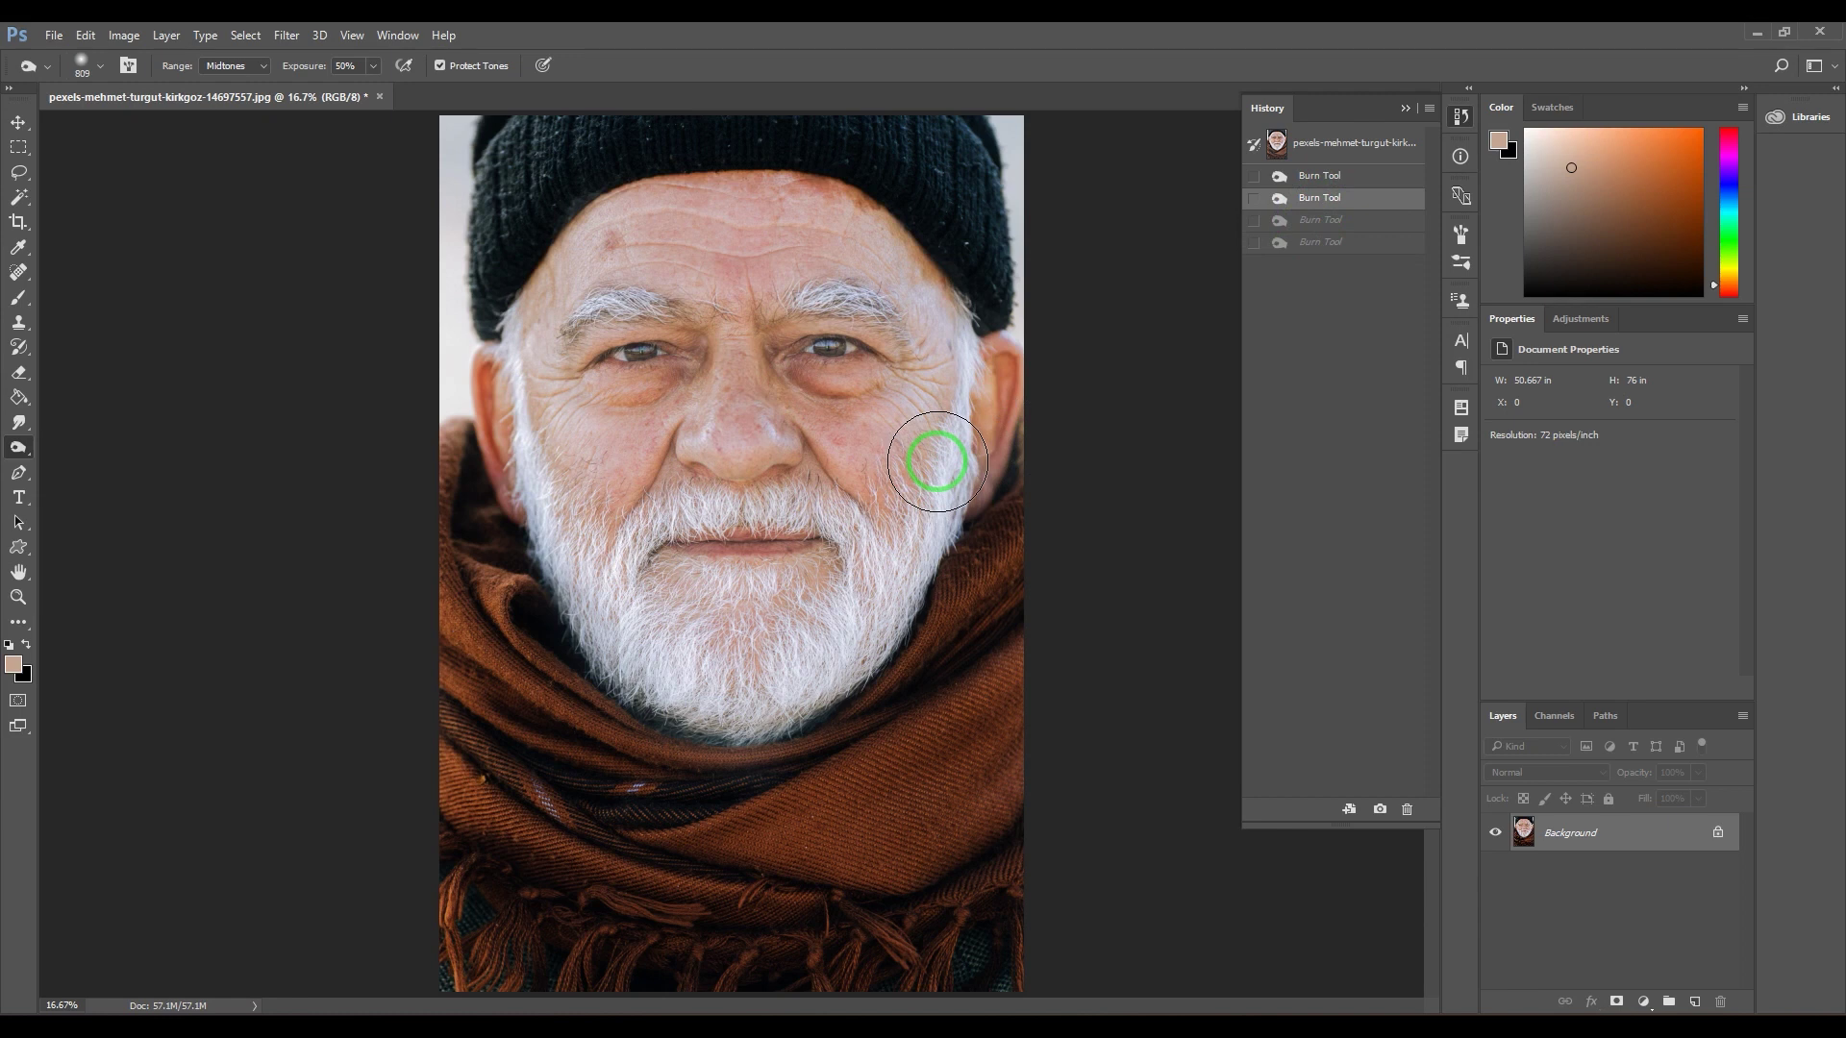
Set burn Exposure to 10% and gently darken the cheeks, nose and forehead
left_click(353, 66)
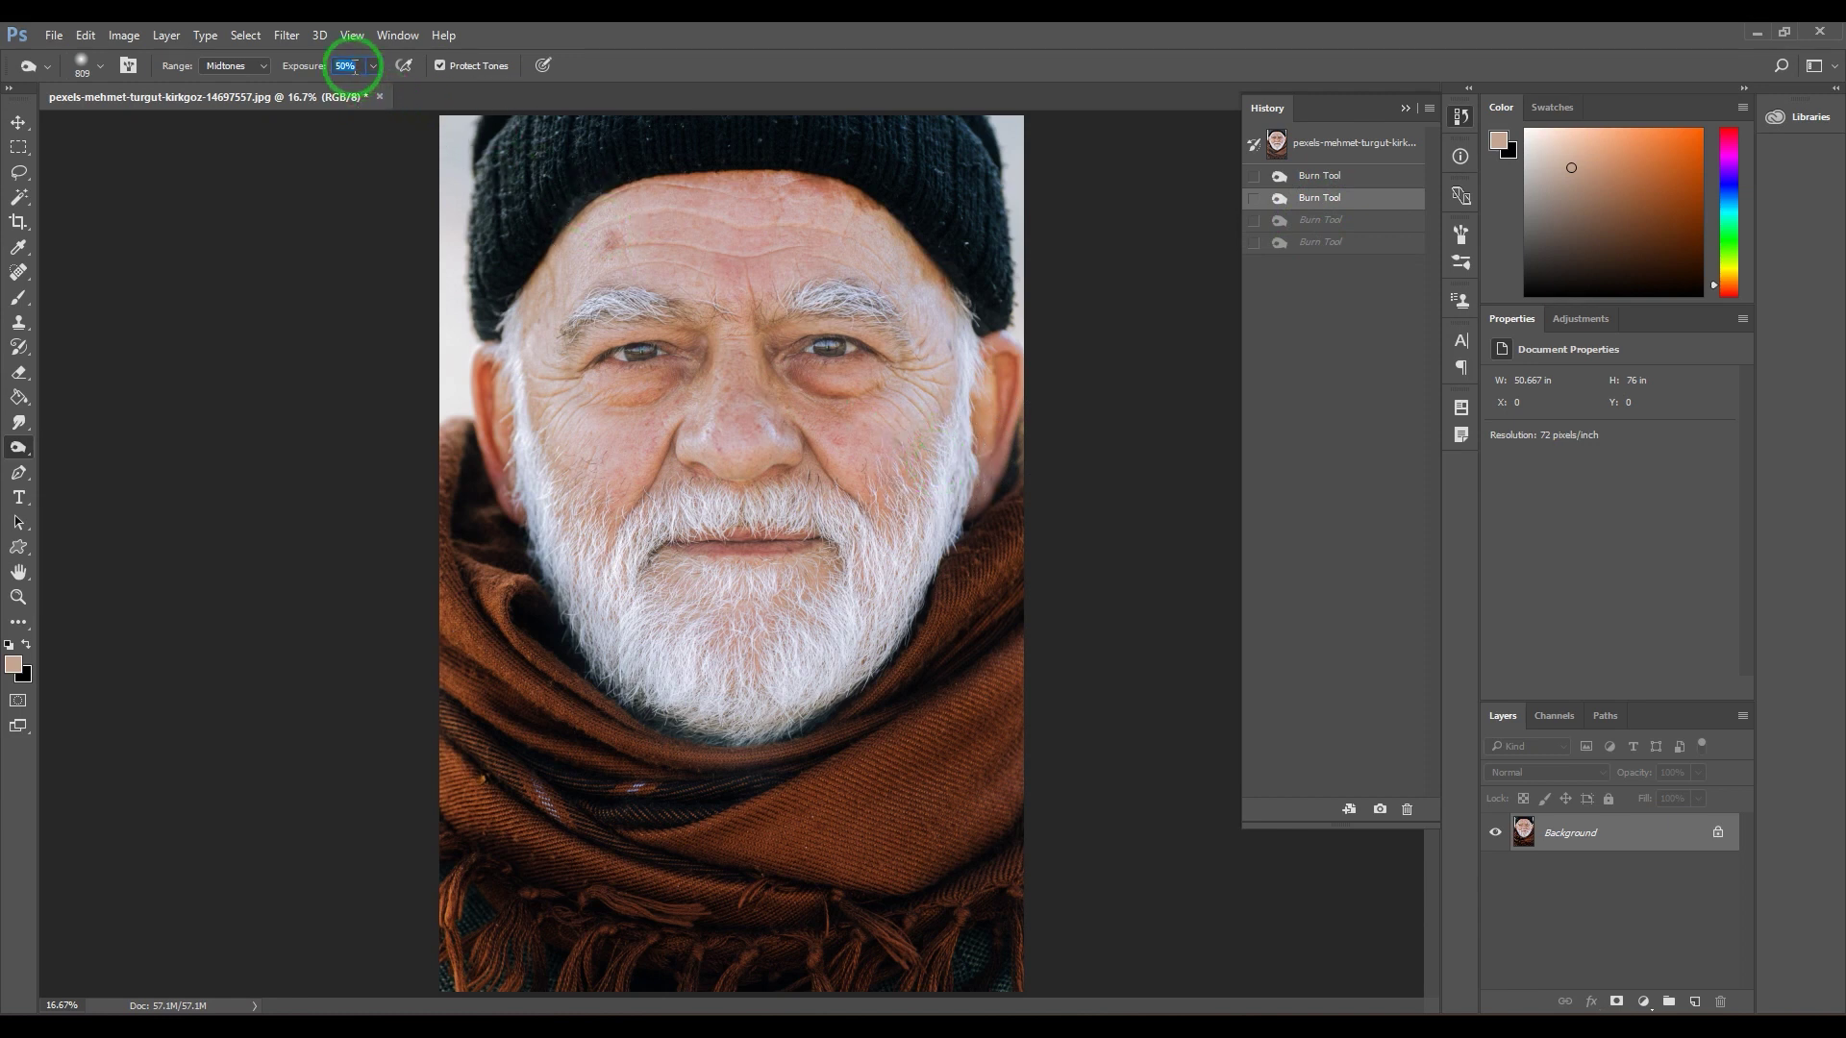
type("10")
key("Return")
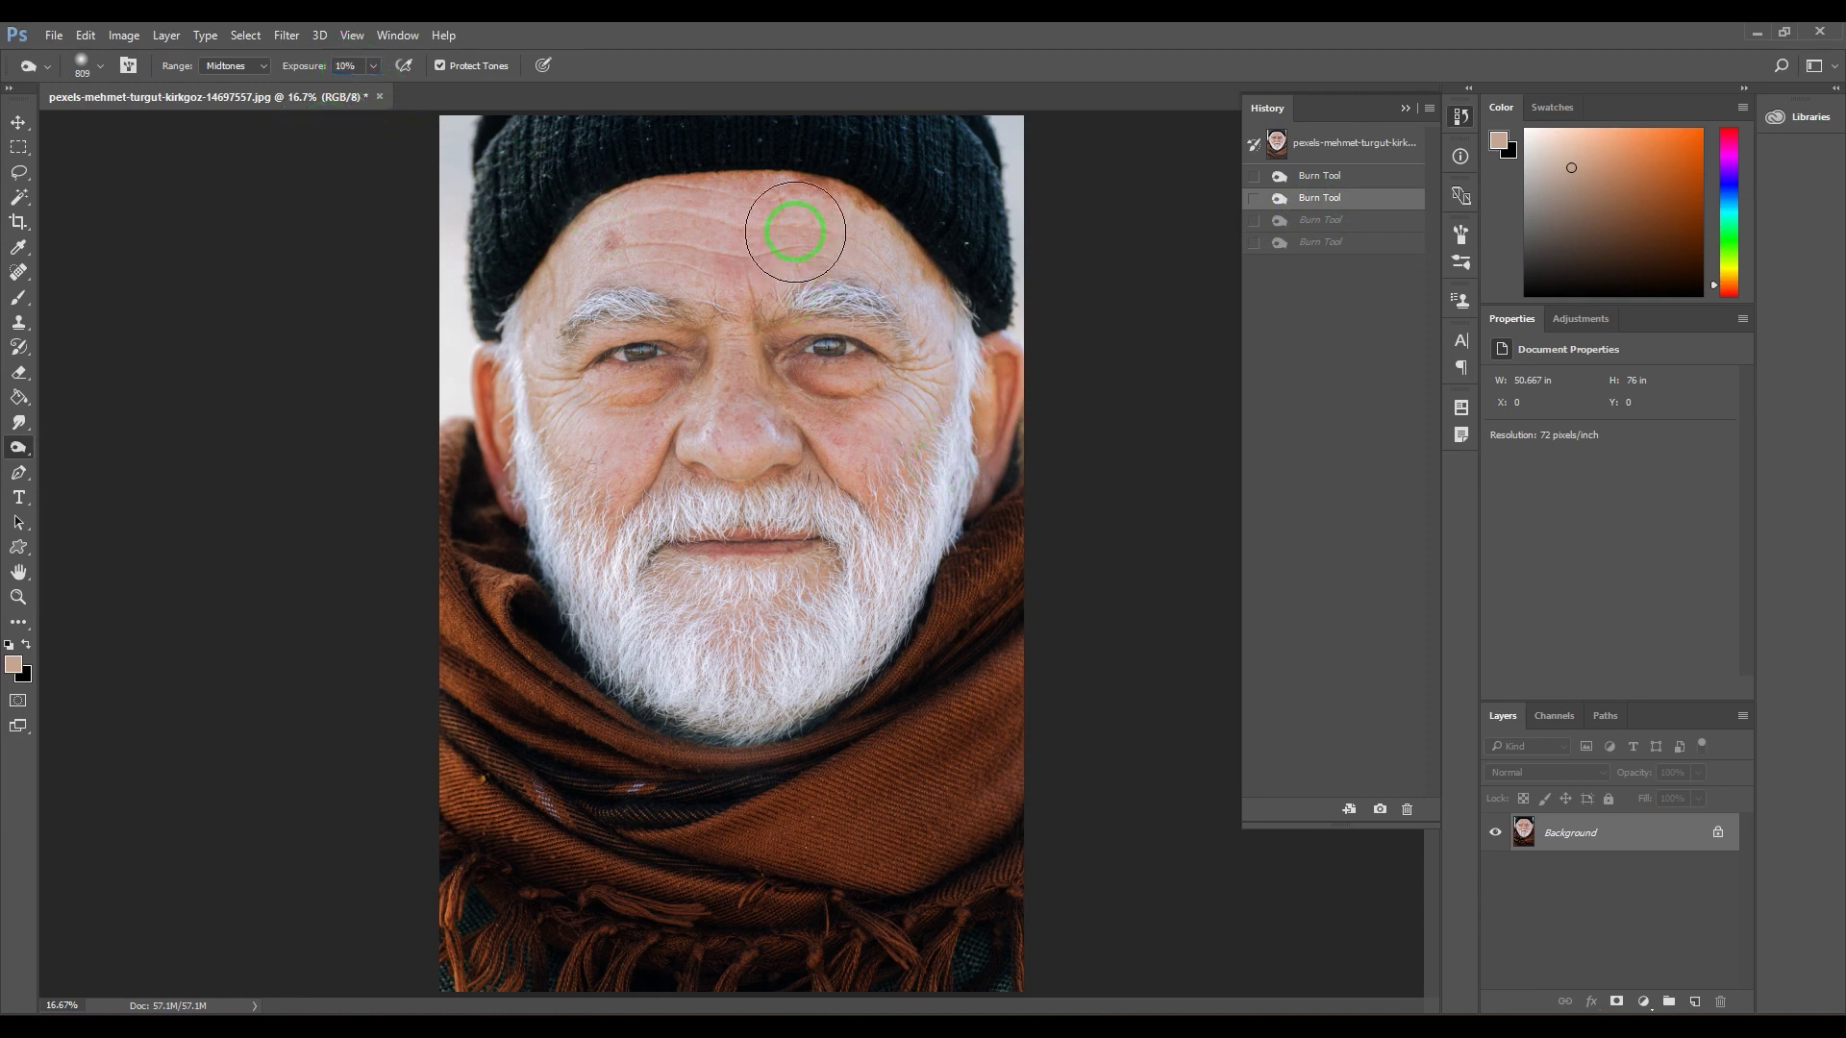
mouse_move(535, 378)
left_mouse_down()
mouse_move(592, 362)
mouse_move(726, 438)
mouse_move(813, 410)
mouse_move(843, 275)
mouse_move(912, 278)
mouse_move(902, 415)
mouse_move(858, 442)
mouse_move(994, 401)
mouse_move(1000, 427)
mouse_move(766, 494)
mouse_move(526, 396)
mouse_move(510, 463)
mouse_move(586, 529)
left_mouse_up()
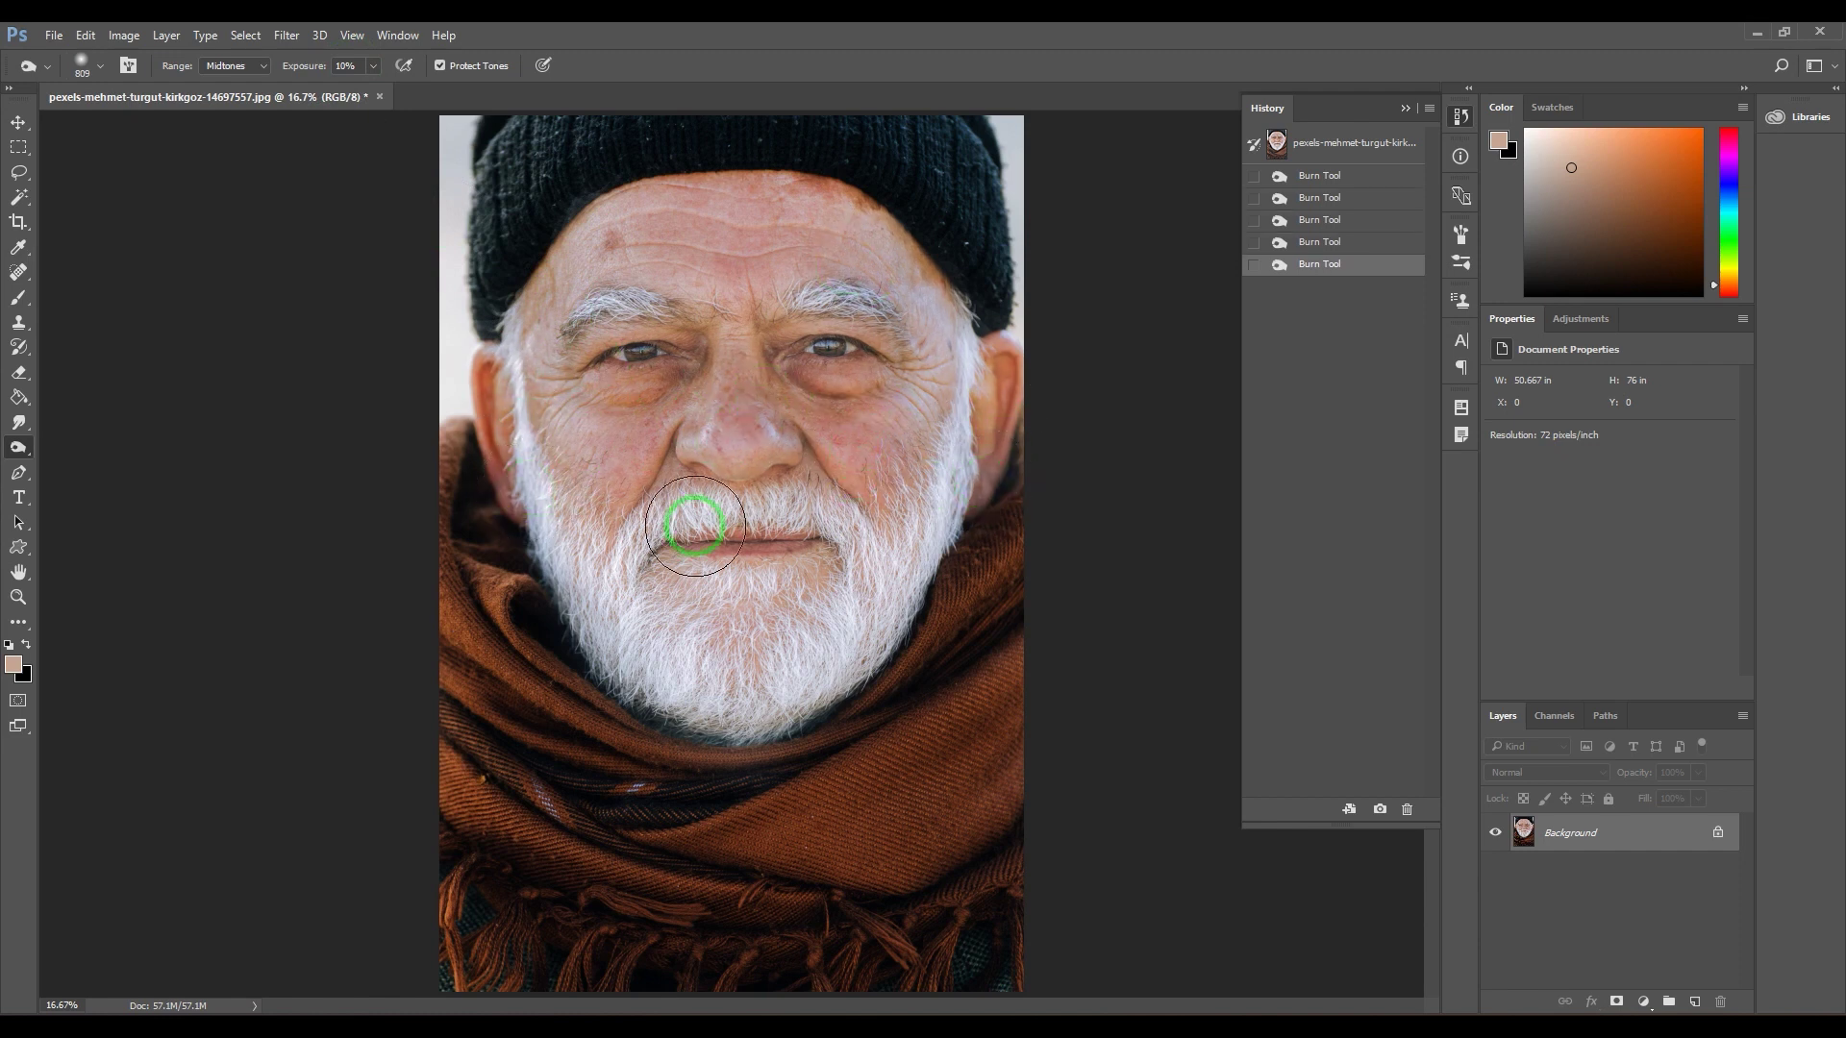
Compare the burned face with the original snapshot twice, then switch Range to Highlights
left_click(1378, 146)
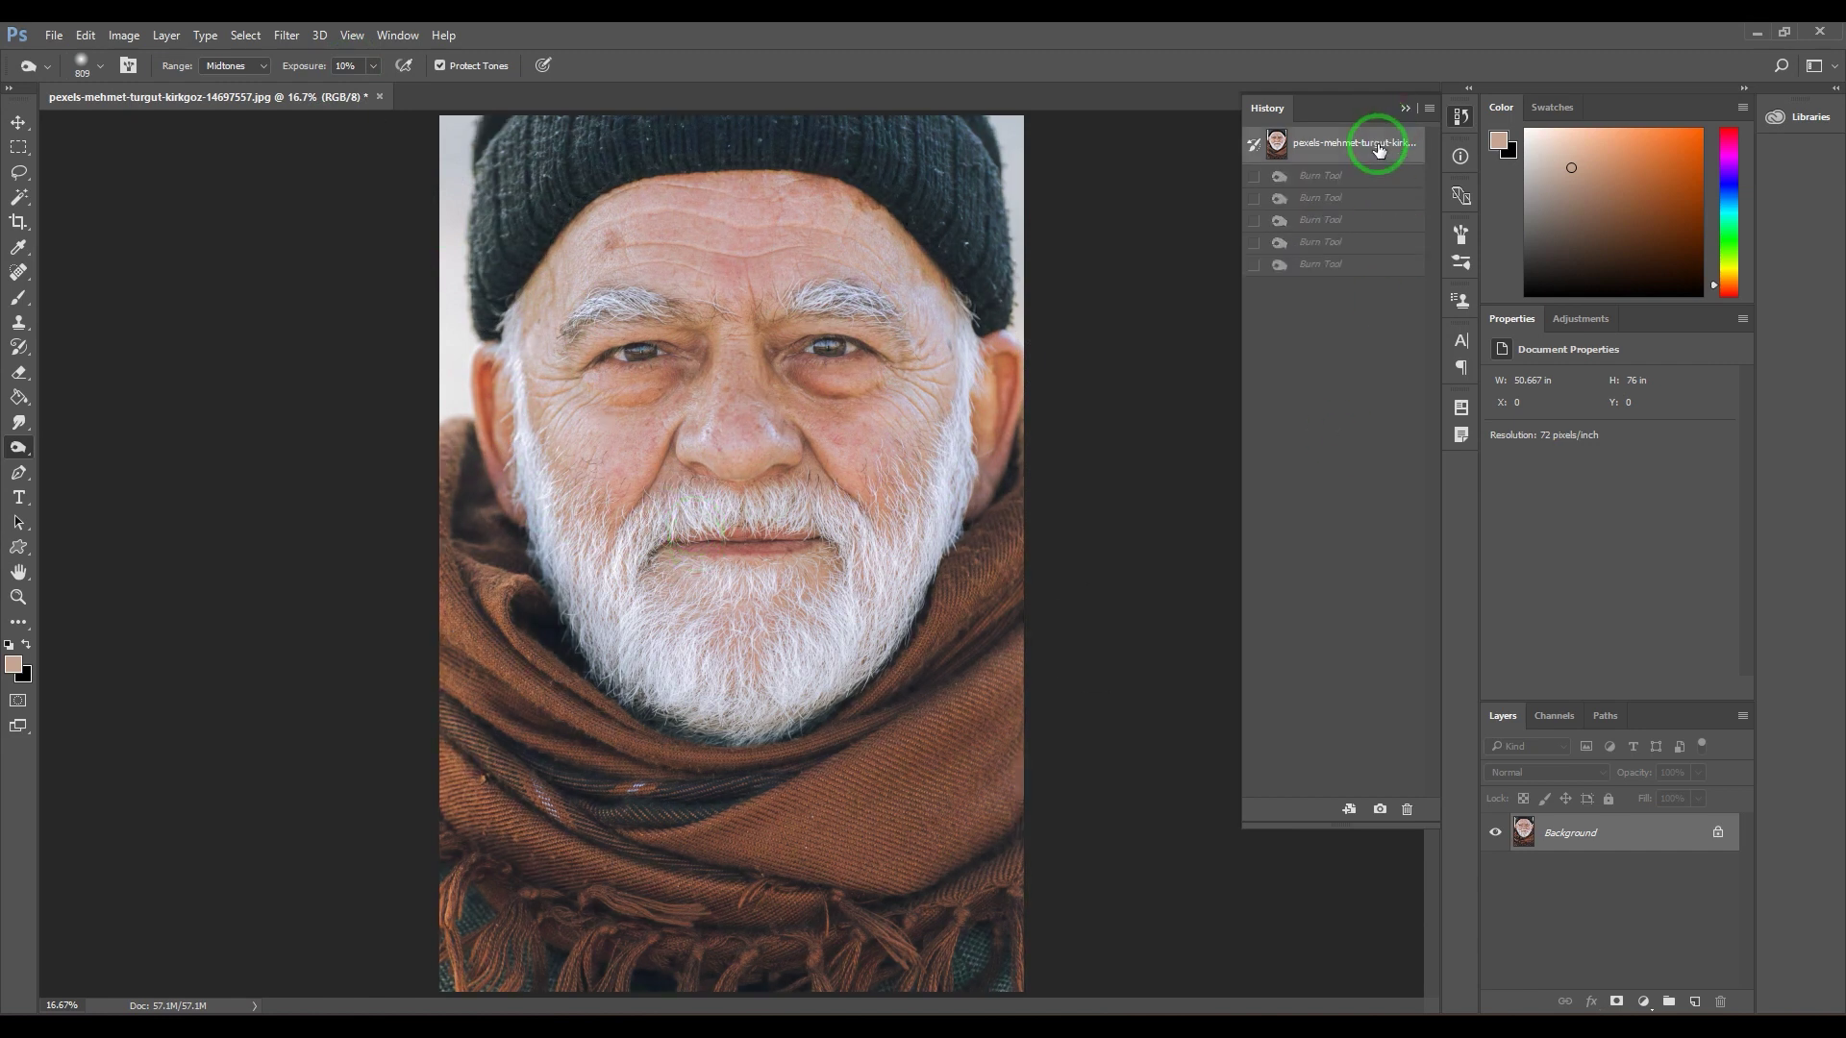
left_click(1378, 264)
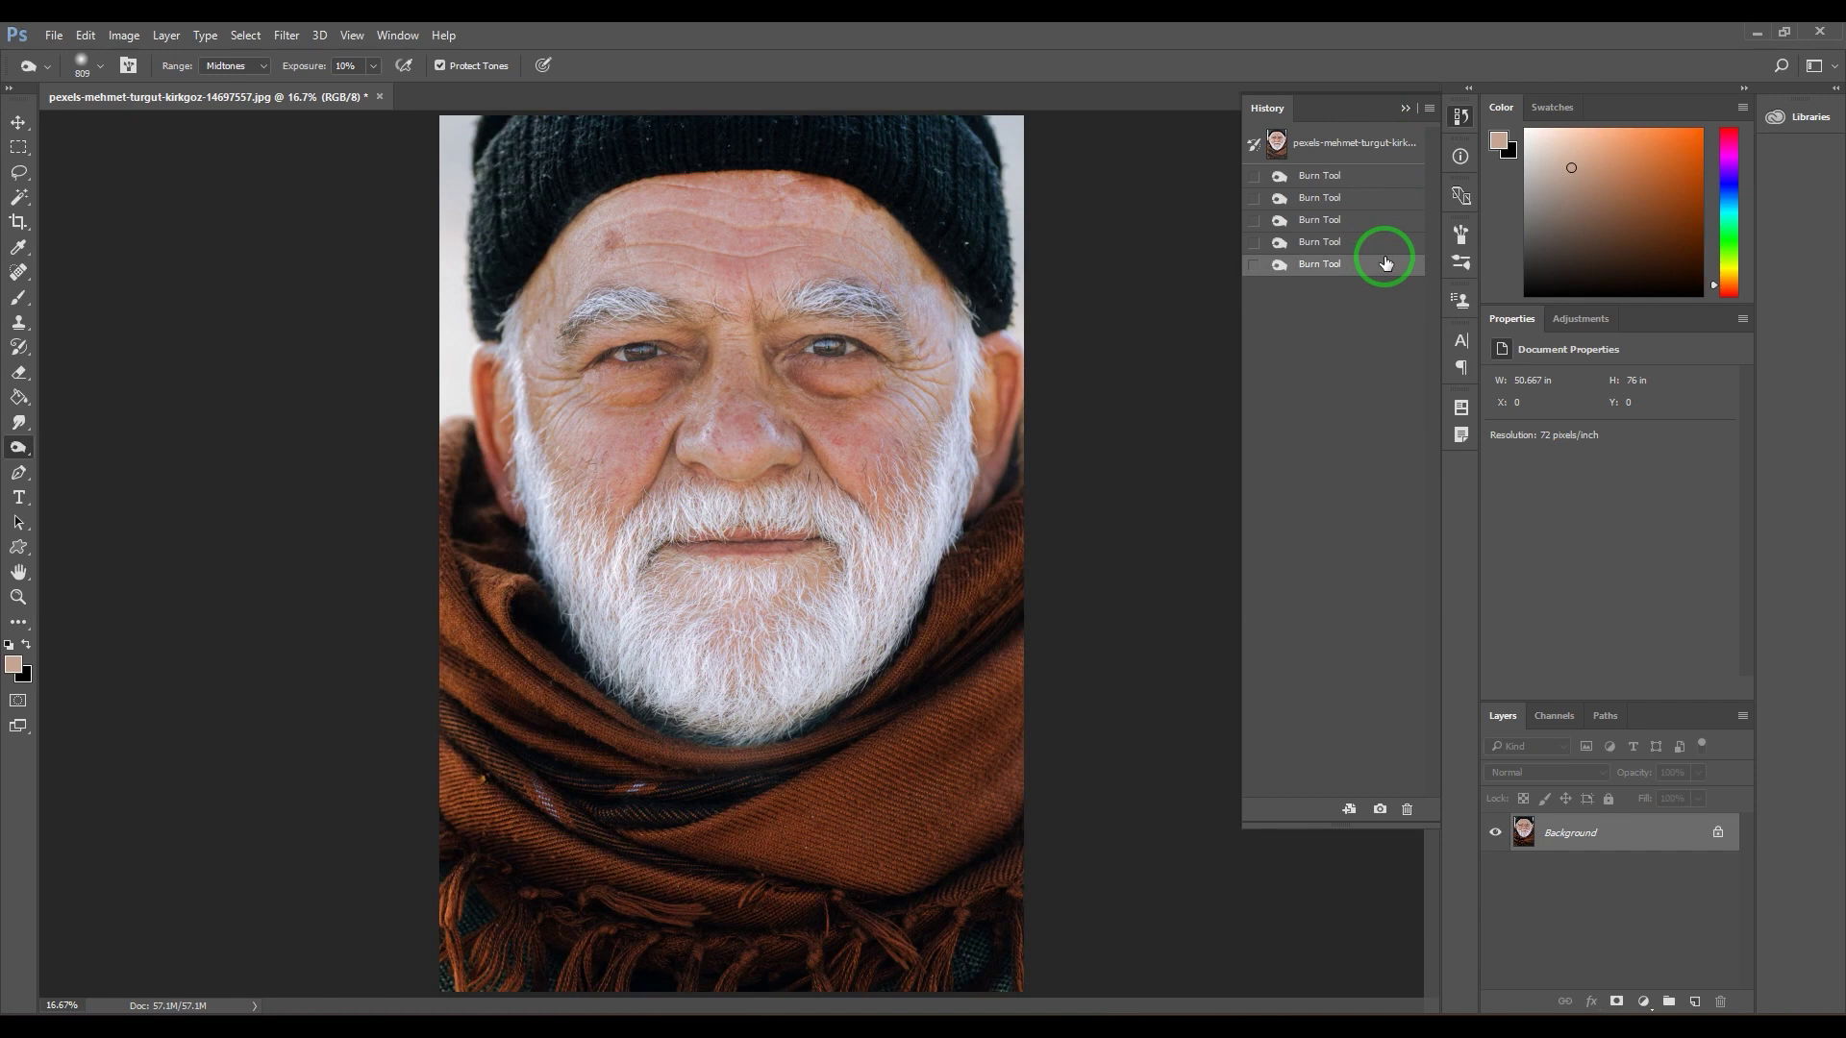
left_click(1375, 144)
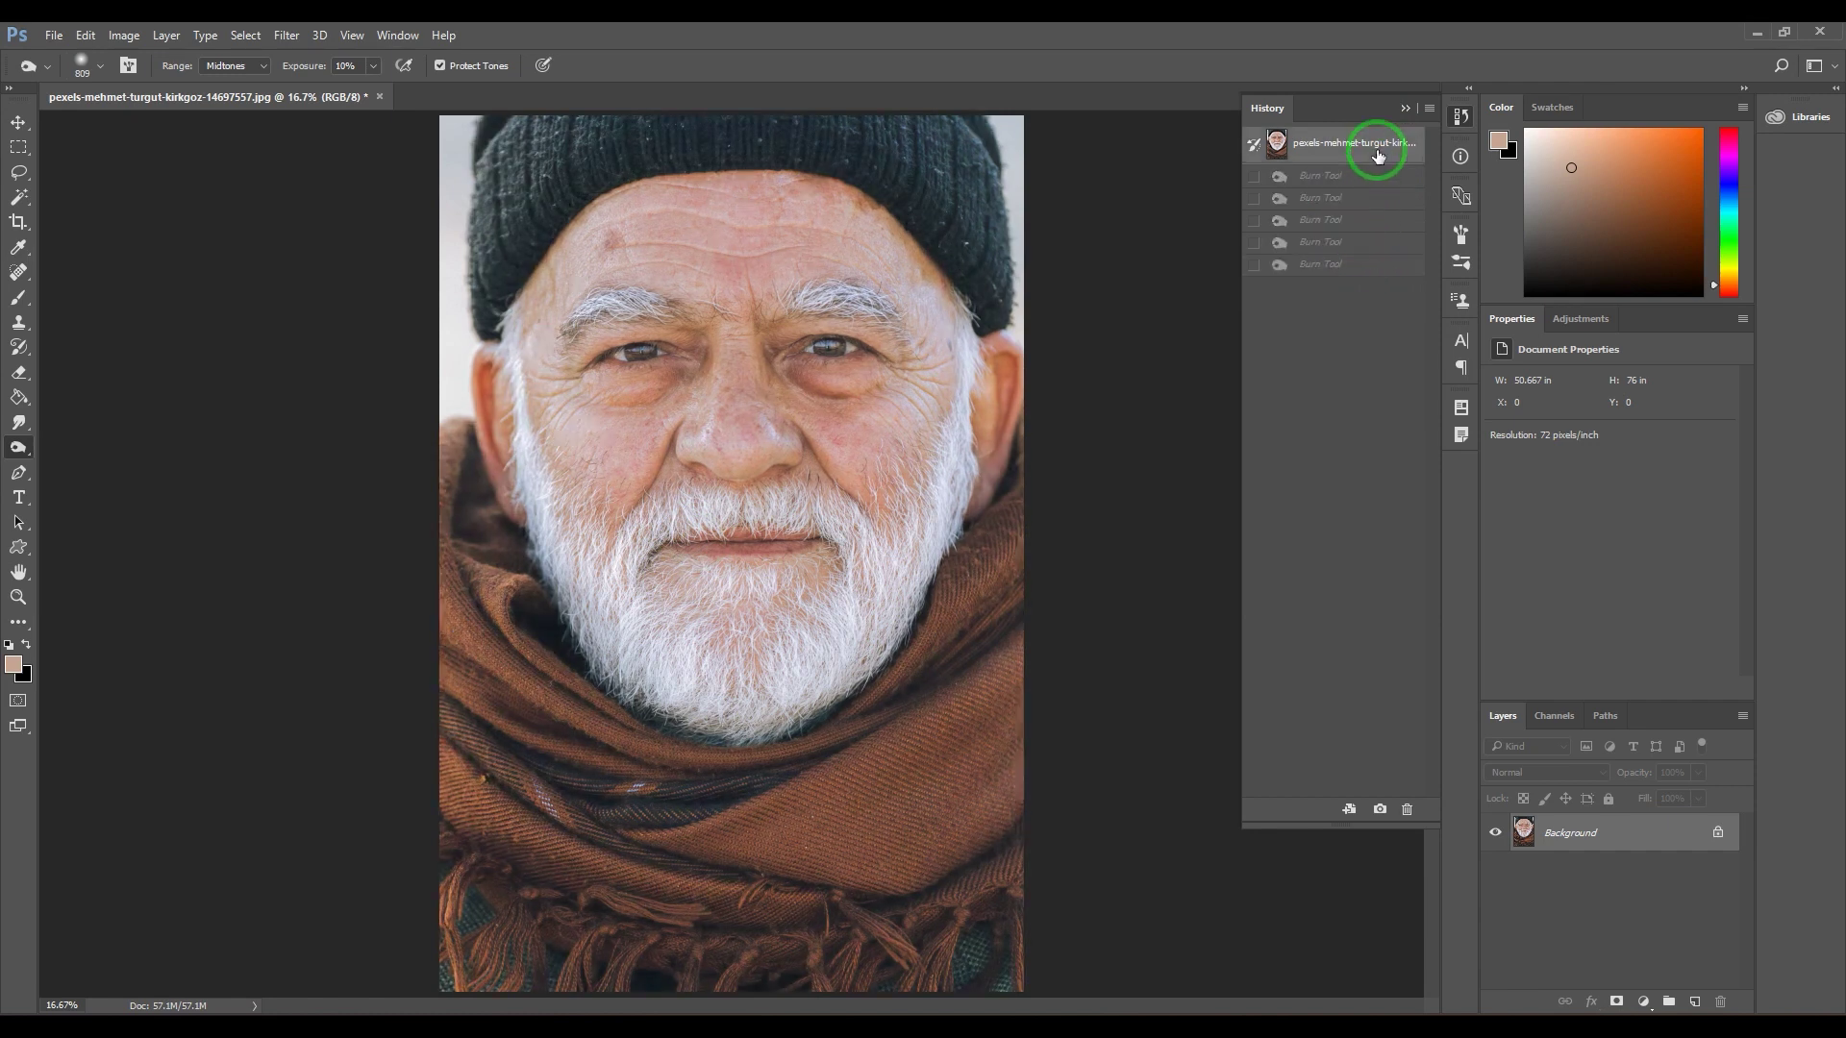
left_click(1352, 266)
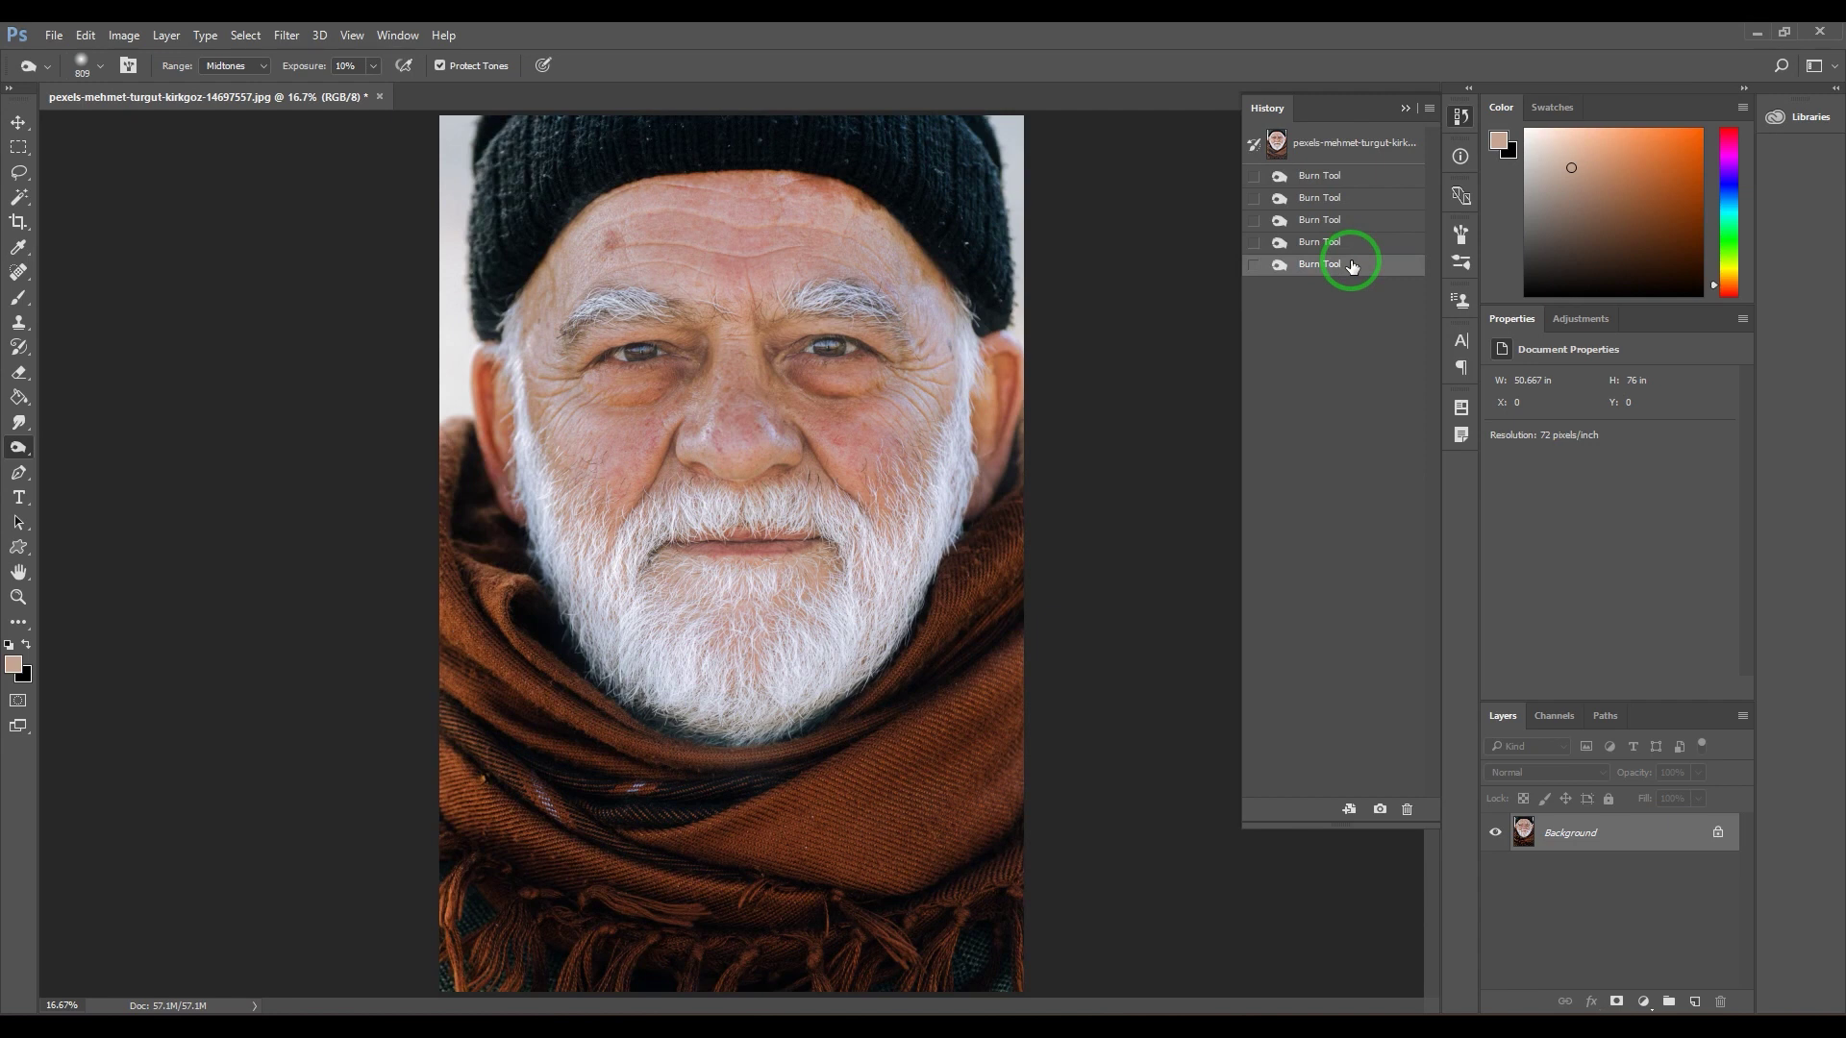
left_click(235, 66)
Try highlight burn strokes on the face, nose and beard, undoing the nose and beard strokes with Ctrl+Z
mouse_move(881, 424)
left_mouse_down()
mouse_move(916, 539)
mouse_move(892, 588)
mouse_move(901, 532)
mouse_move(824, 694)
mouse_move(671, 659)
mouse_move(605, 597)
mouse_move(624, 662)
mouse_move(731, 663)
mouse_move(814, 351)
mouse_move(660, 353)
mouse_move(755, 447)
left_mouse_up()
left_click_drag(783, 476, 861, 546)
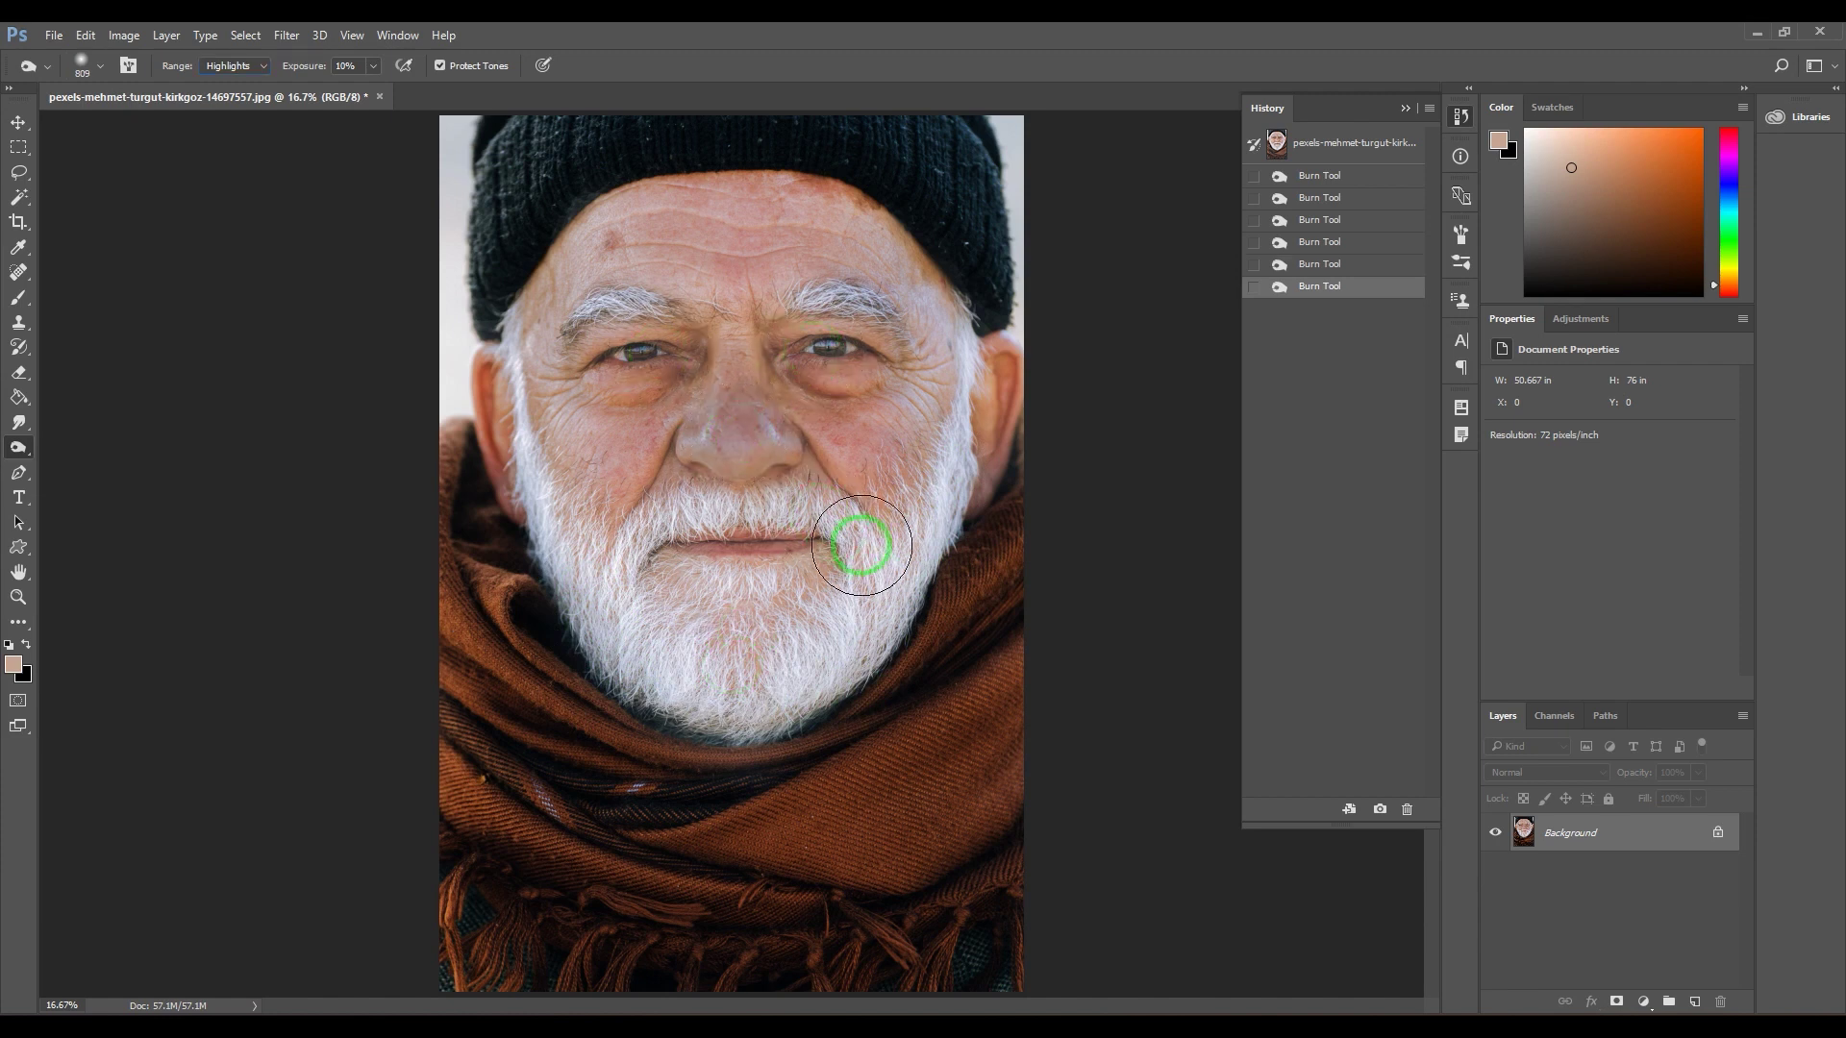
key("ctrl+z")
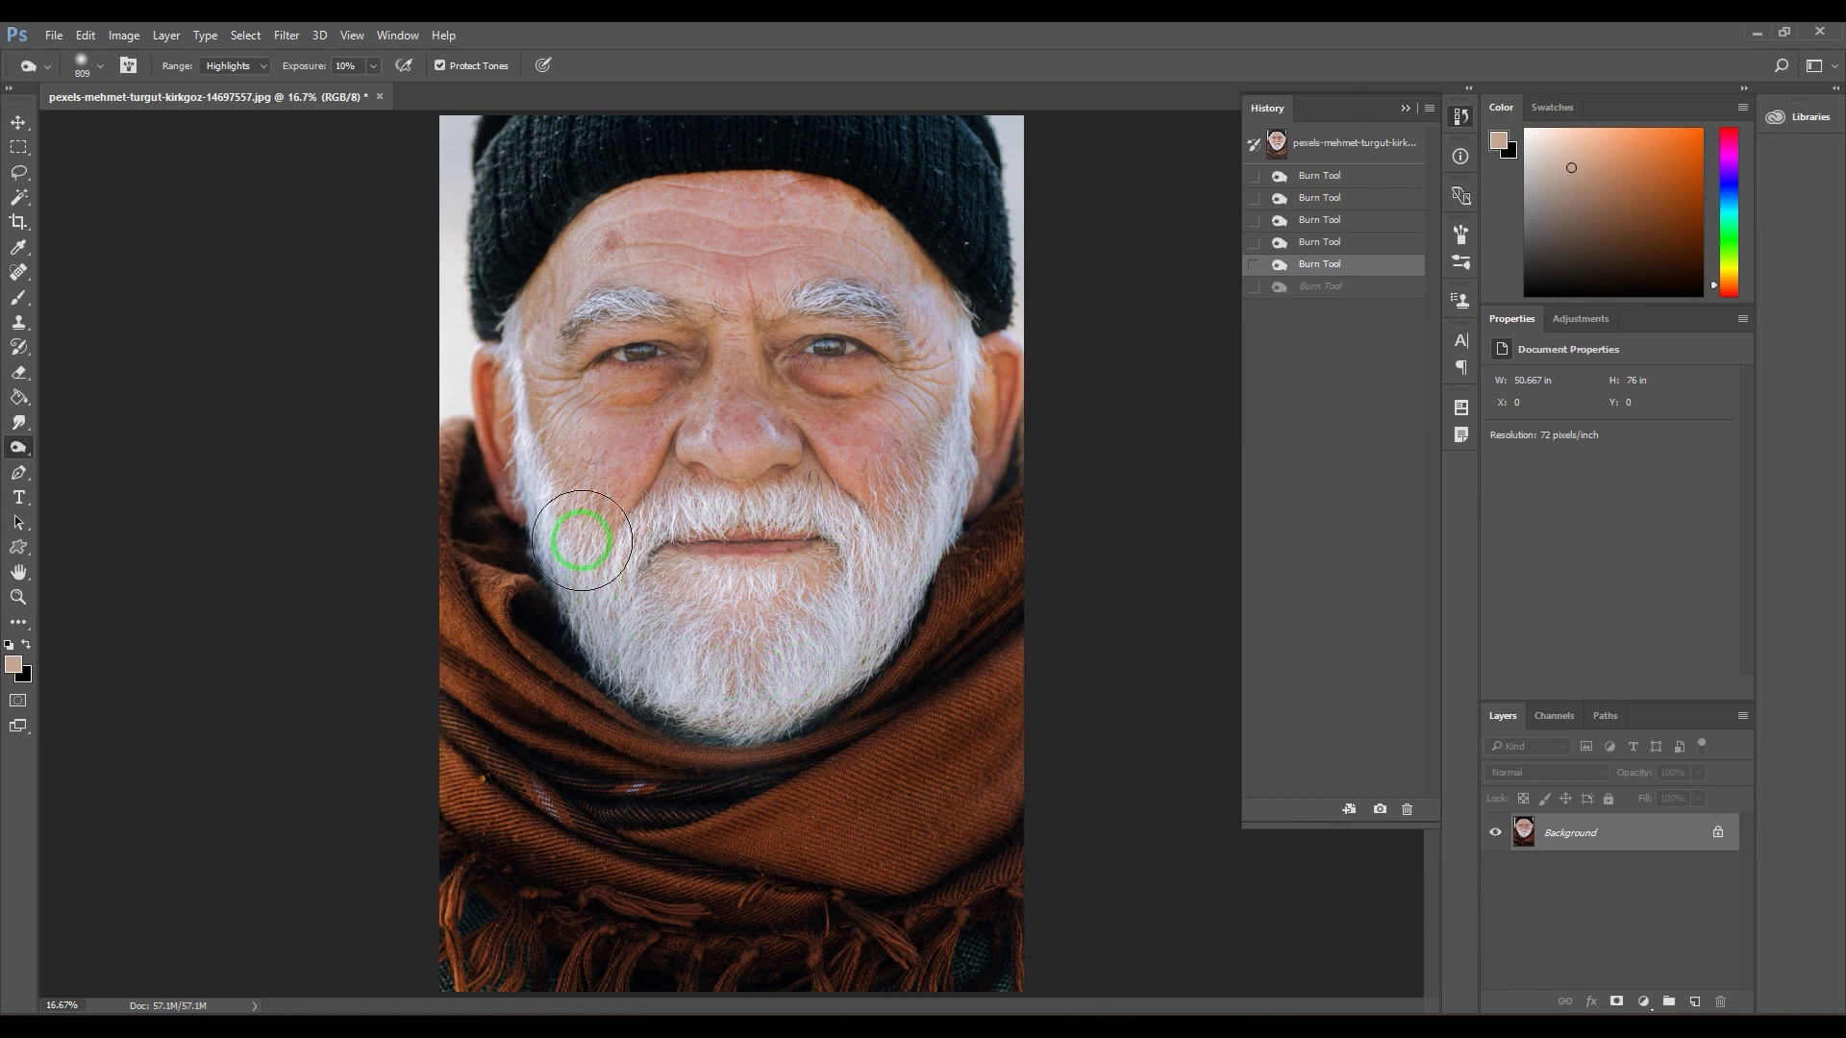
mouse_move(582, 540)
left_mouse_down()
mouse_move(532, 355)
mouse_move(555, 524)
mouse_move(793, 514)
mouse_move(892, 533)
mouse_move(930, 612)
left_mouse_up()
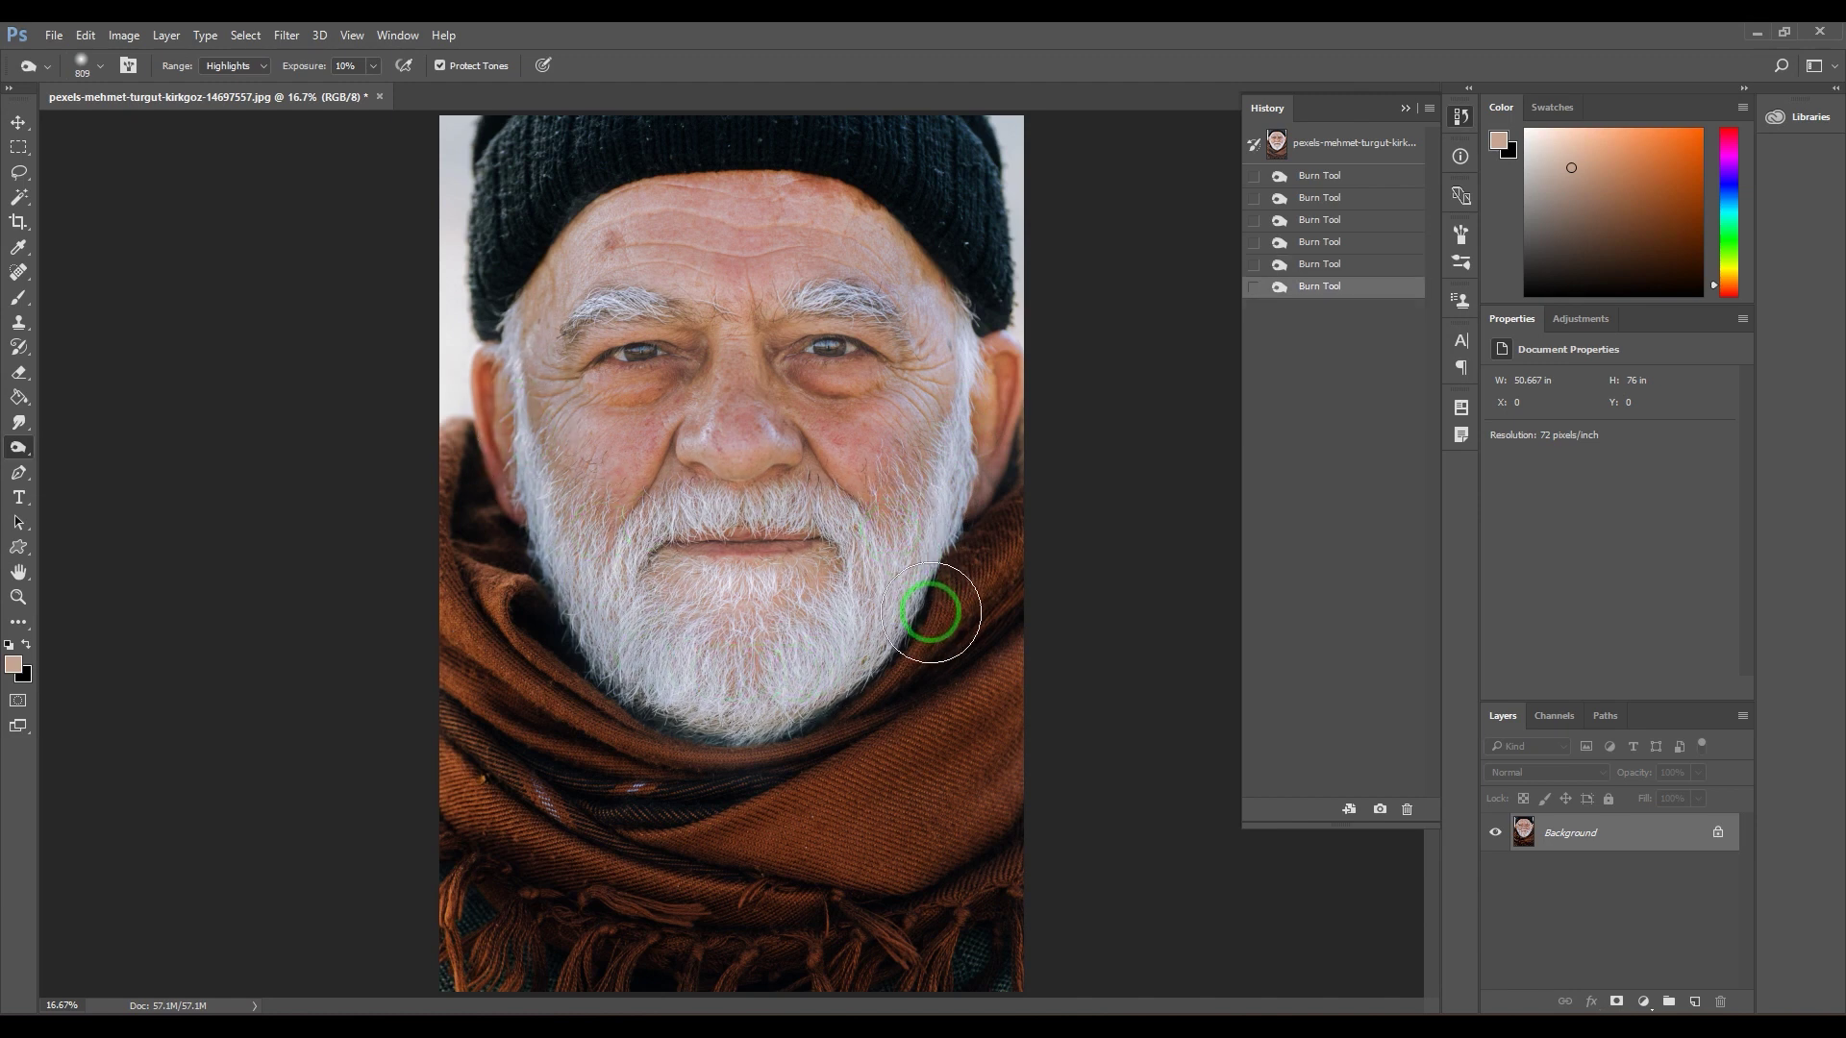
key("ctrl+z")
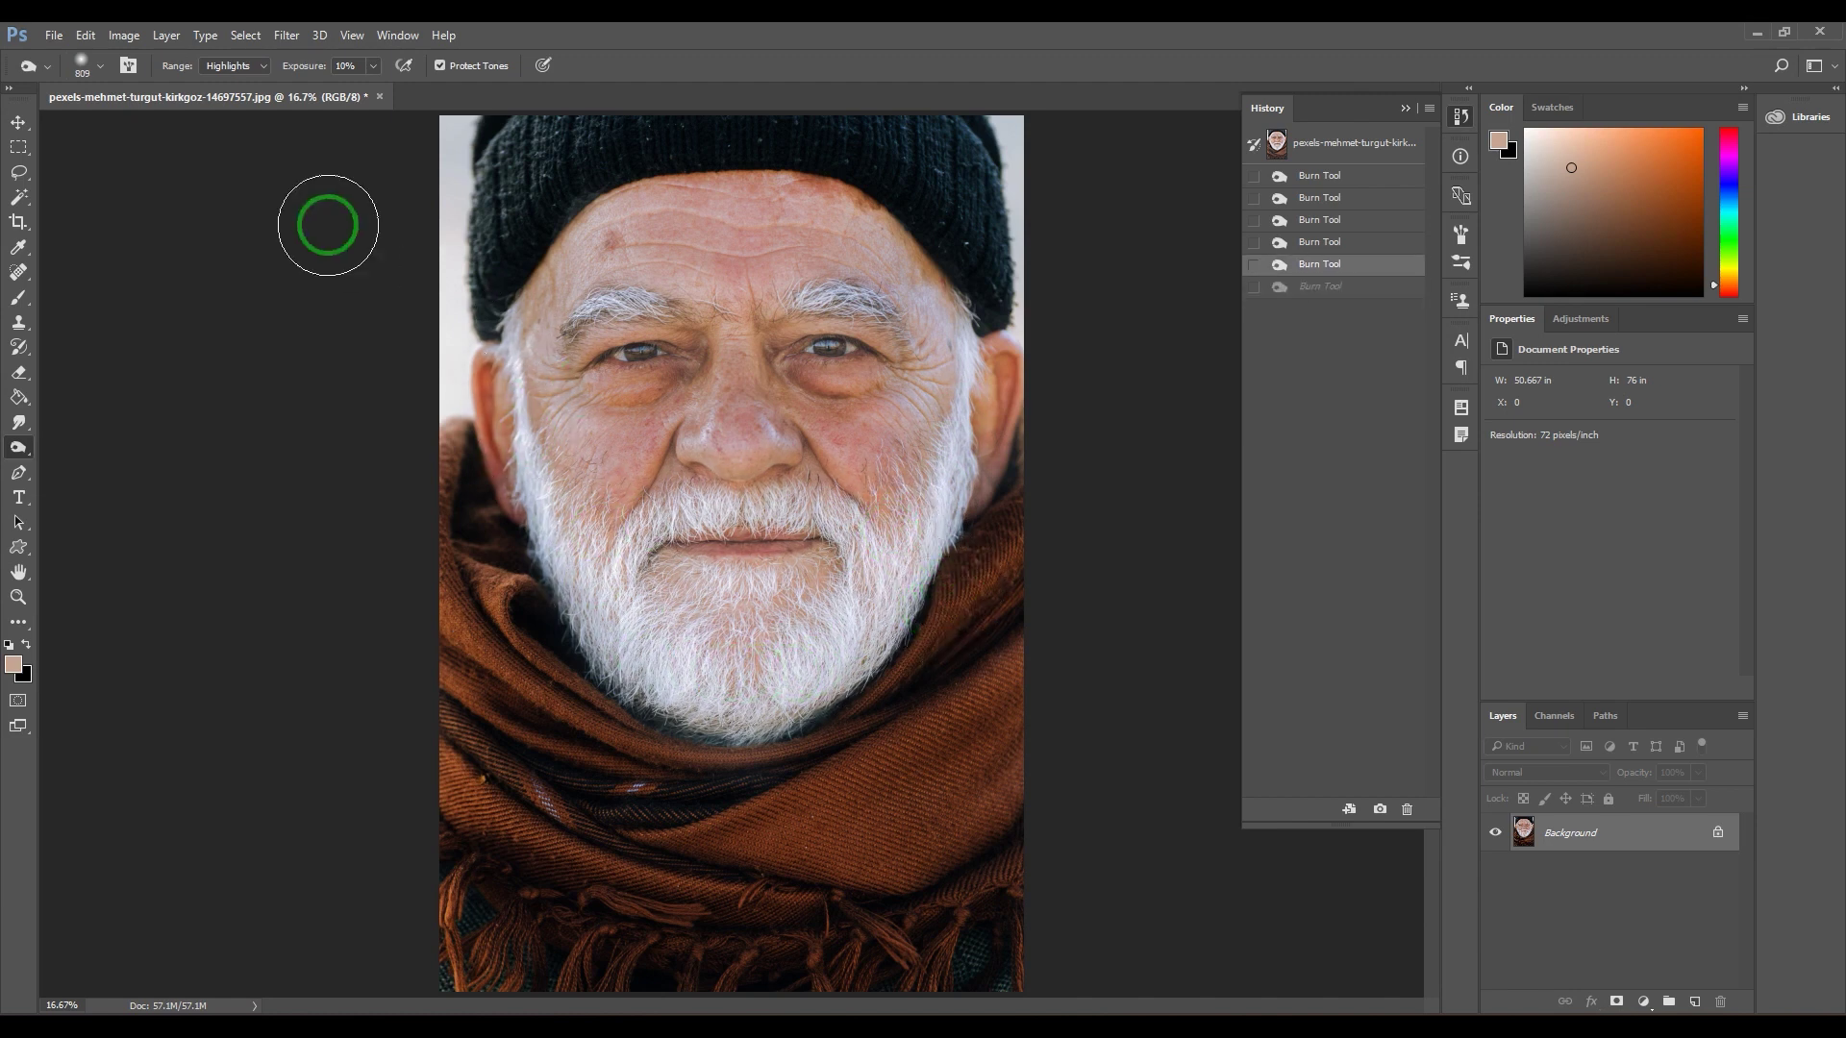
Burn the right cheek in Midtones, undo a trial stroke with the enlarged brush, and disable Protect Tones
left_click(231, 93)
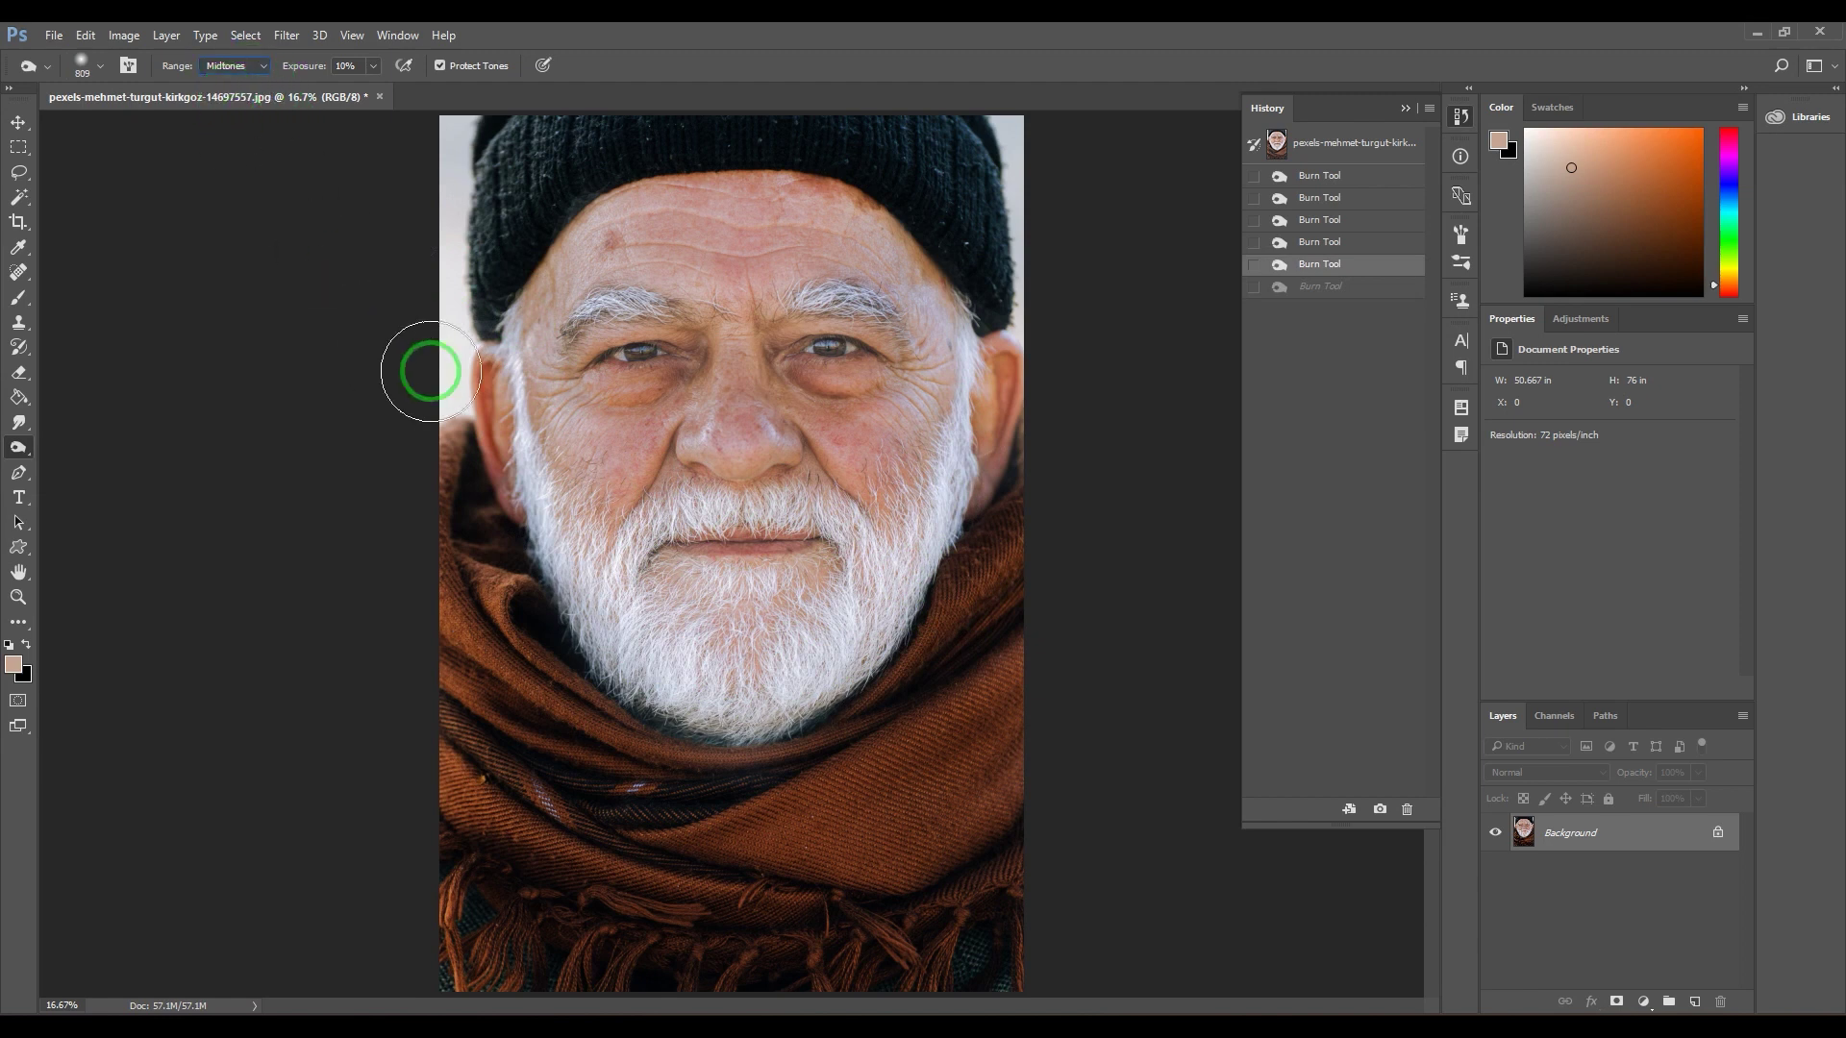
mouse_move(822, 449)
left_mouse_down()
mouse_move(907, 474)
mouse_move(923, 515)
mouse_move(895, 498)
left_mouse_up()
key("bracketright")
key("bracketright")
key("bracketright")
key("bracketright")
key("bracketright")
key("bracketright")
key("bracketright")
key("bracketright")
key("bracketright")
key("bracketright")
key("bracketright")
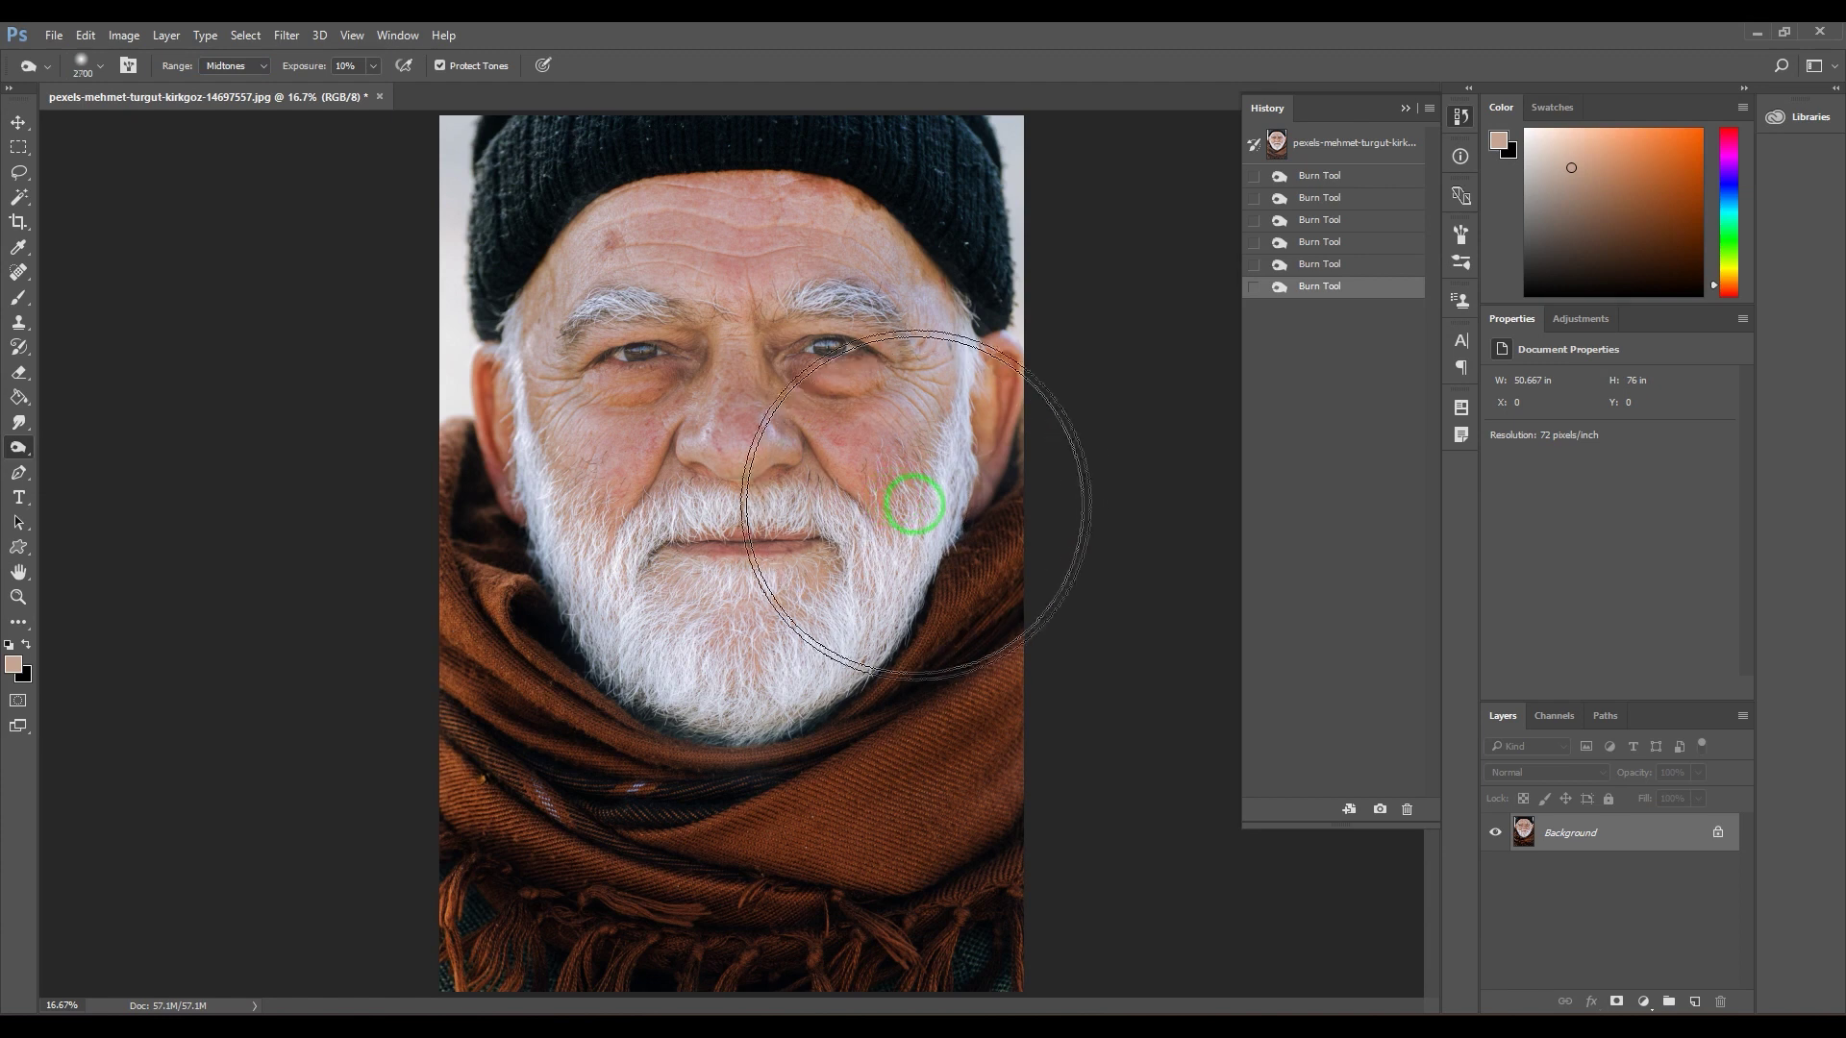
mouse_move(808, 800)
left_mouse_down()
mouse_move(770, 894)
mouse_move(935, 869)
mouse_move(943, 845)
left_mouse_up()
key("ctrl+z")
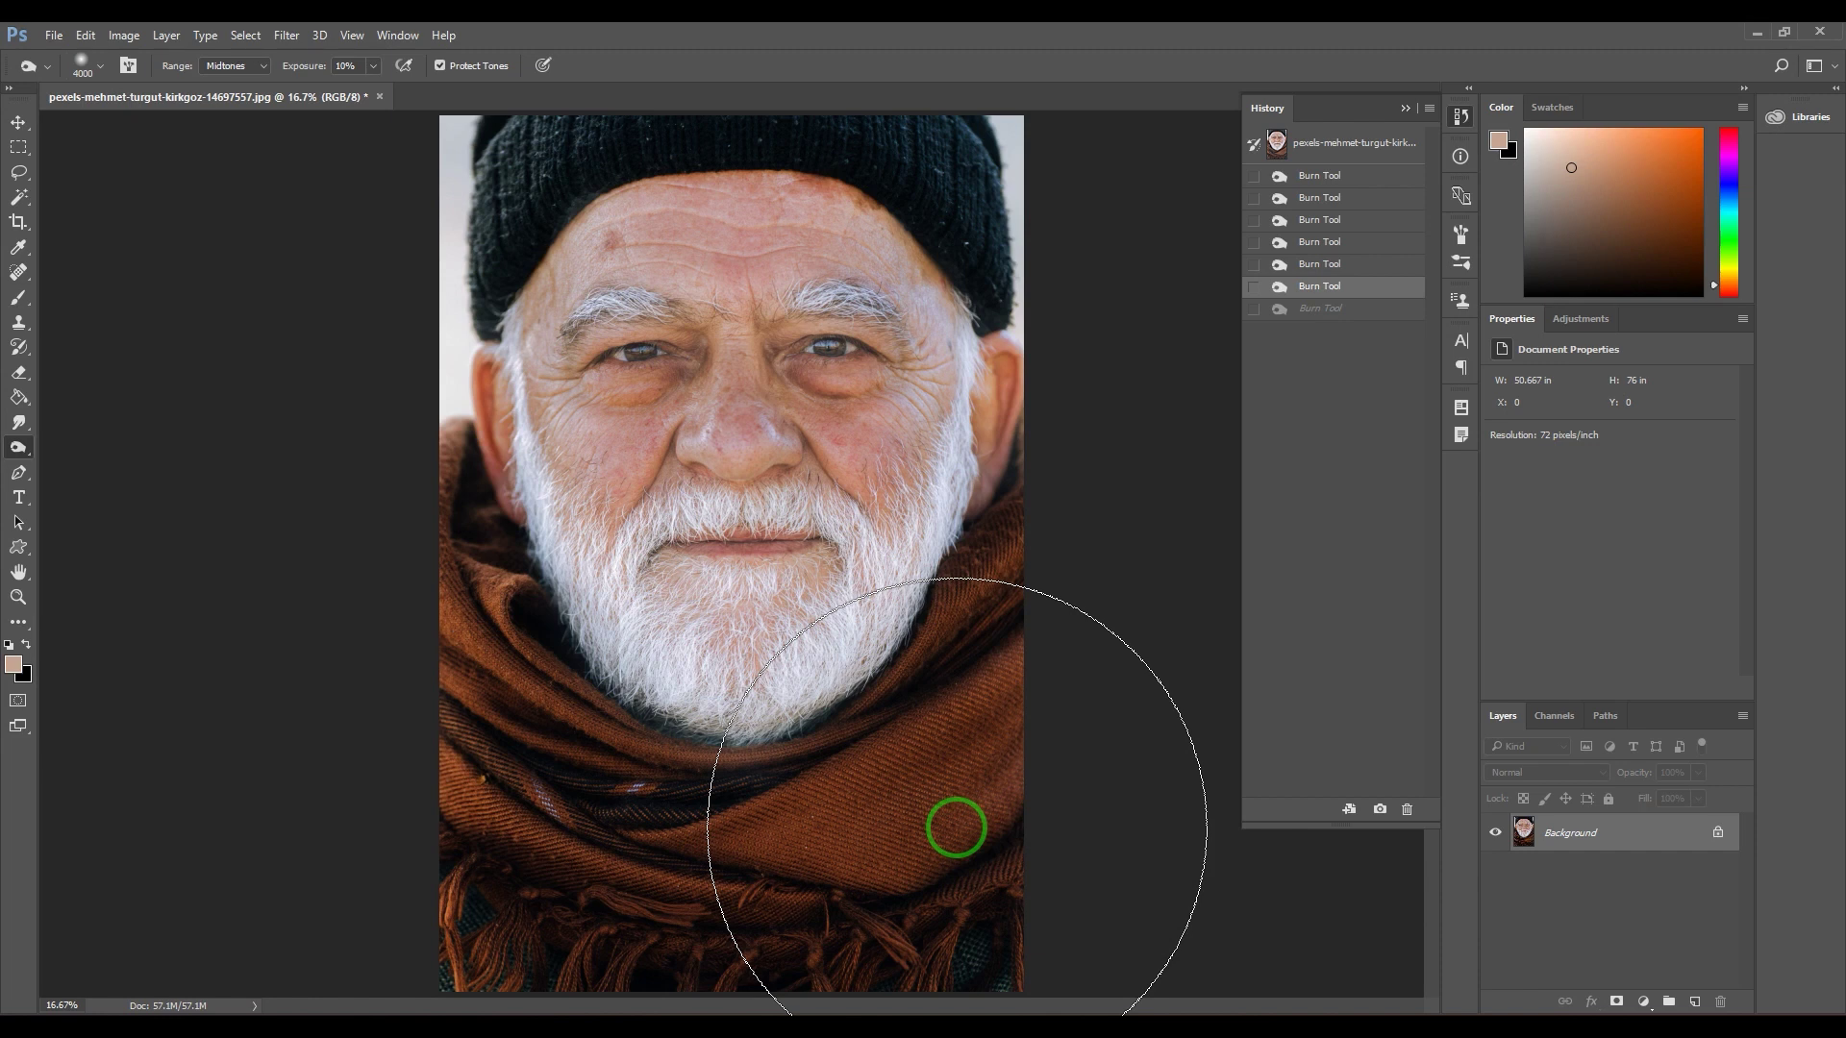
left_click(440, 66)
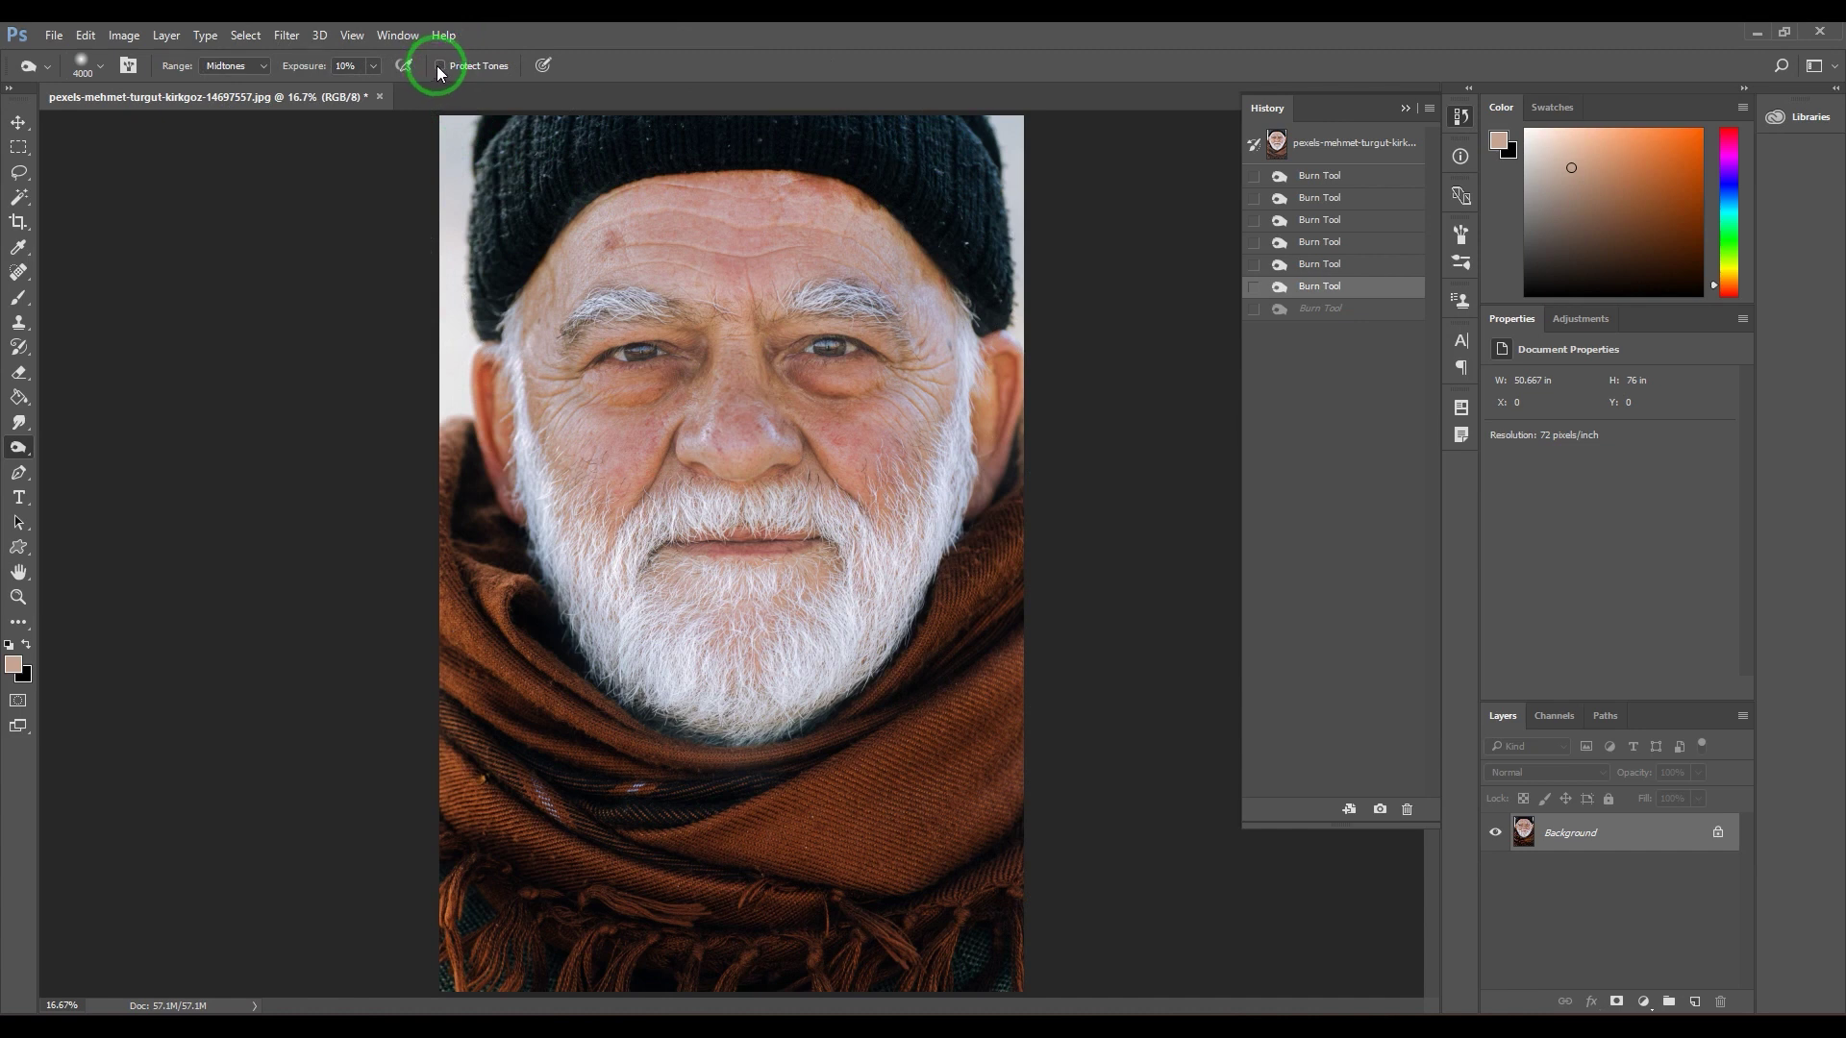
With Protect Tones left off, burn a large stroke down the man's face
left_click(440, 68)
left_click(440, 65)
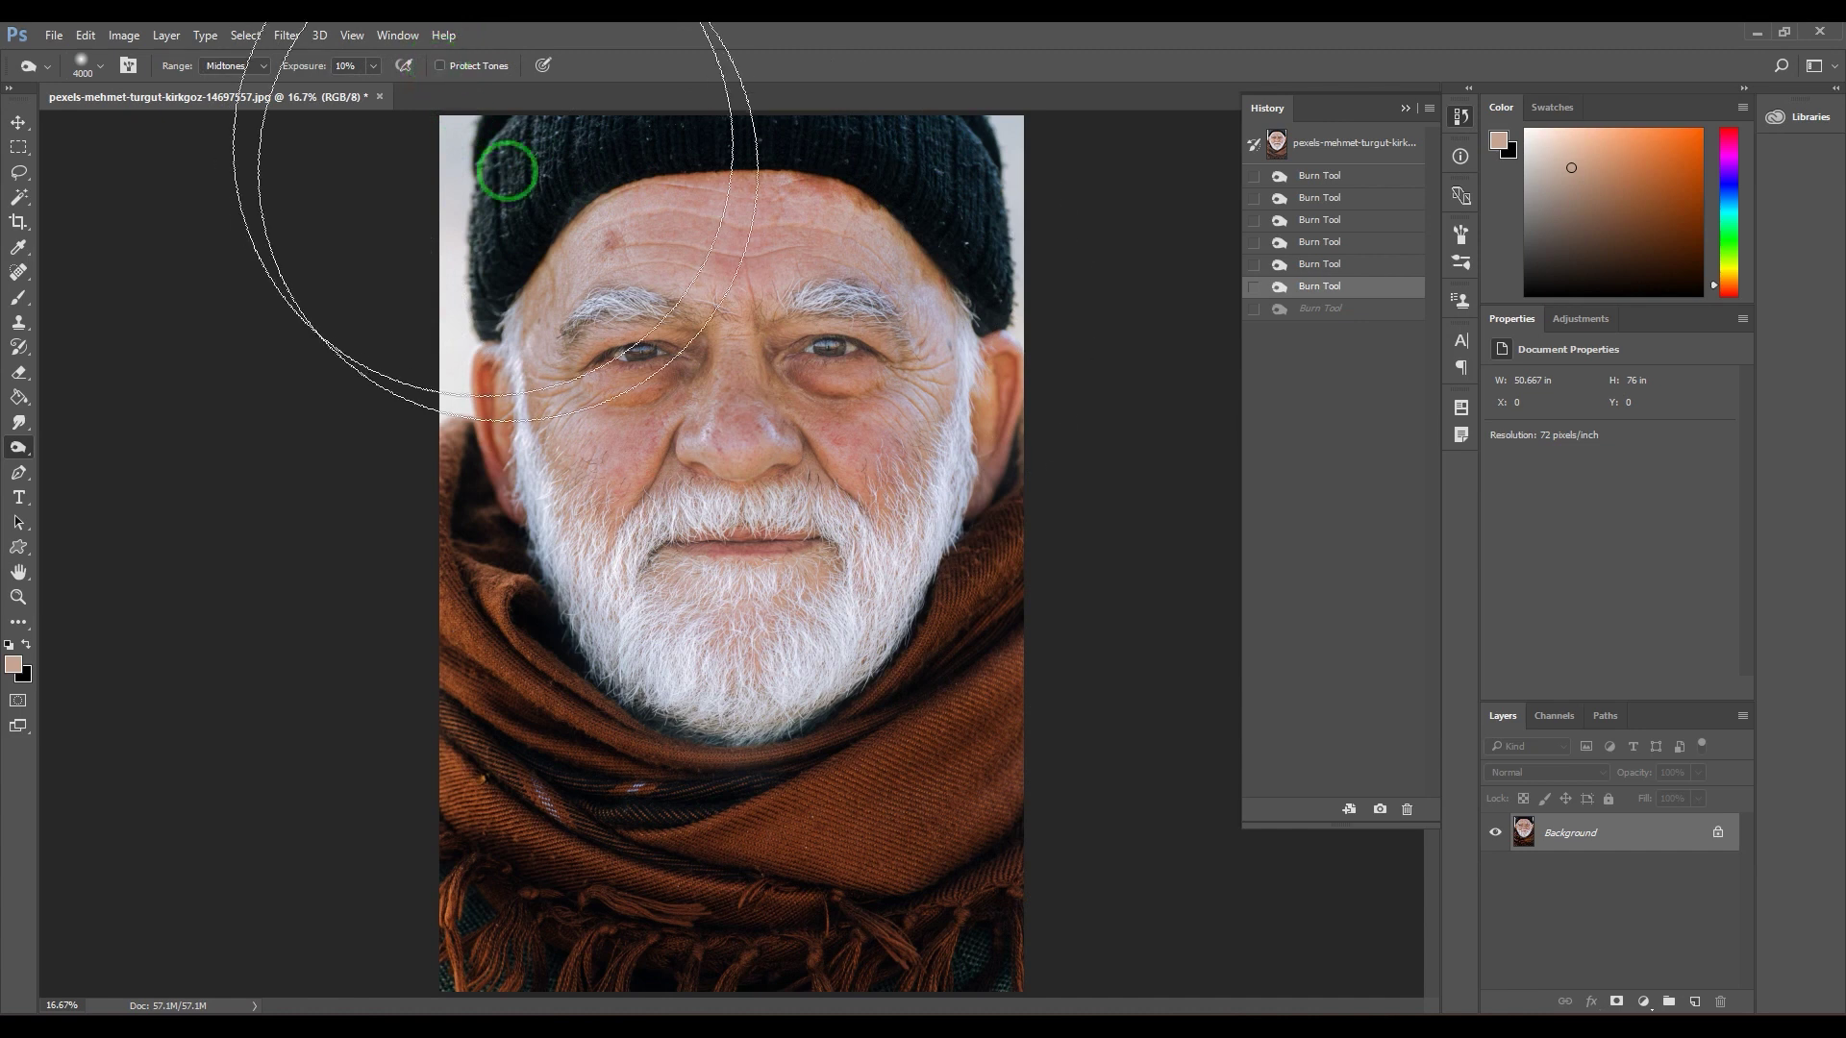
mouse_move(715, 327)
left_mouse_down()
mouse_move(808, 437)
mouse_move(692, 424)
left_mouse_up()
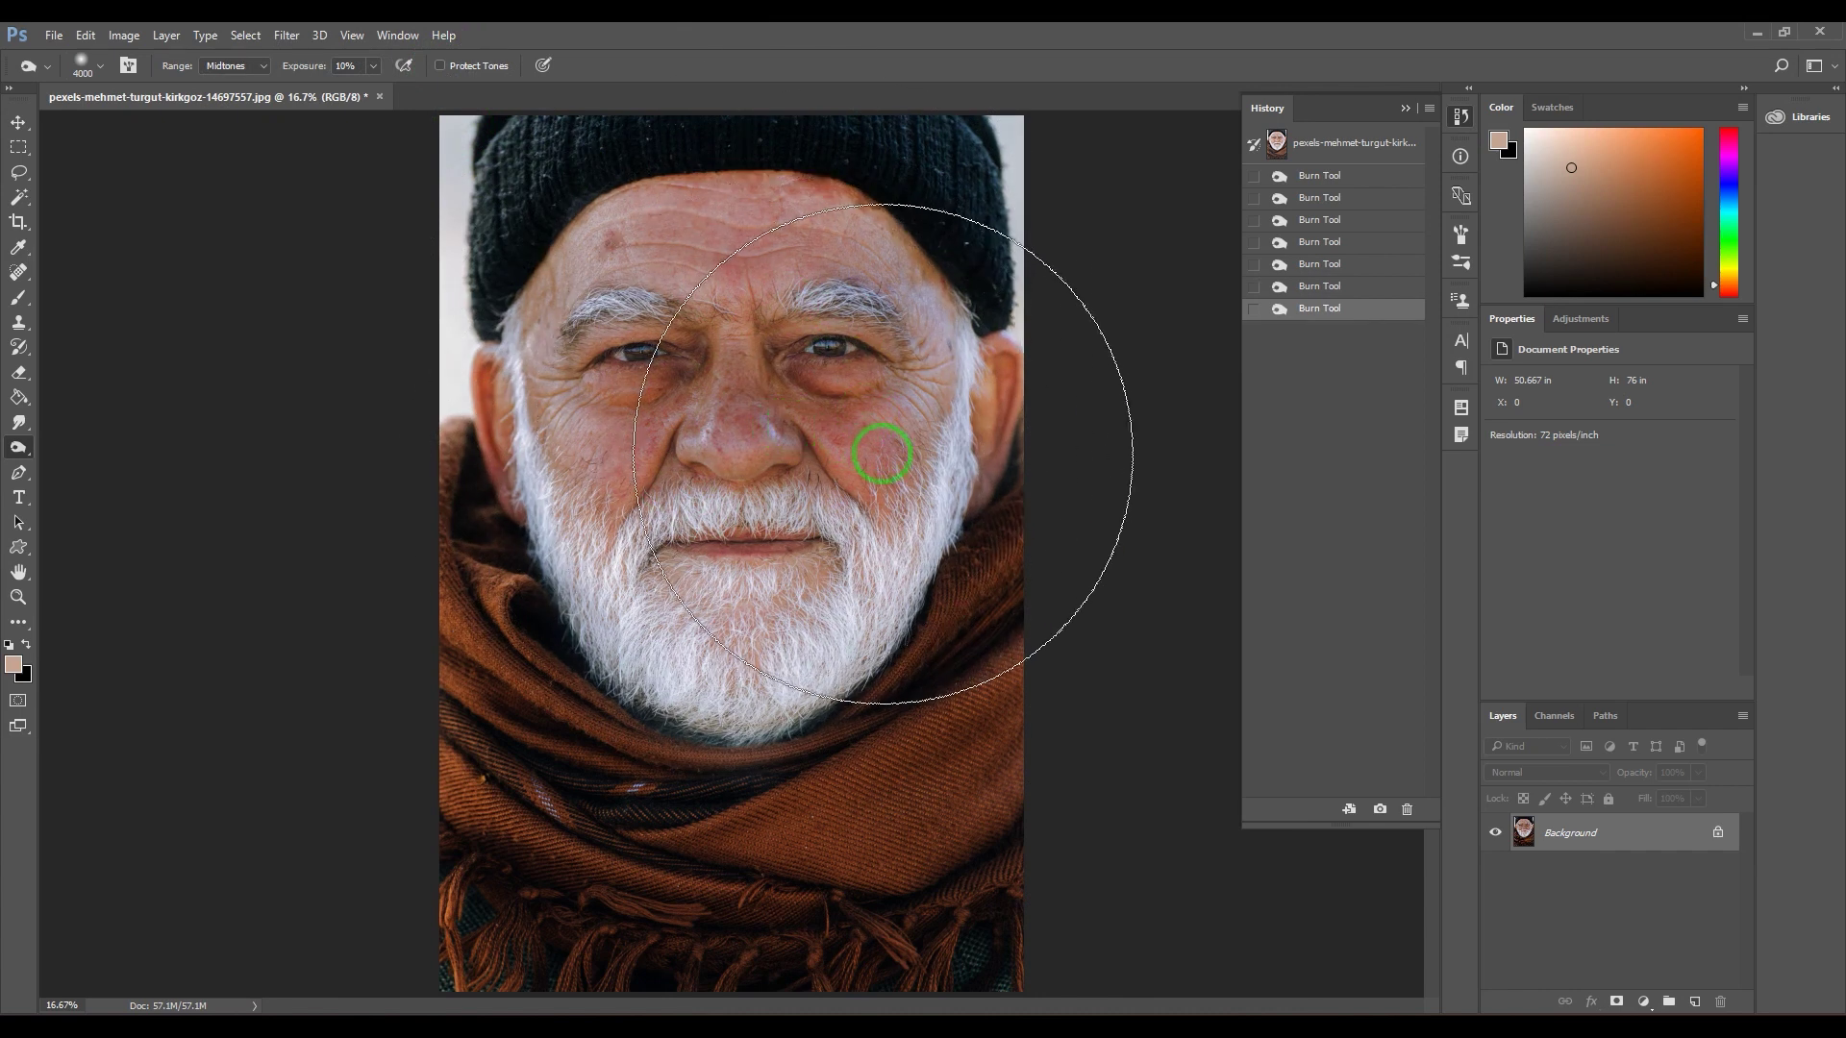